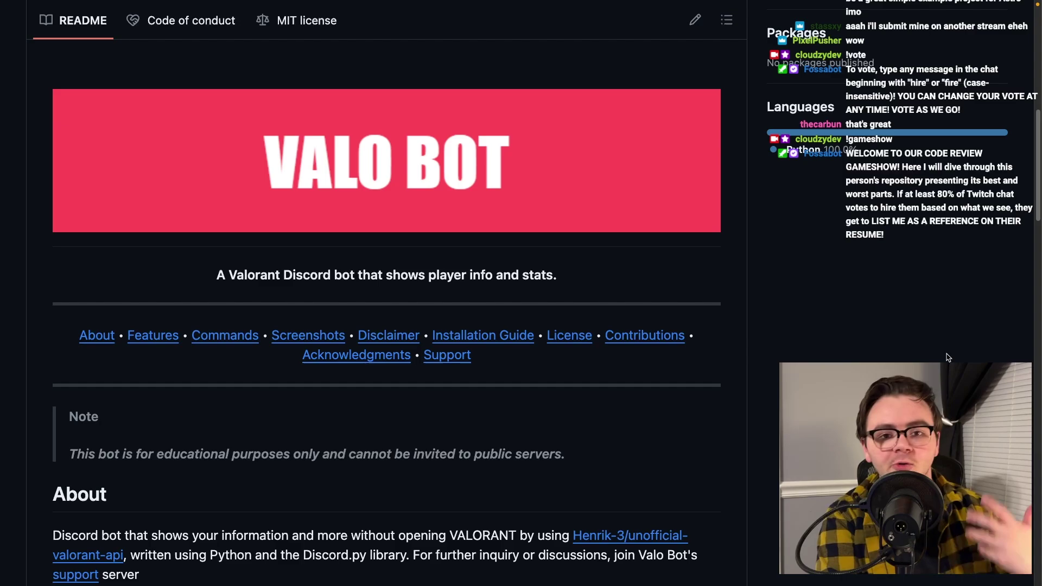
pyautogui.scroll(2, 895, 362)
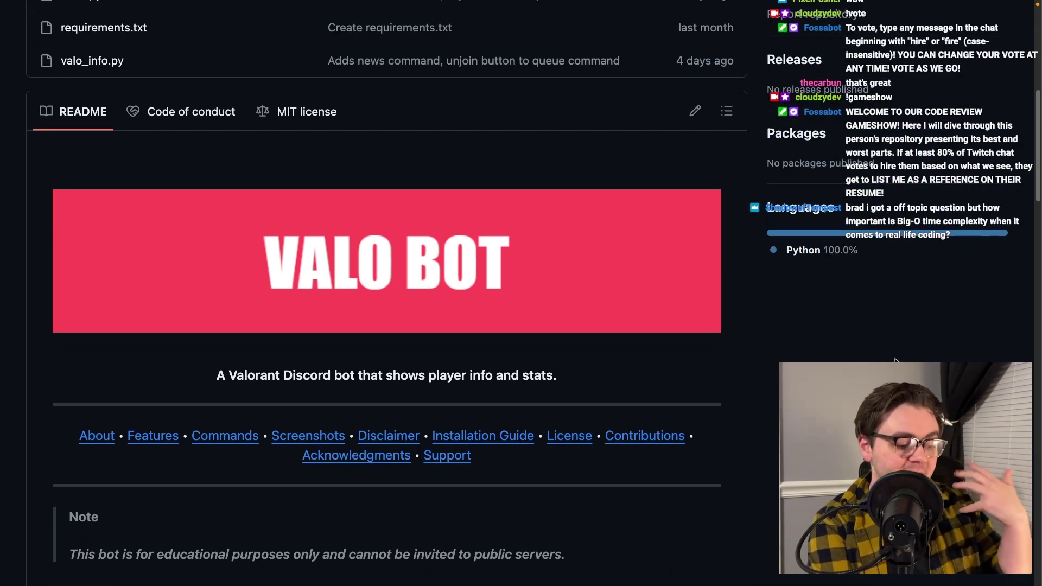
pyautogui.scroll(1, 895, 361)
pyautogui.scroll(3, 386, 326)
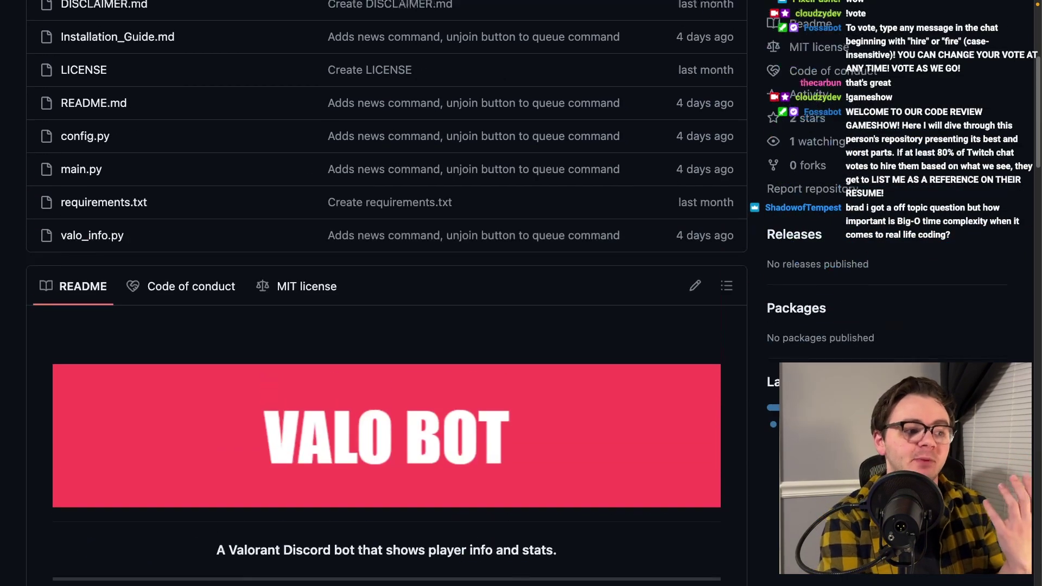
pyautogui.scroll(-2, 386, 326)
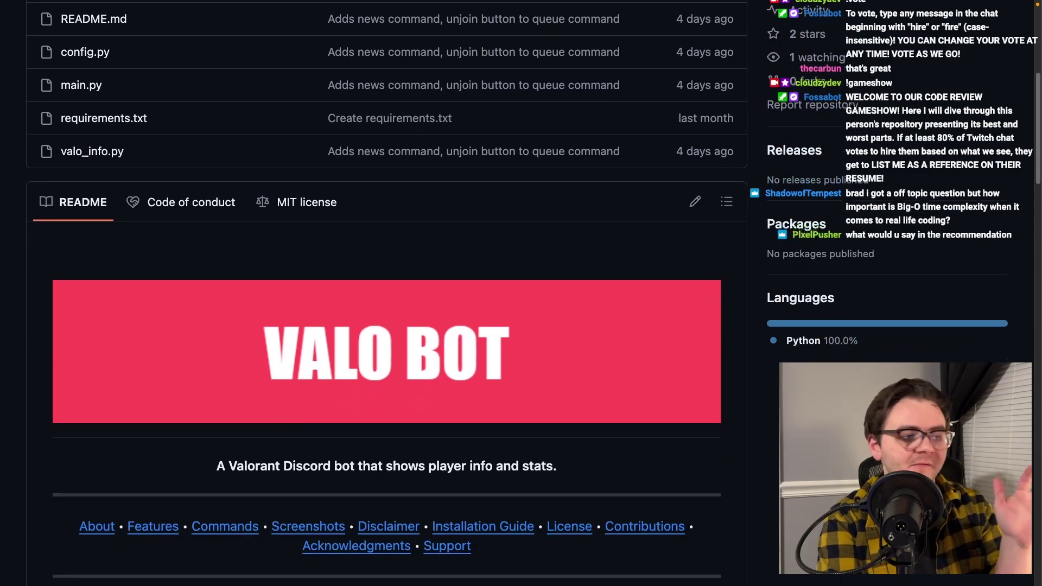
pyautogui.scroll(-3, 386, 326)
pyautogui.scroll(-1, 386, 326)
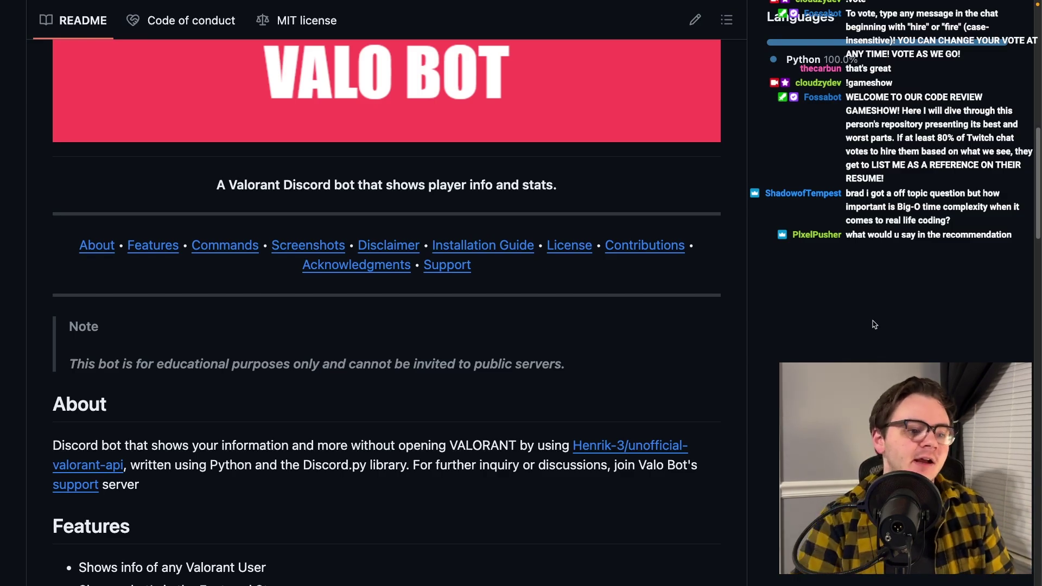
pyautogui.scroll(-3, 930, 300)
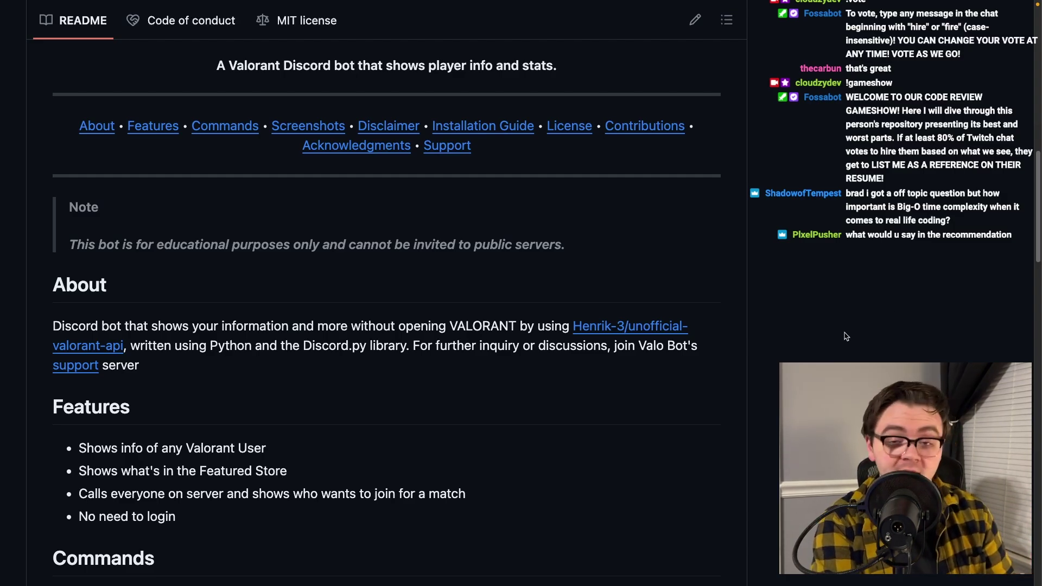
pyautogui.scroll(-2, 845, 336)
pyautogui.scroll(-2, 845, 337)
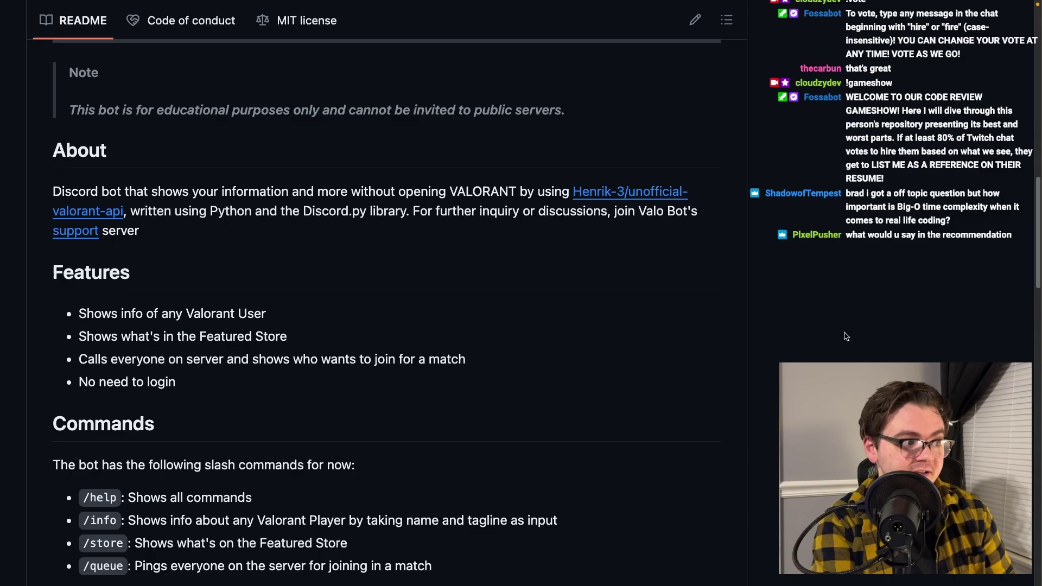
pyautogui.scroll(-9, 845, 336)
# Show then hide the README's screenshot images, and expand the GIFs section
pyautogui.click(63, 355)
pyautogui.scroll(-5, 263, 420)
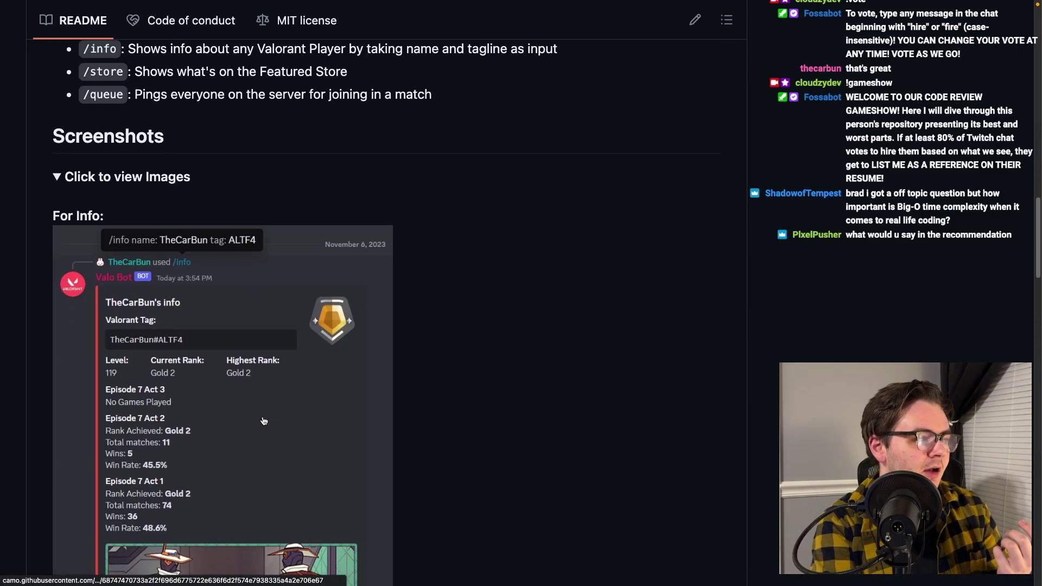
pyautogui.scroll(-4, 263, 421)
pyautogui.scroll(-1, 263, 421)
pyautogui.scroll(-3, 263, 420)
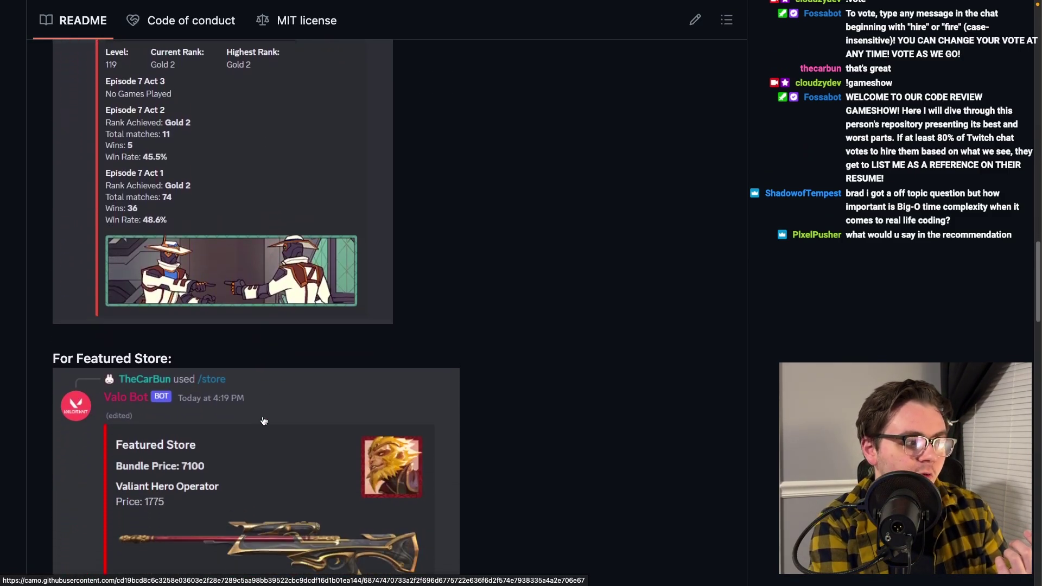
pyautogui.scroll(-4, 263, 421)
pyautogui.scroll(-1, 263, 421)
pyautogui.scroll(-5, 262, 421)
pyautogui.scroll(-4, 262, 421)
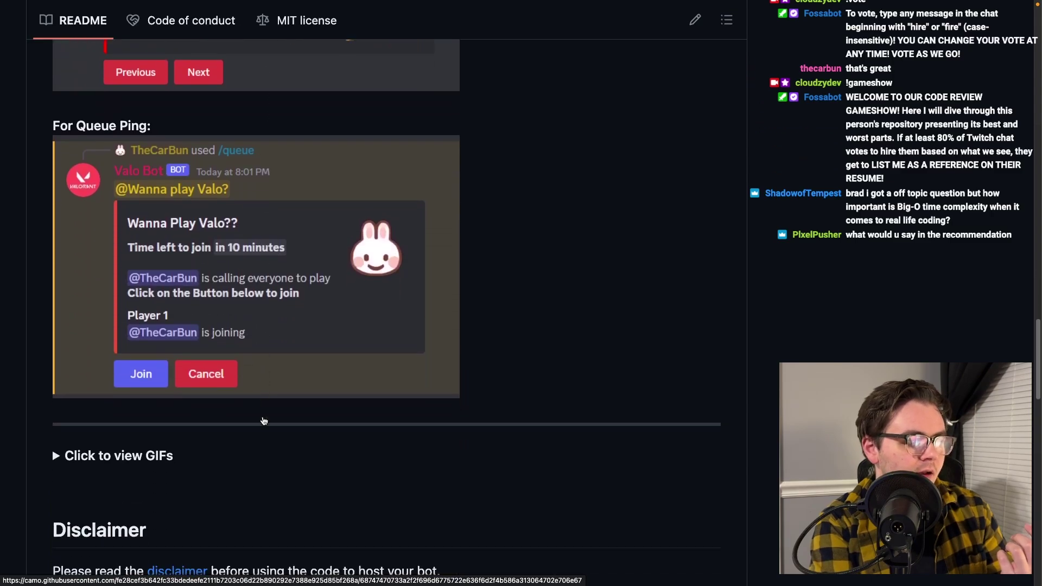
pyautogui.scroll(6, 263, 421)
pyautogui.scroll(1, 263, 421)
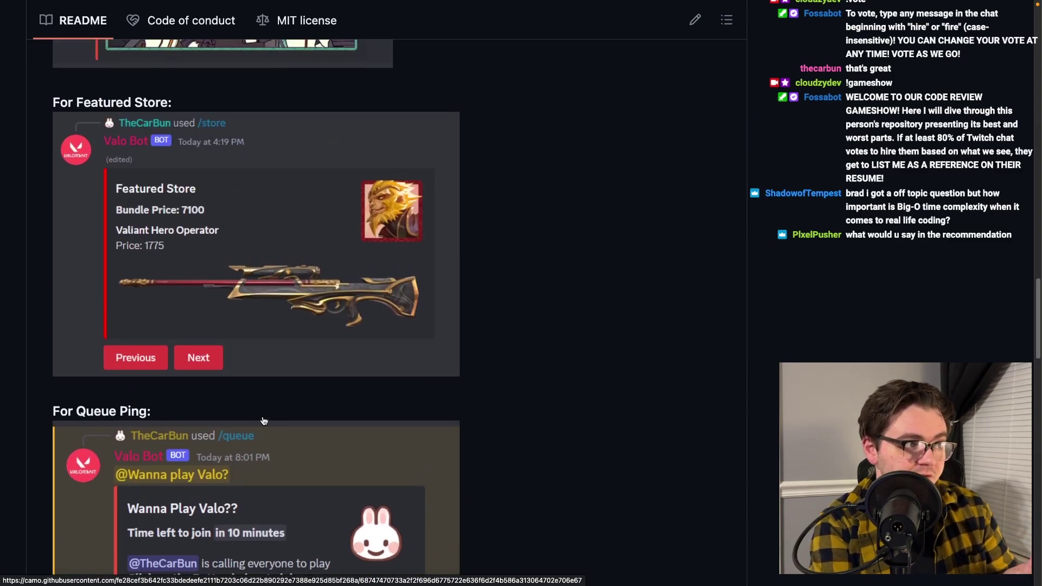
pyautogui.scroll(10, 263, 420)
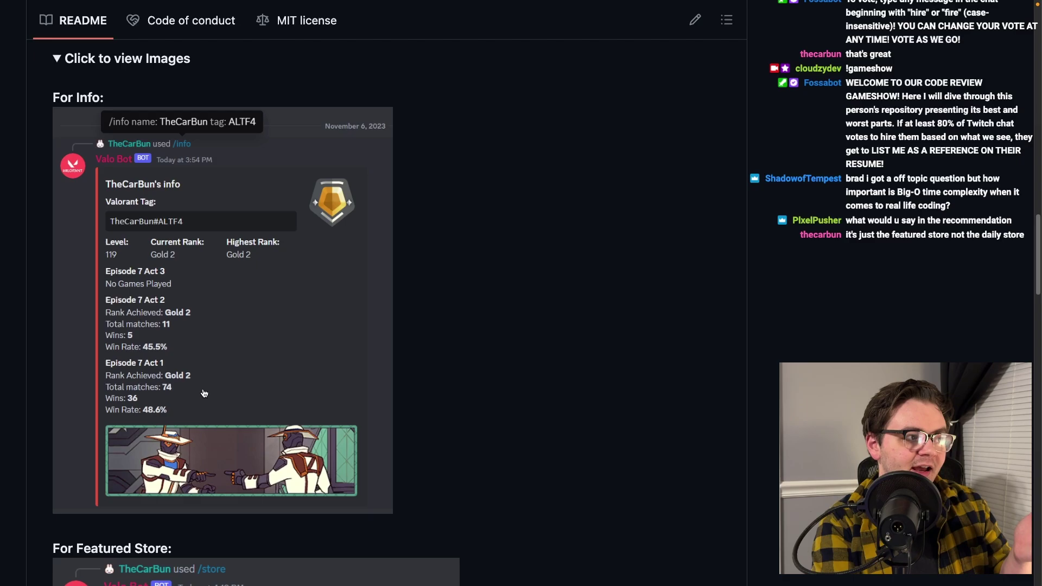
pyautogui.click(109, 63)
pyautogui.click(78, 94)
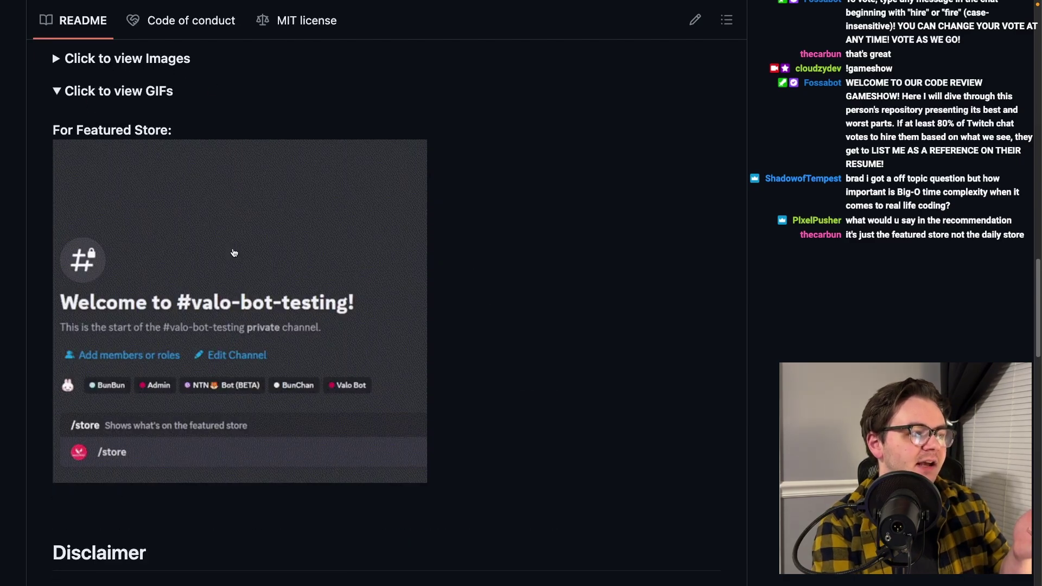
pyautogui.scroll(-2, 577, 425)
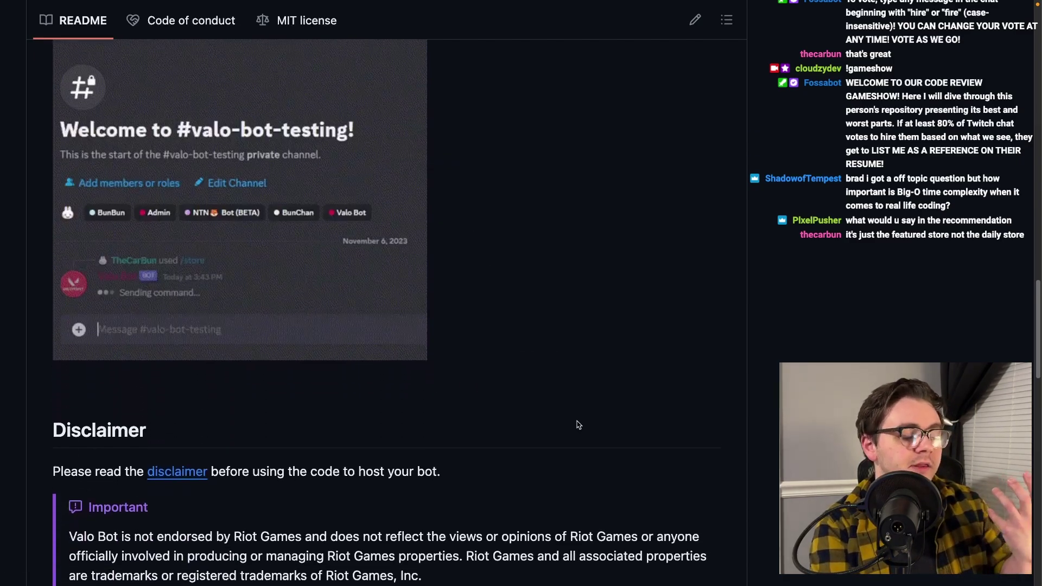
pyautogui.scroll(-1, 578, 424)
pyautogui.scroll(-1, 577, 424)
pyautogui.scroll(-1, 577, 425)
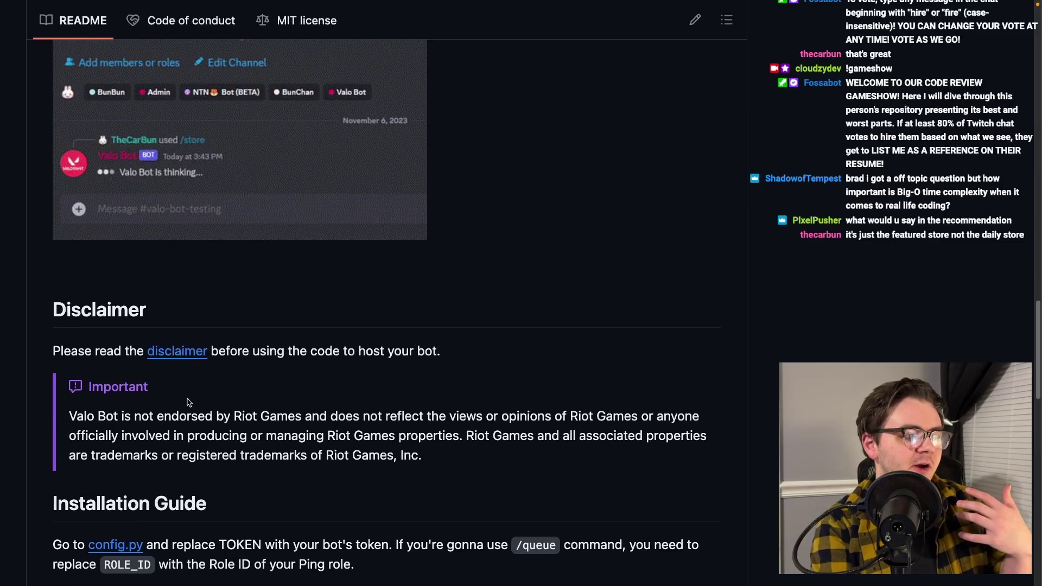
pyautogui.scroll(10, 458, 407)
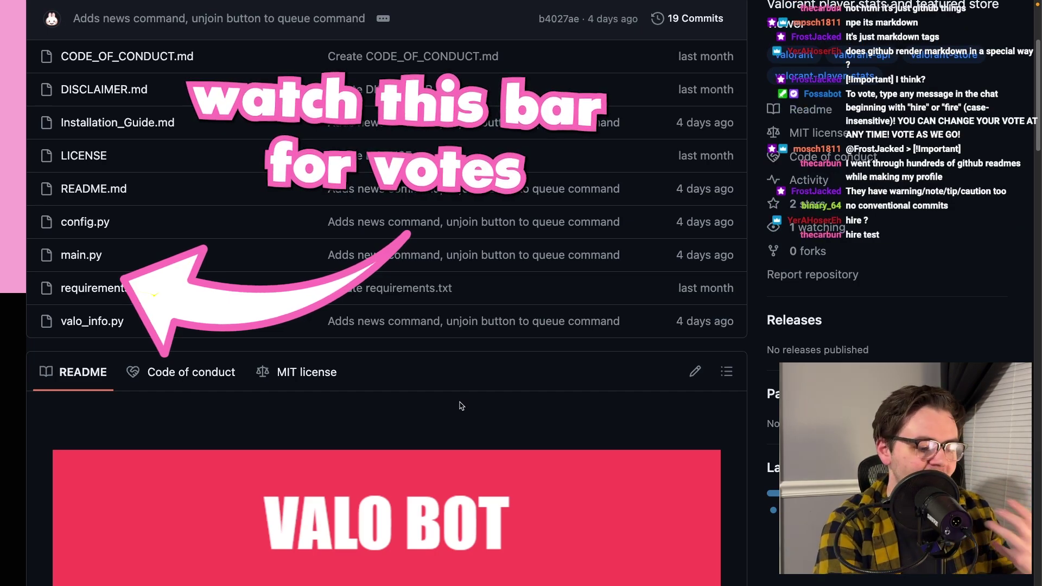
pyautogui.scroll(1, 441, 400)
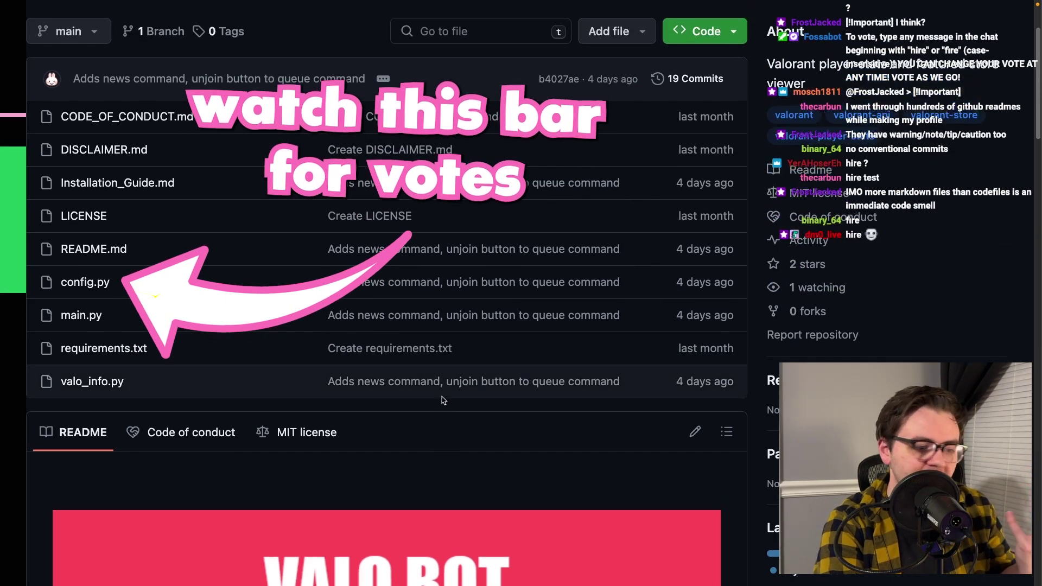
# Open config.py, then valo_info.py, from the Files tree
pyautogui.click(84, 281)
pyautogui.click(86, 342)
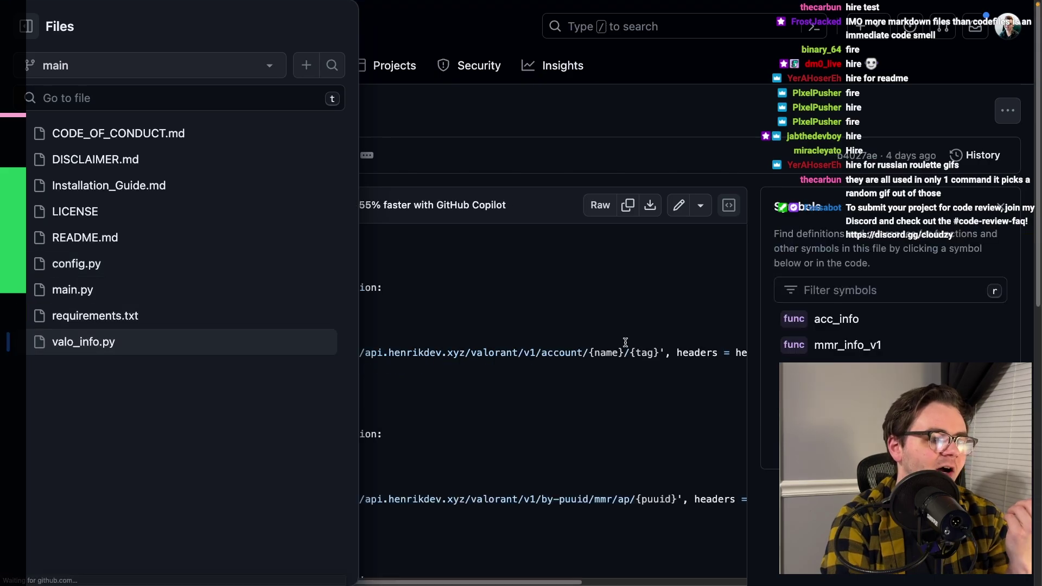
pyautogui.click(607, 343)
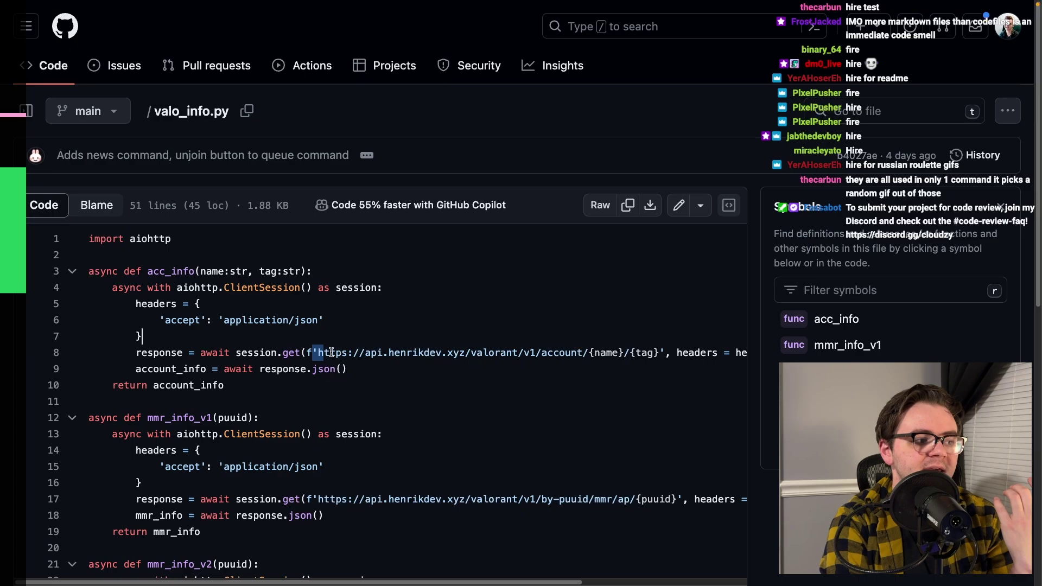
# Highlight the base API URL on line 8, then show aiohttp's definition and references
pyautogui.moveTo(331, 352); pyautogui.dragTo(607, 352)
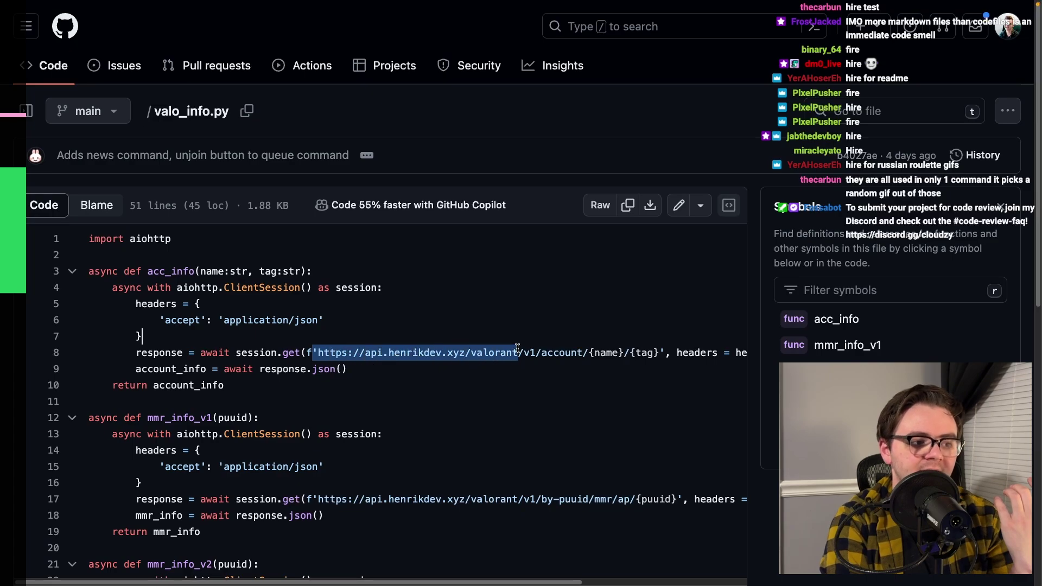
pyautogui.click(602, 352)
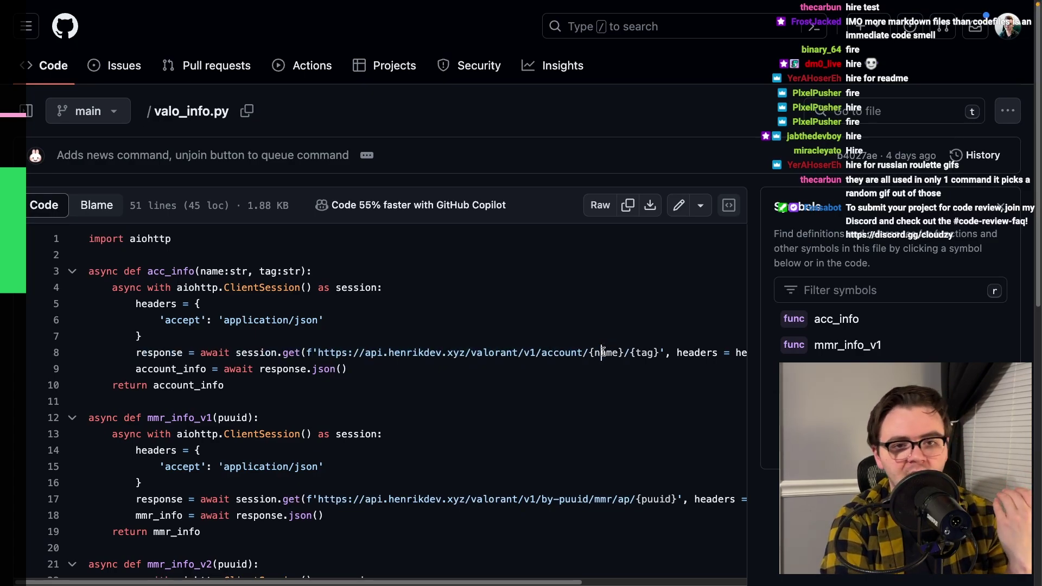
pyautogui.scroll(-2, 527, 426)
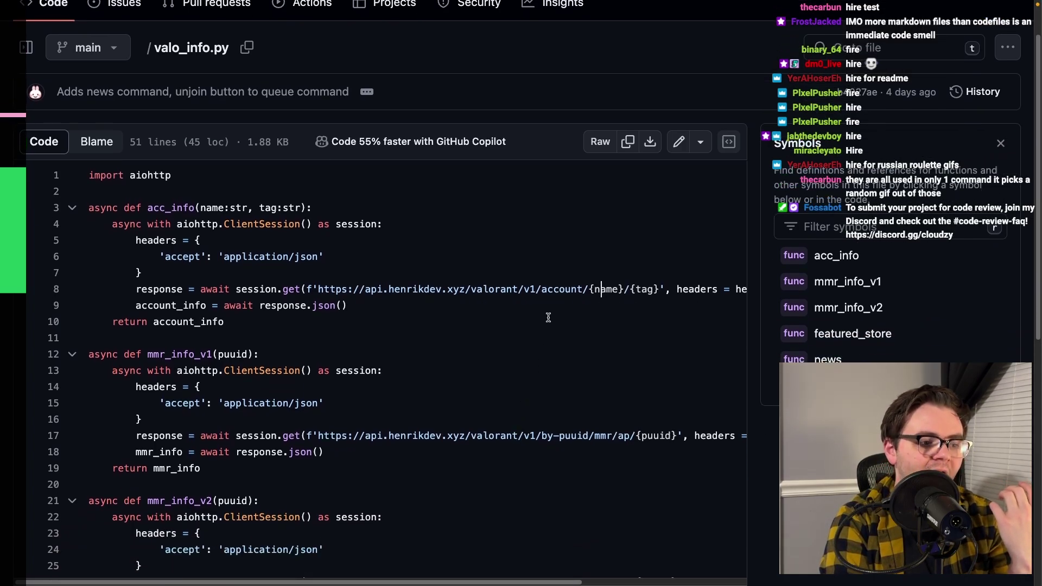
pyautogui.moveTo(539, 289); pyautogui.dragTo(319, 289)
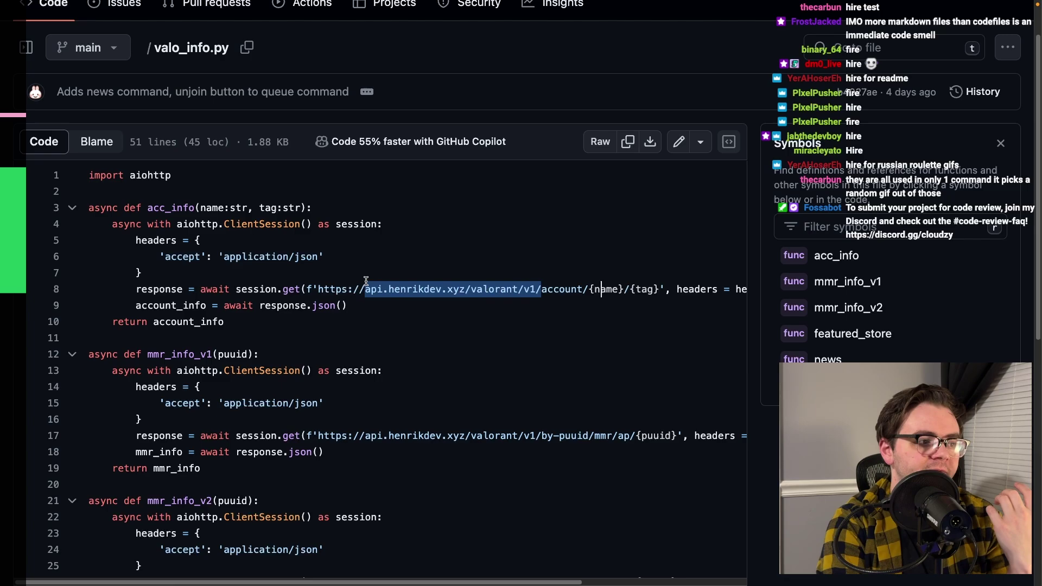
pyautogui.scroll(1, 446, 294)
pyautogui.click(443, 291)
pyautogui.click(188, 220)
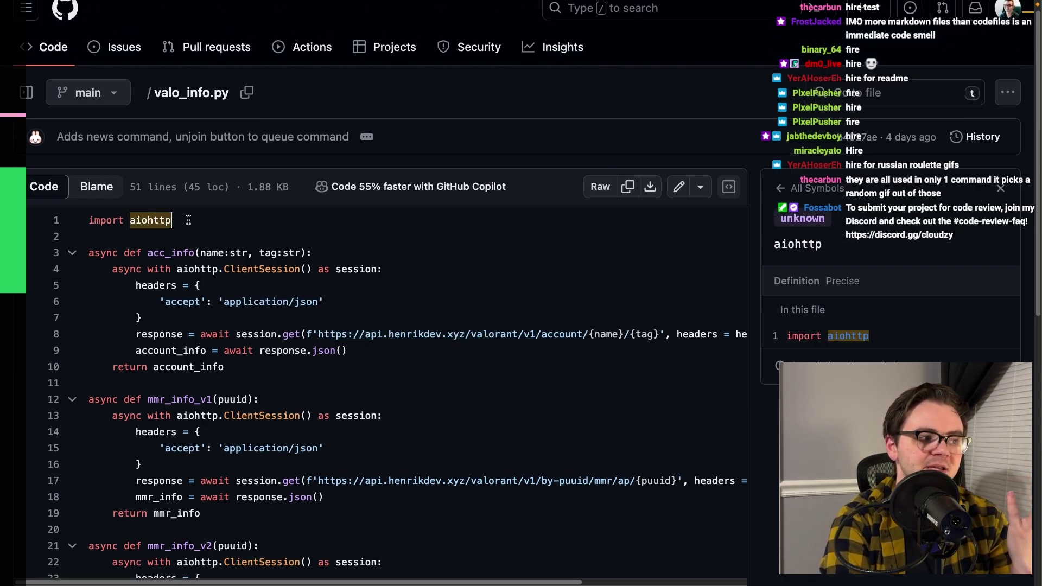
pyautogui.click(385, 248)
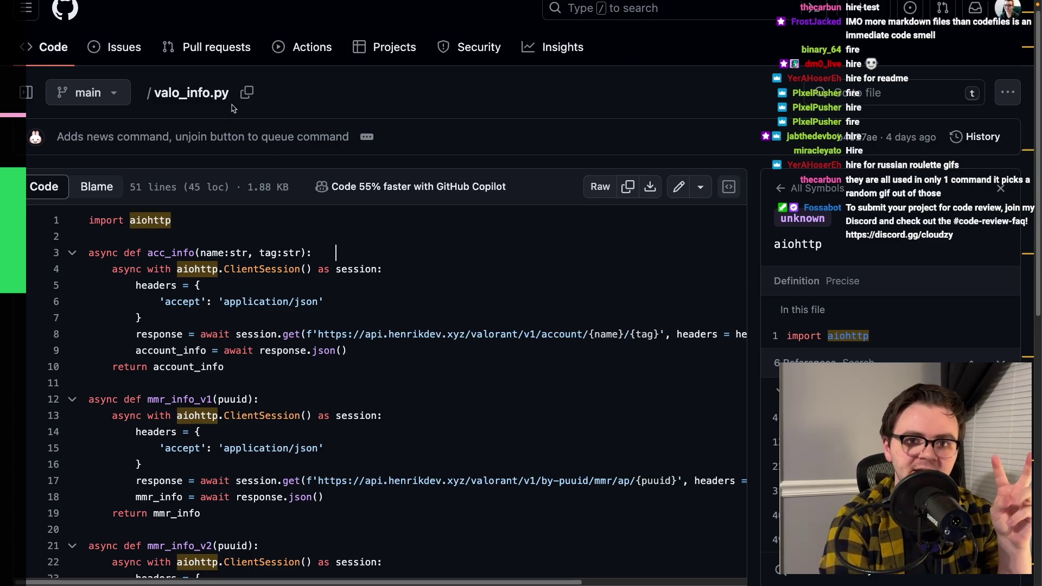
pyautogui.scroll(-5, 473, 320)
pyautogui.scroll(1, 216, 378)
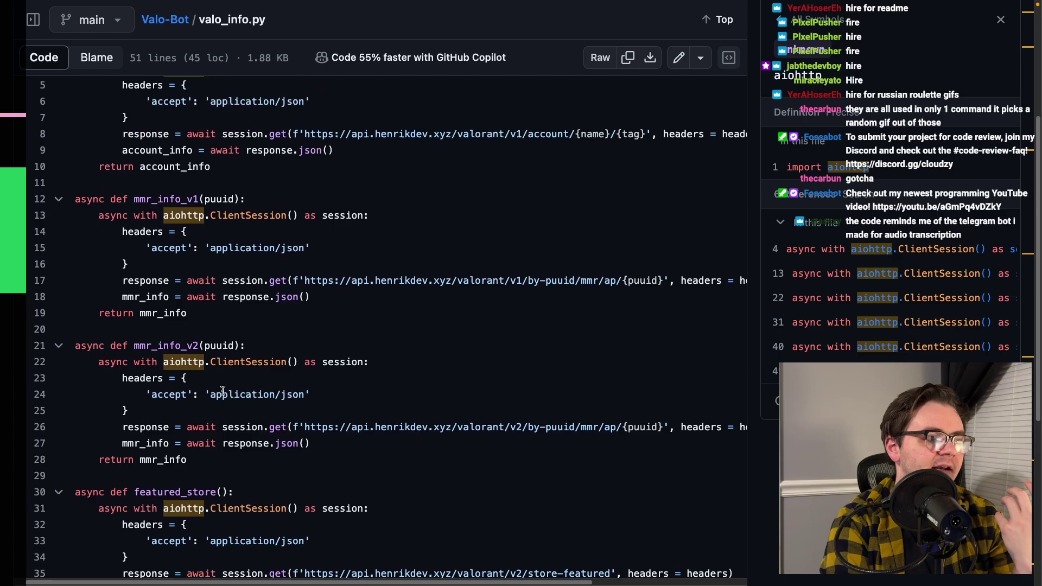
pyautogui.scroll(5, 214, 374)
pyautogui.moveTo(124, 291); pyautogui.dragTo(149, 324)
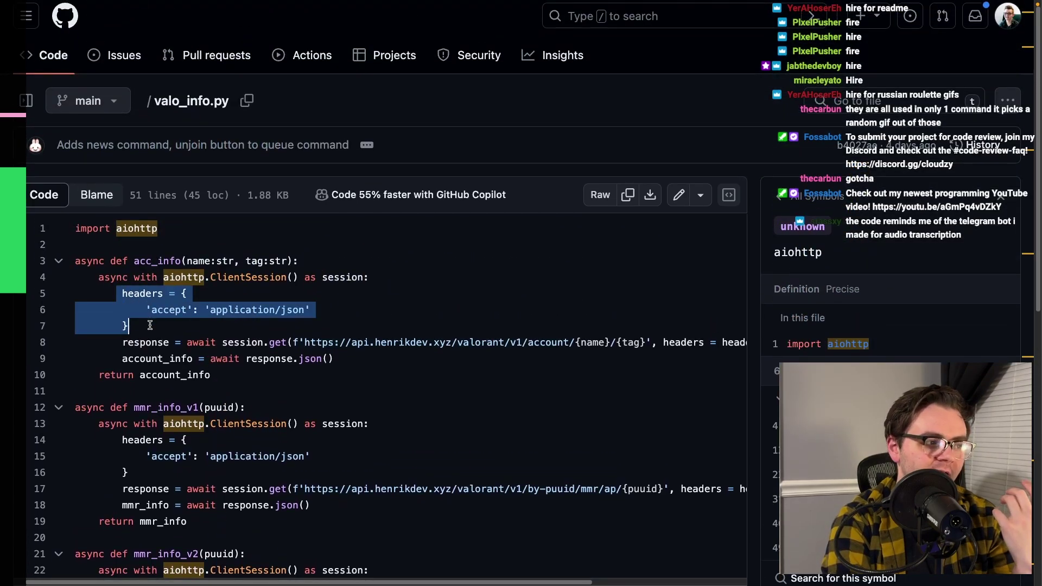
pyautogui.click(489, 312)
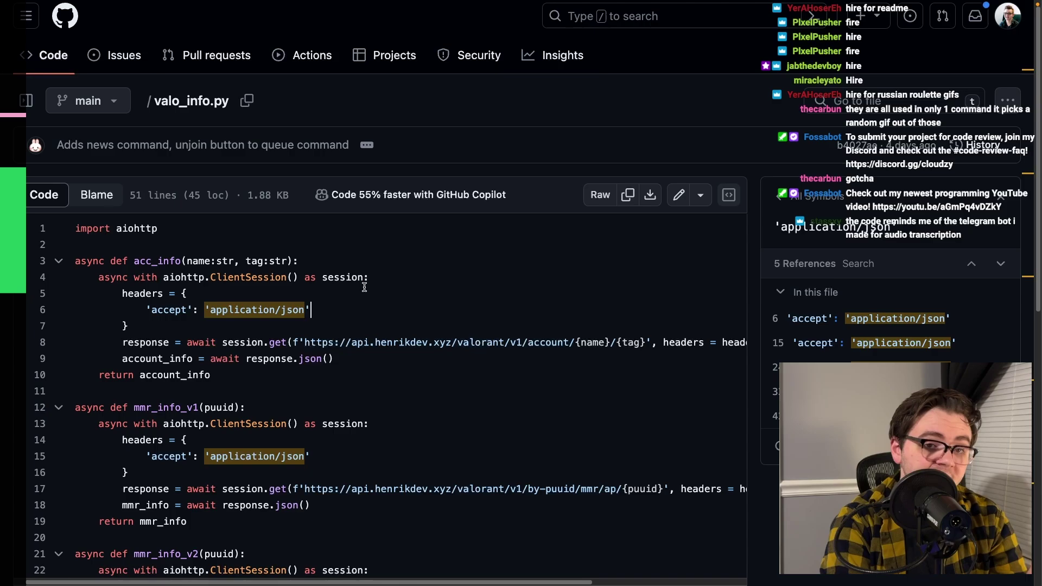
pyautogui.scroll(-5, 423, 382)
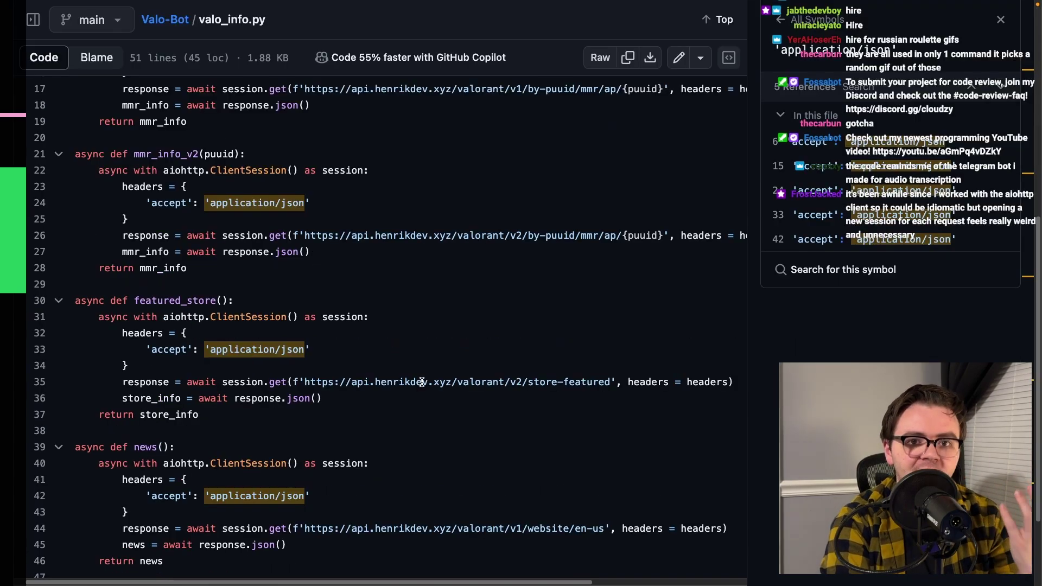
pyautogui.scroll(2, 422, 382)
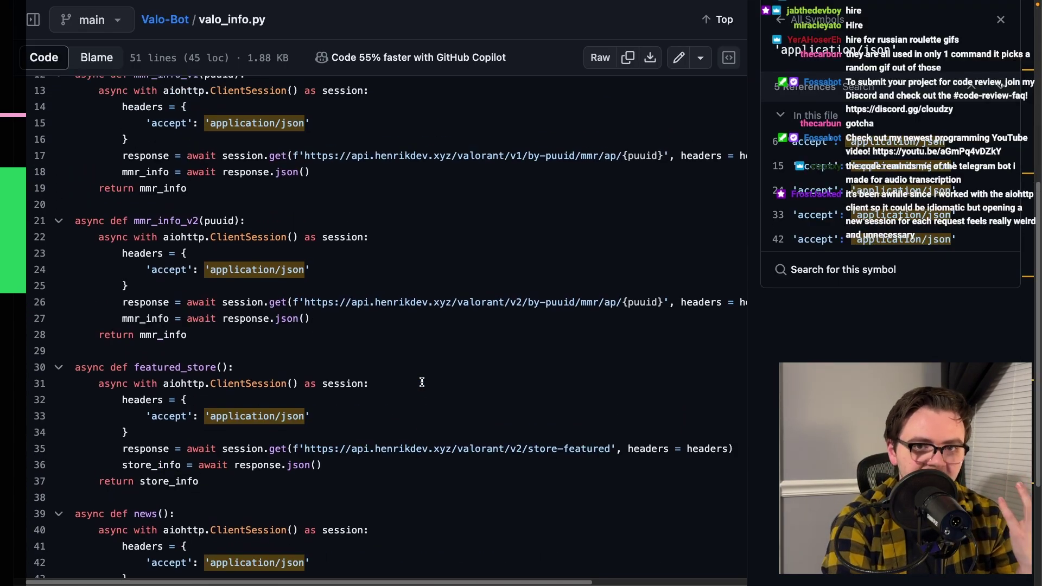
pyautogui.scroll(1, 421, 381)
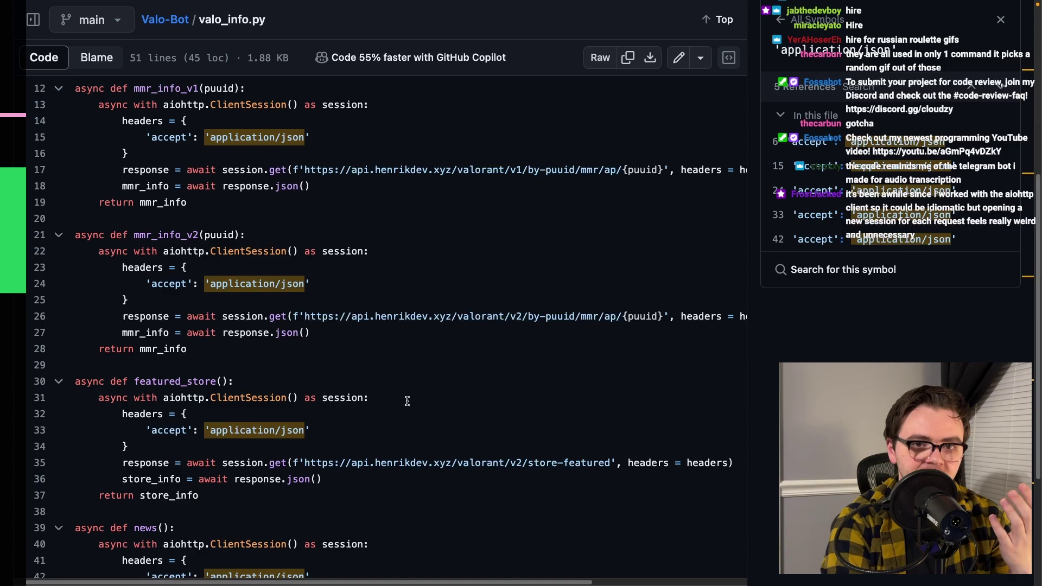
pyautogui.scroll(1, 407, 401)
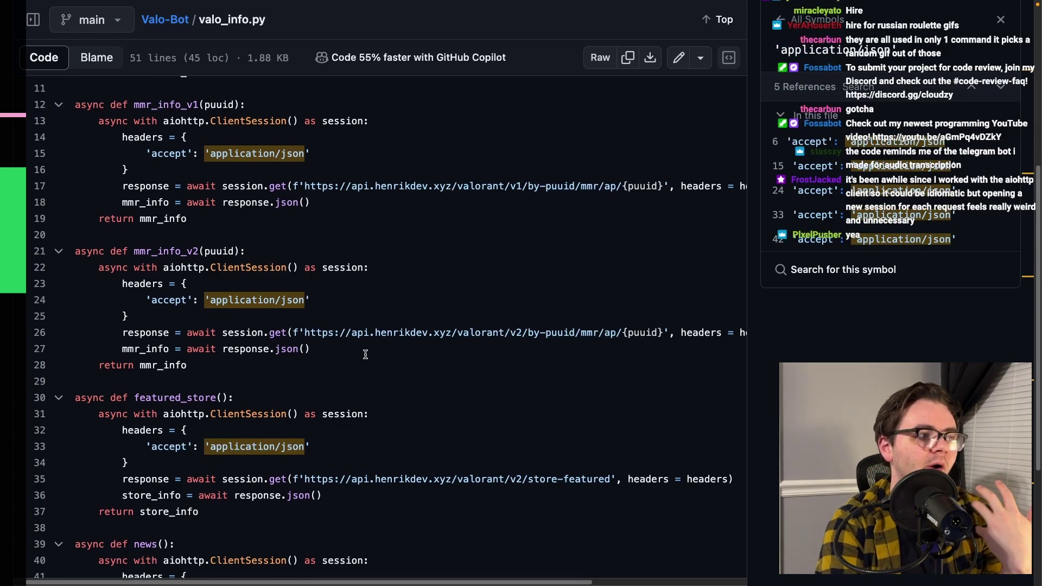
pyautogui.scroll(3, 366, 354)
pyautogui.scroll(1, 365, 354)
pyautogui.scroll(3, 365, 354)
pyautogui.scroll(1, 365, 354)
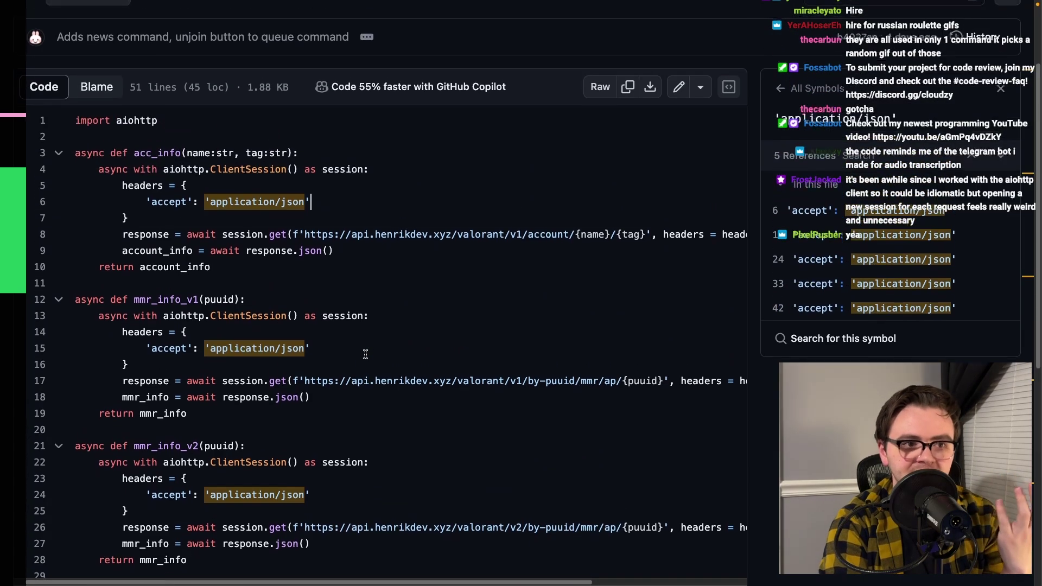
pyautogui.scroll(2, 364, 354)
pyautogui.scroll(1, 364, 355)
pyautogui.click(421, 274)
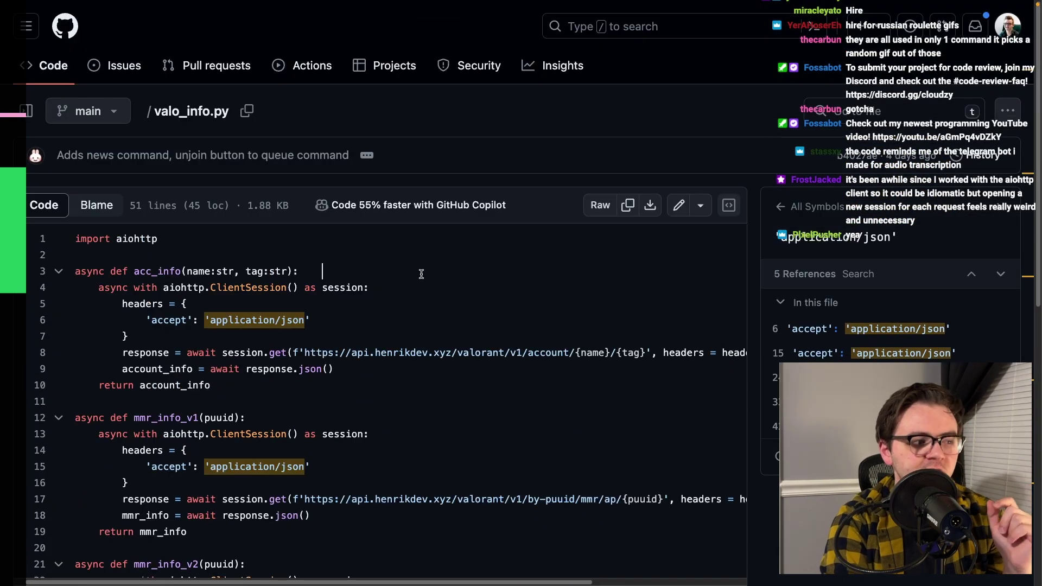
pyautogui.scroll(-1, 424, 291)
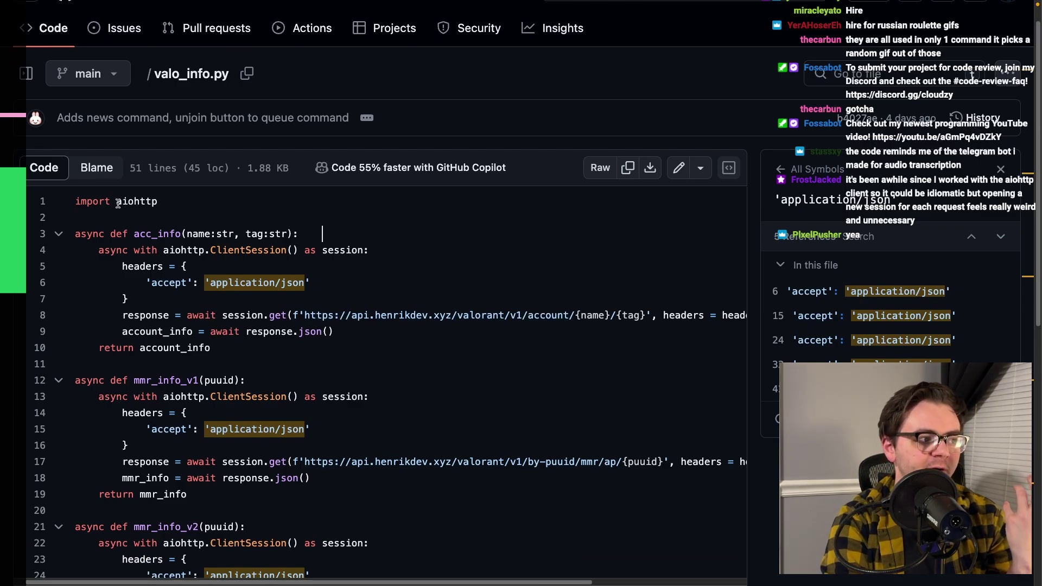
pyautogui.moveTo(117, 203); pyautogui.dragTo(164, 203)
pyautogui.click(438, 282)
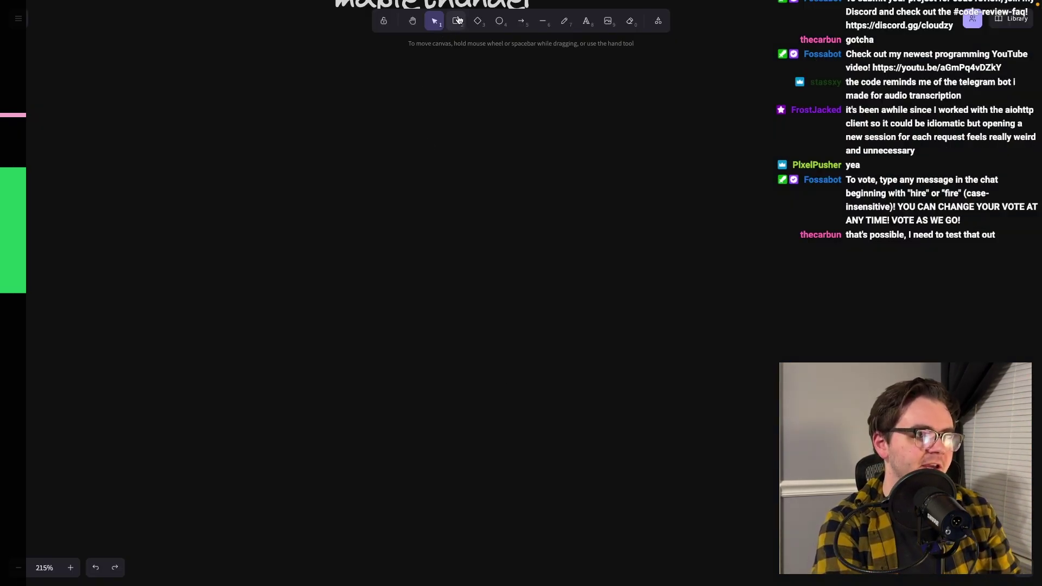
# Draw a large box and add a 'ValoInfo:' text label inside it
pyautogui.click(456, 21)
pyautogui.moveTo(252, 192)
pyautogui.mouseDown()
pyautogui.moveTo(545, 375)
pyautogui.moveTo(643, 497)
pyautogui.mouseUp()
pyautogui.click(481, 302)
pyautogui.press('t')
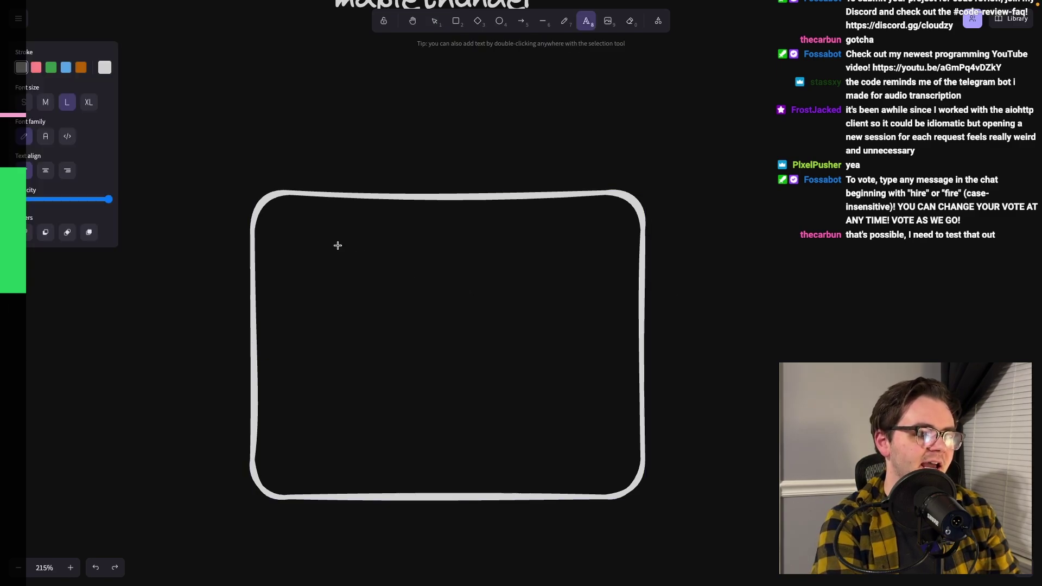
pyautogui.click(337, 244)
pyautogui.write('ValoInfo:')
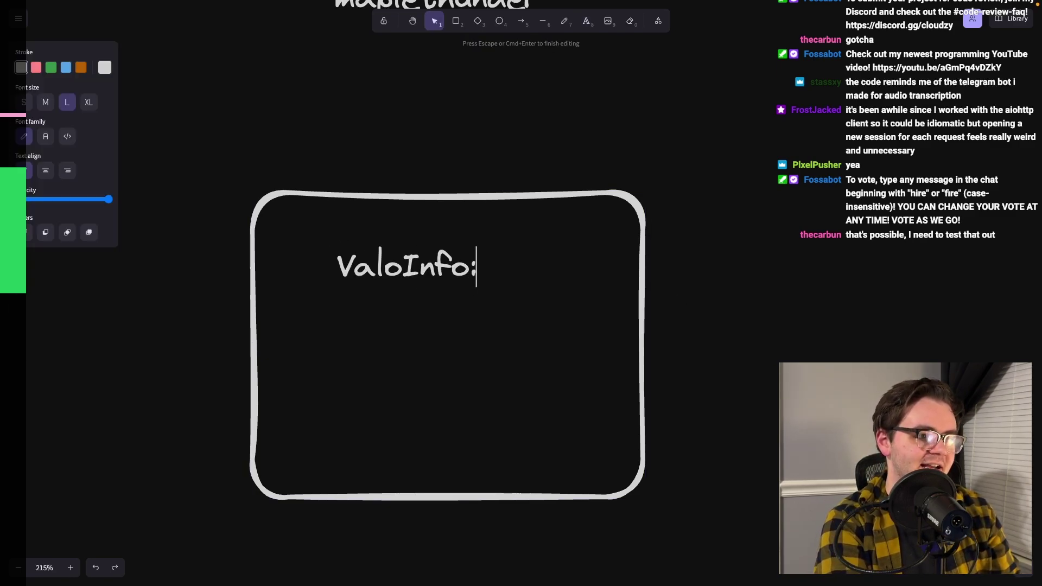
pyautogui.click(753, 174)
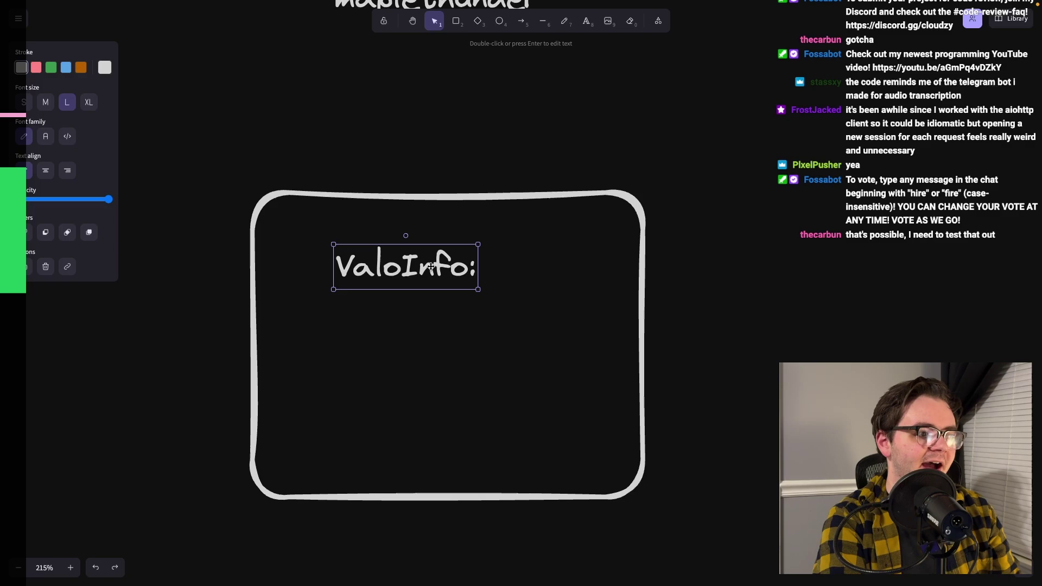
# Position the label and add the headers, base_url, __init__ and self.session lines
pyautogui.moveTo(430, 267)
pyautogui.mouseDown()
pyautogui.moveTo(374, 244)
pyautogui.moveTo(447, 285)
pyautogui.mouseUp()
pyautogui.click(757, 222)
pyautogui.click(378, 240)
pyautogui.doubleClick(383, 279)
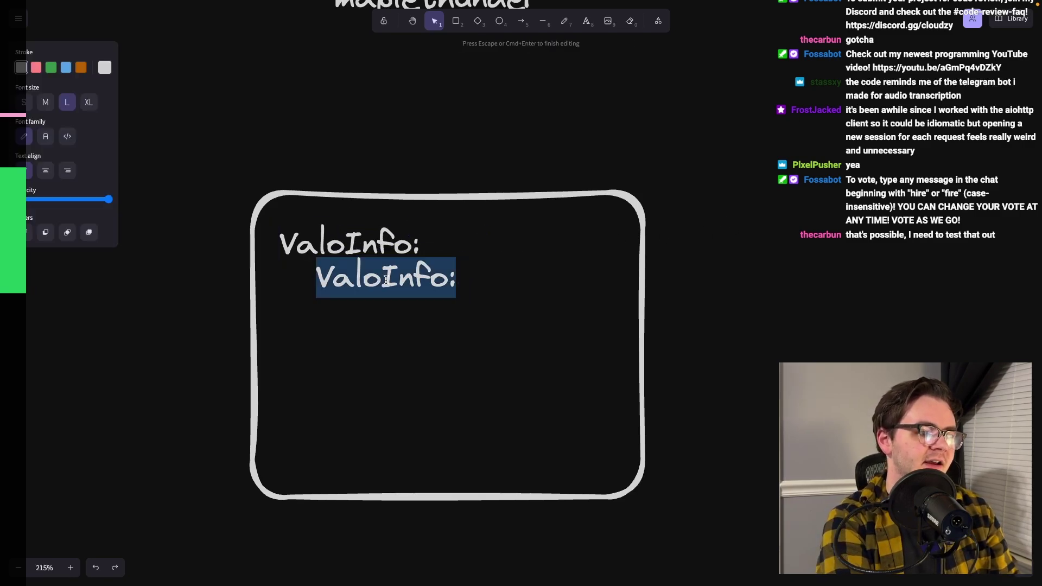
pyautogui.write('headers = {')
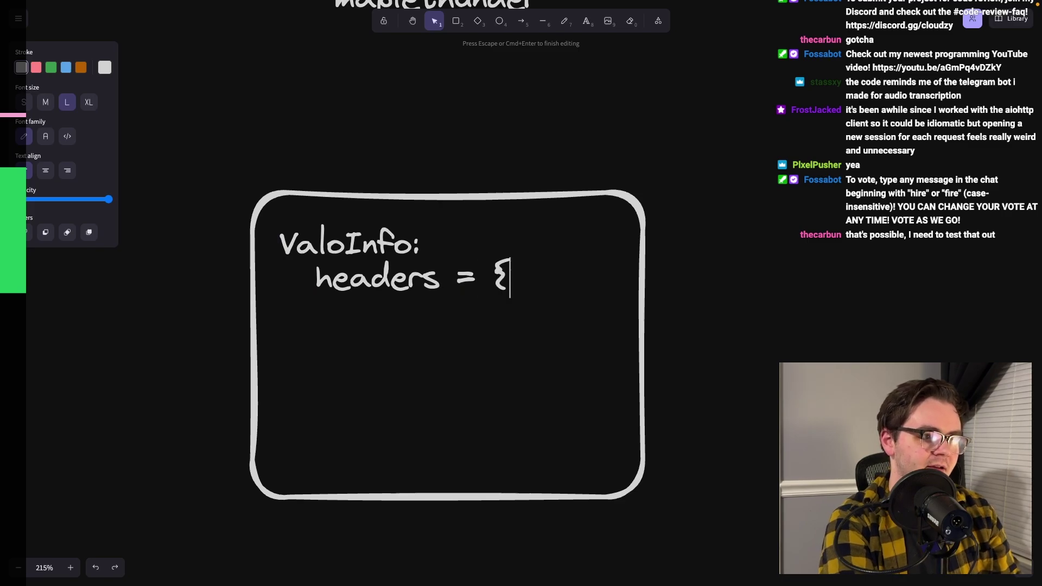
pyautogui.write('}')
pyautogui.press('Return')
pyautogui.write('b')
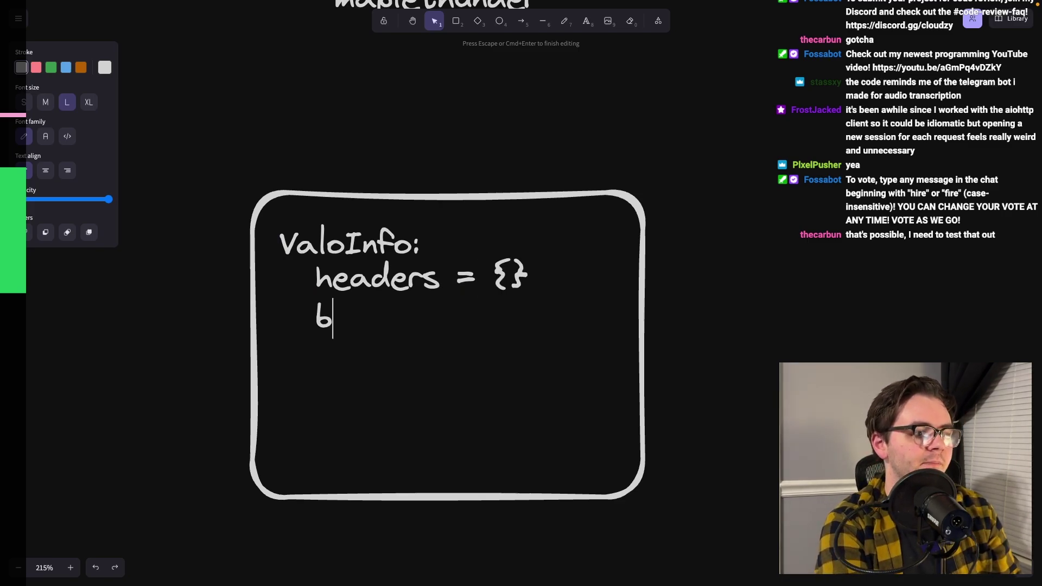
pyautogui.write('ase_url = ""')
pyautogui.press('Return')
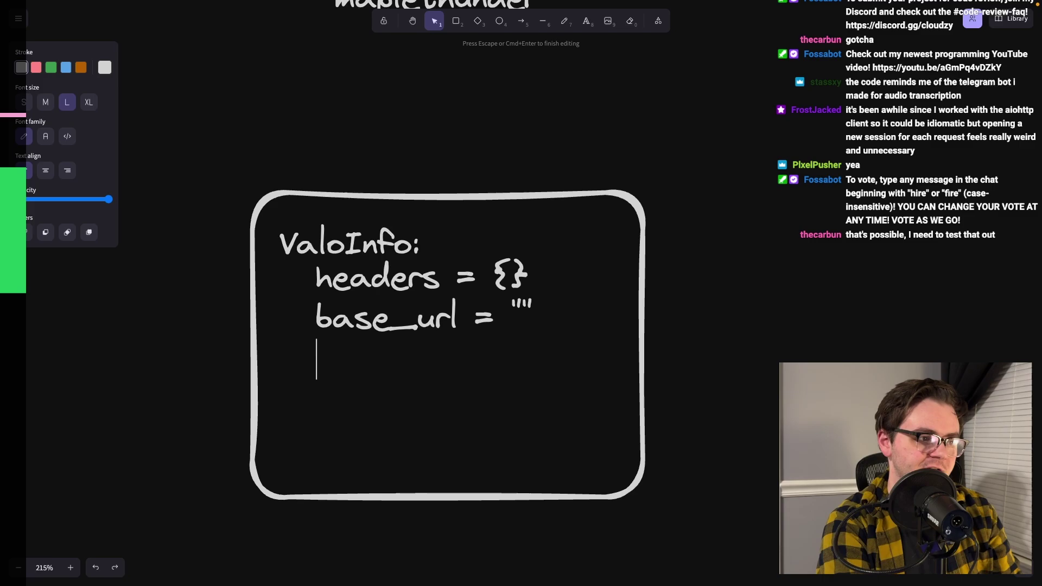
pyautogui.write('def __init__():')
pyautogui.press('Return')
pyautogui.write('self.session =')
pyautogui.press('Escape')
# Nudge the class box up slightly, then reselect the ValoInfo class text
pyautogui.moveTo(458, 492); pyautogui.dragTo(444, 471)
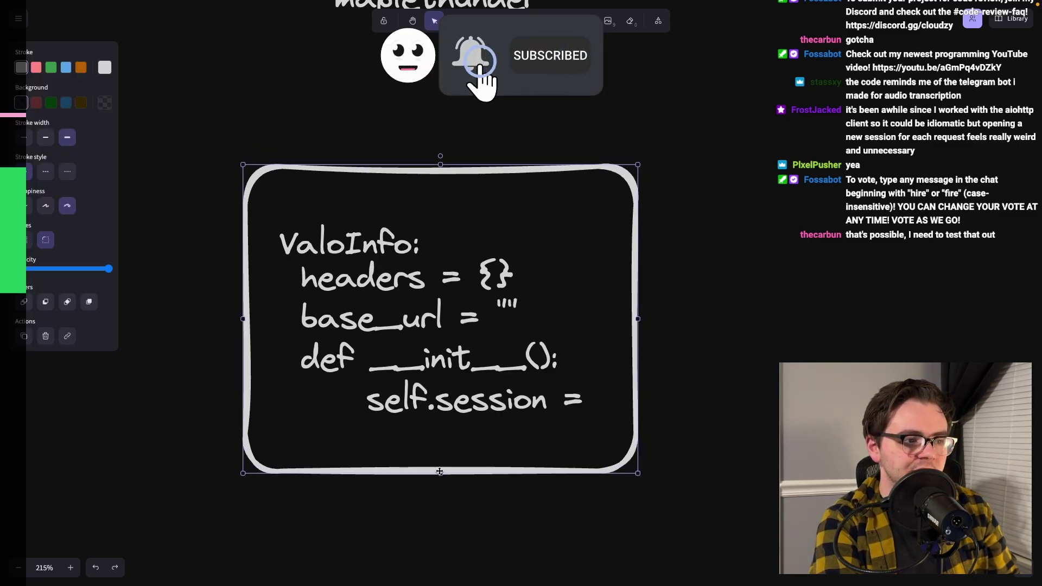
pyautogui.press('Escape')
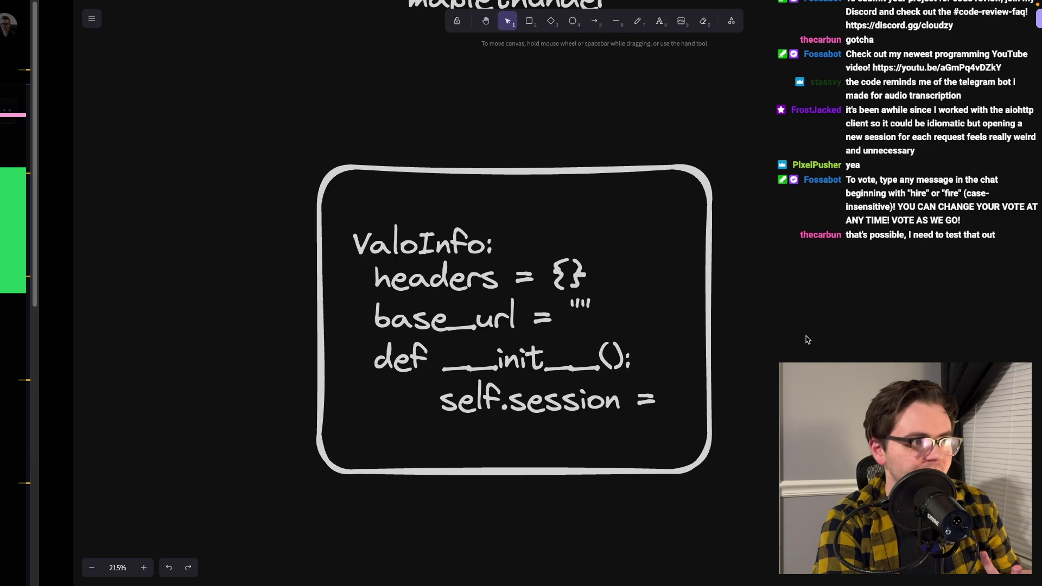
pyautogui.hotkey('alt', 'Tab')
pyautogui.hotkey('alt', 'Tab')
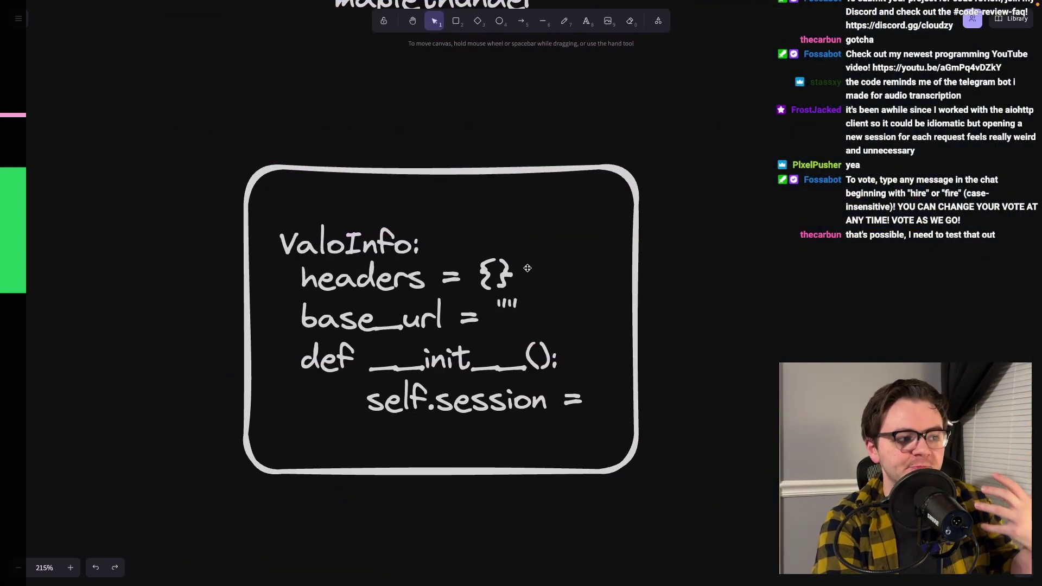
pyautogui.click(353, 249)
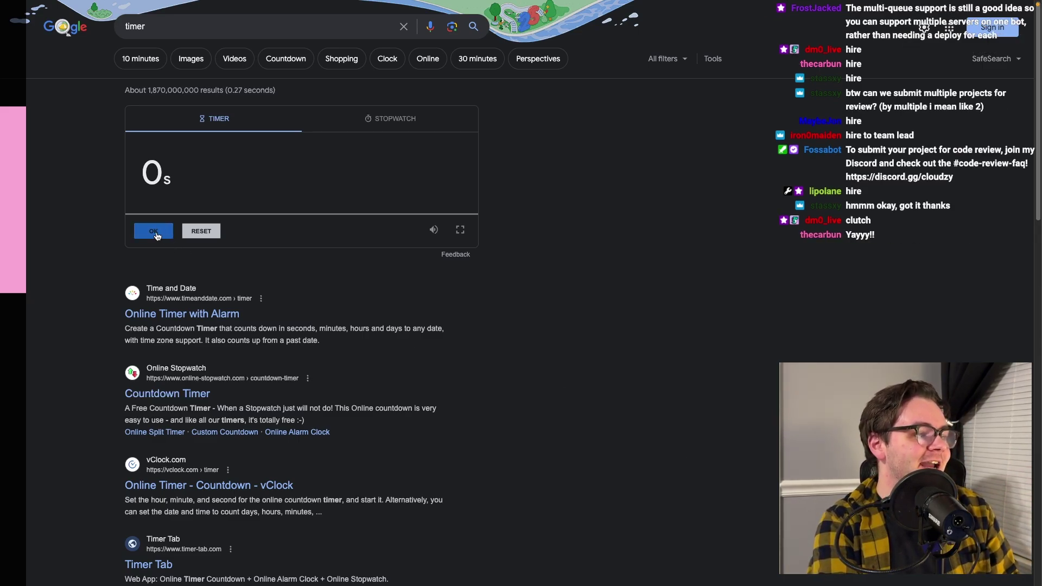
# Dismiss the finished Google timer with OK, resetting it to 45 seconds
pyautogui.click(156, 231)
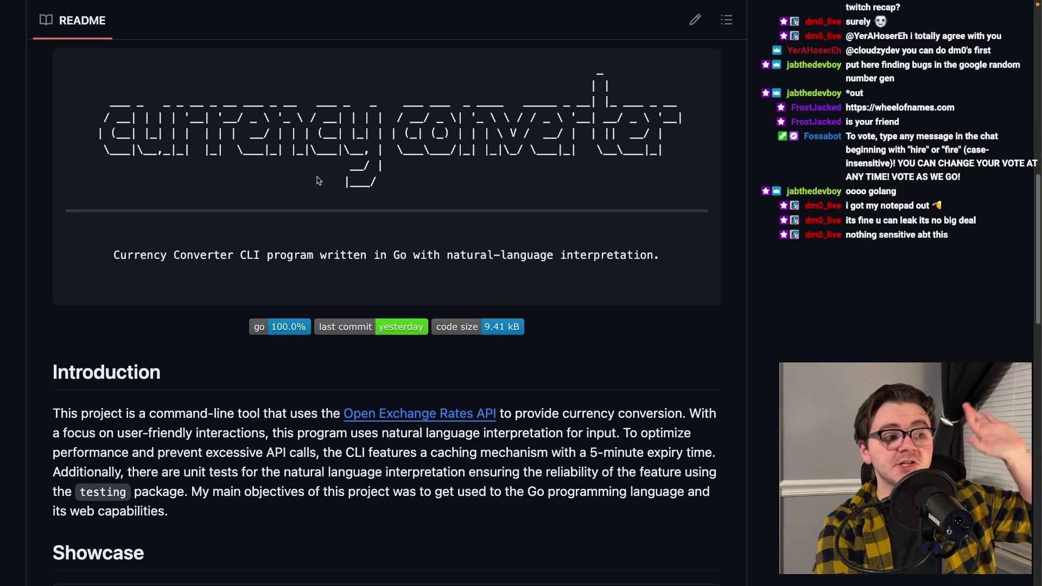
pyautogui.scroll(1, 147, 188)
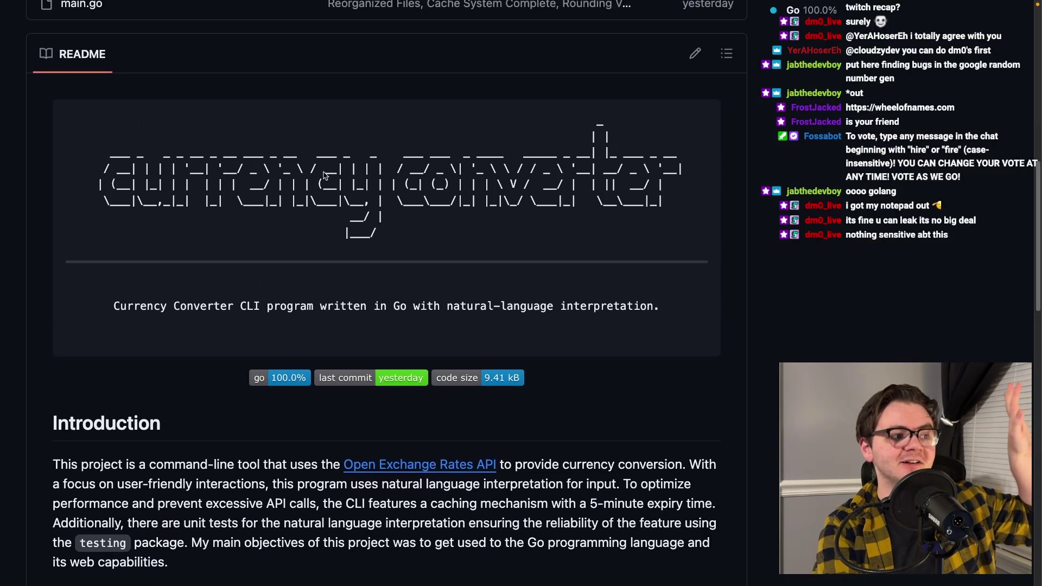
# Highlight the README's ASCII-art banner text, then clear the highlight
pyautogui.moveTo(146, 188); pyautogui.dragTo(587, 201)
pyautogui.click(586, 200)
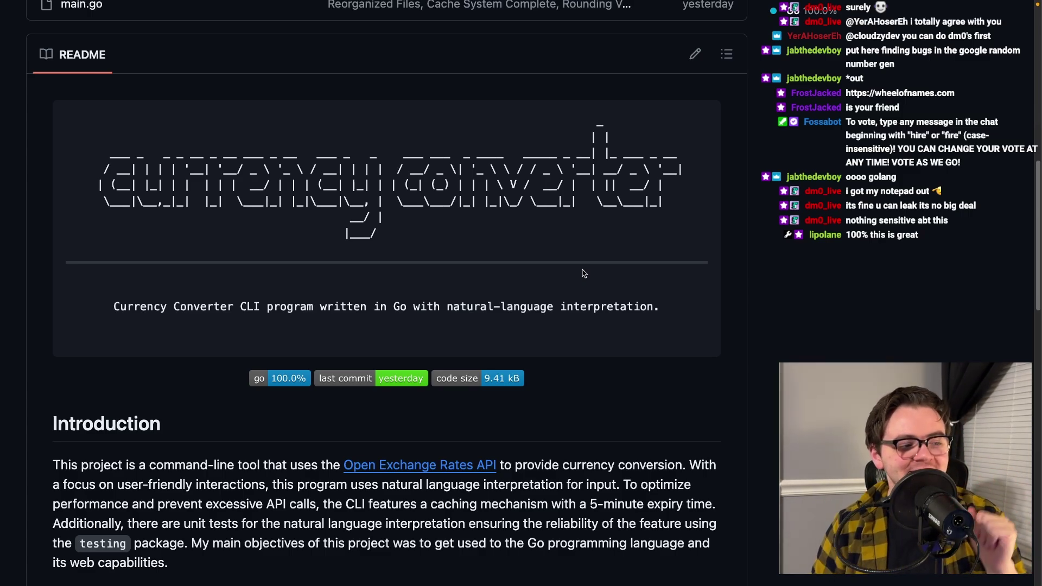
pyautogui.scroll(-6, 552, 442)
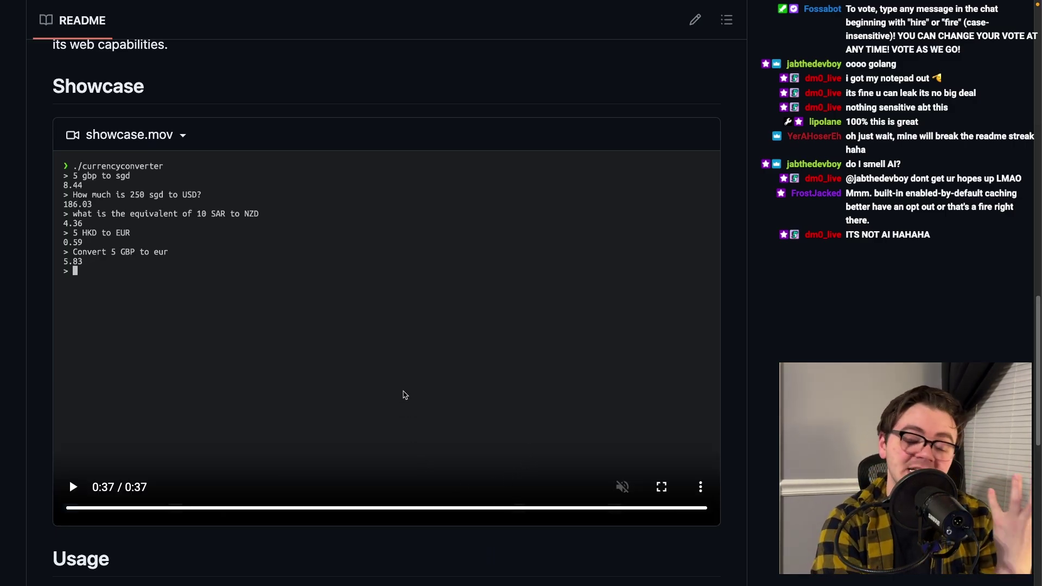
pyautogui.scroll(-1, 404, 411)
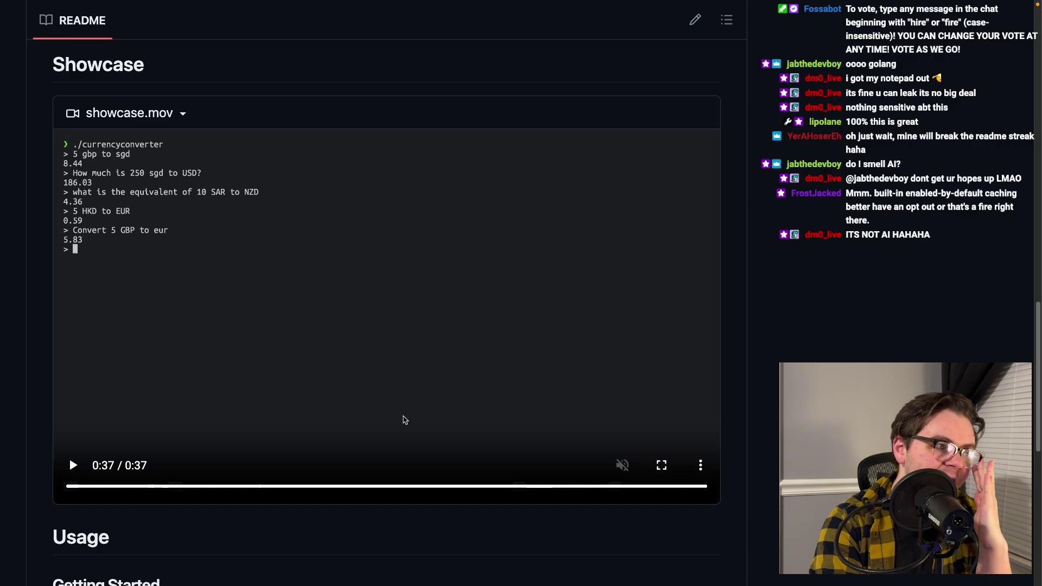
pyautogui.scroll(-2, 404, 418)
pyautogui.scroll(-2, 404, 419)
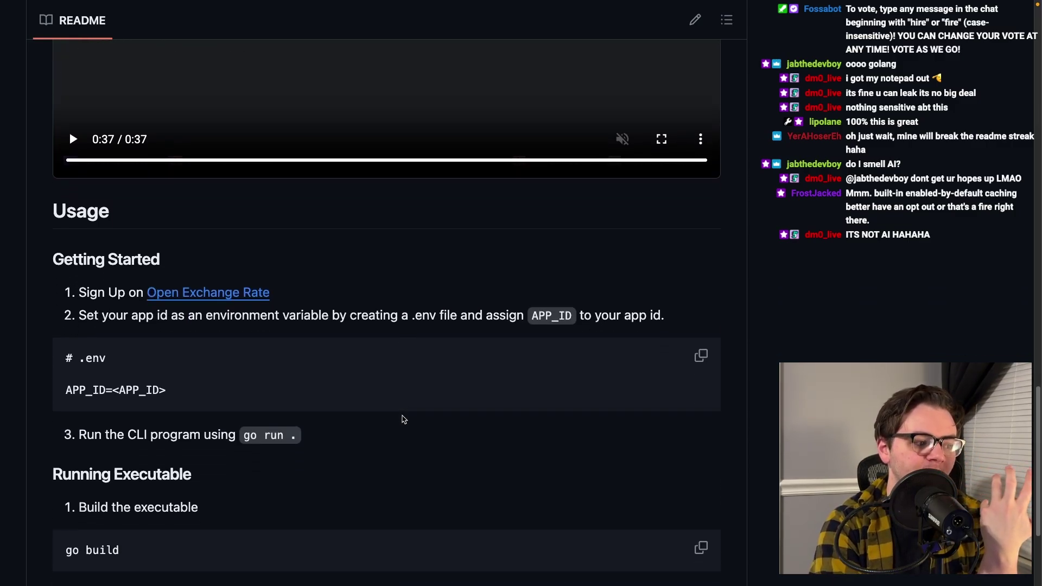
pyautogui.scroll(-1, 402, 420)
pyautogui.scroll(-1, 403, 419)
pyautogui.scroll(-2, 399, 418)
pyautogui.scroll(1, 400, 418)
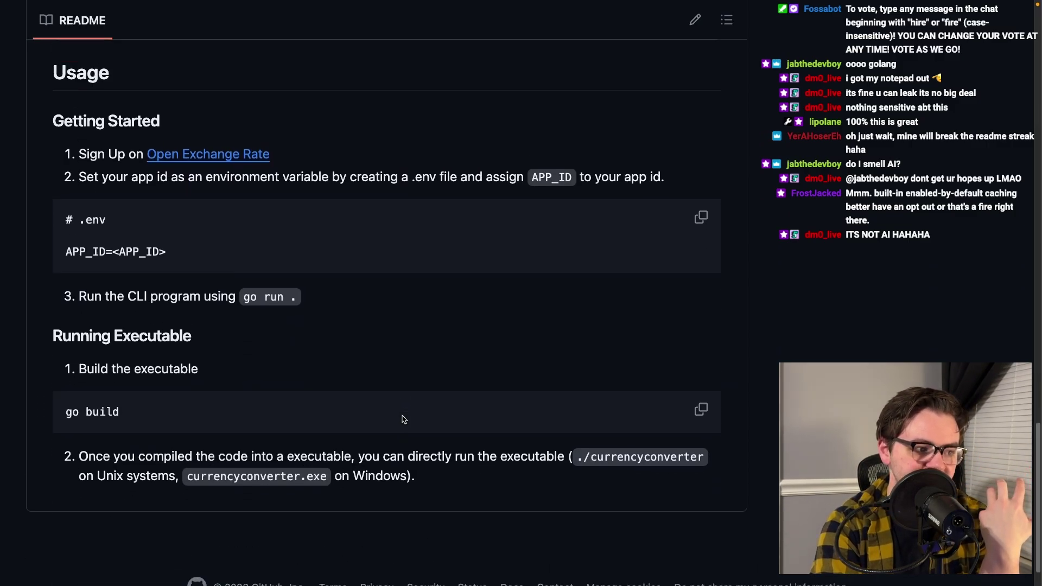
pyautogui.scroll(10, 399, 418)
# Open input.go, highlight the 'Initalizes at 0' comment and check references to int
pyautogui.click(74, 421)
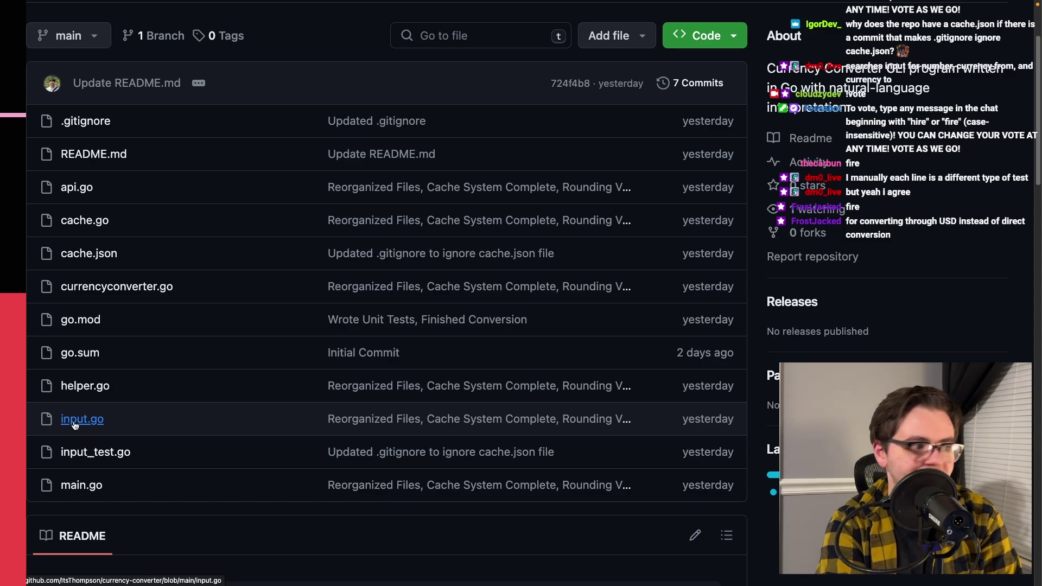
pyautogui.scroll(-2, 284, 386)
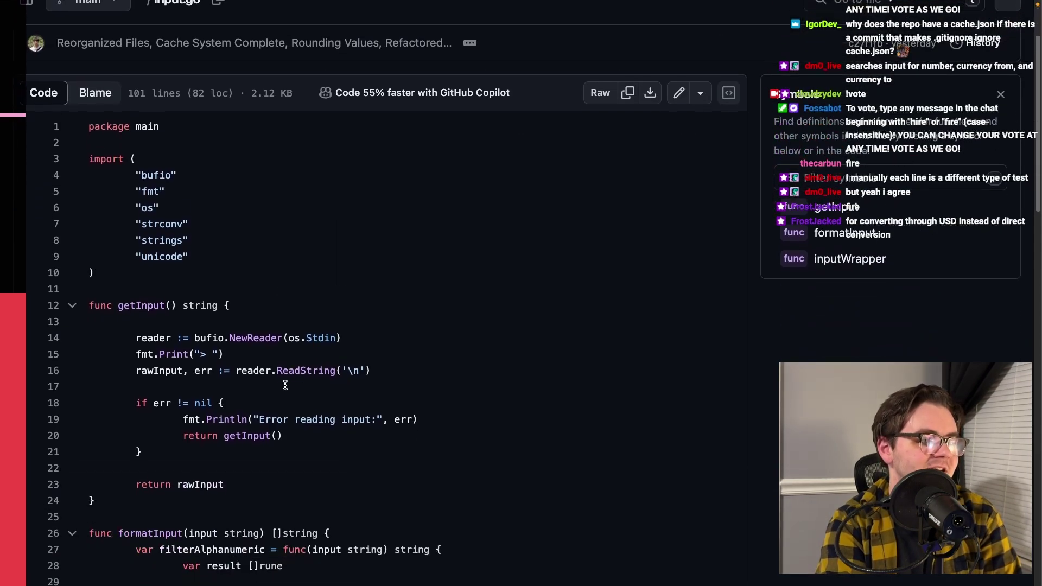
pyautogui.scroll(-1, 284, 391)
pyautogui.scroll(-1, 287, 395)
pyautogui.scroll(-5, 286, 396)
pyautogui.scroll(-1, 261, 342)
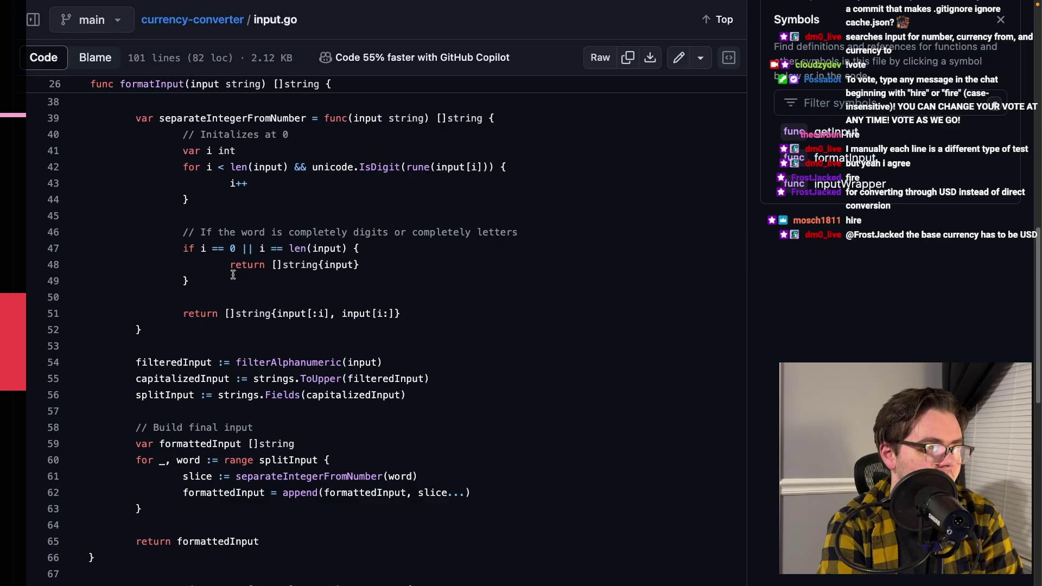
pyautogui.scroll(-1, 244, 301)
pyautogui.scroll(1, 232, 272)
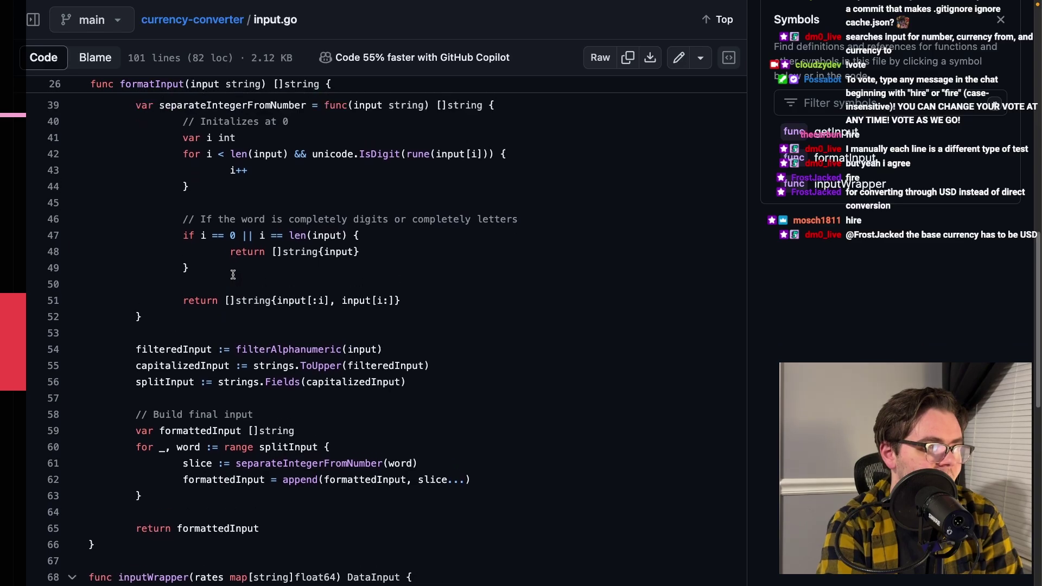
pyautogui.moveTo(283, 194); pyautogui.dragTo(185, 196)
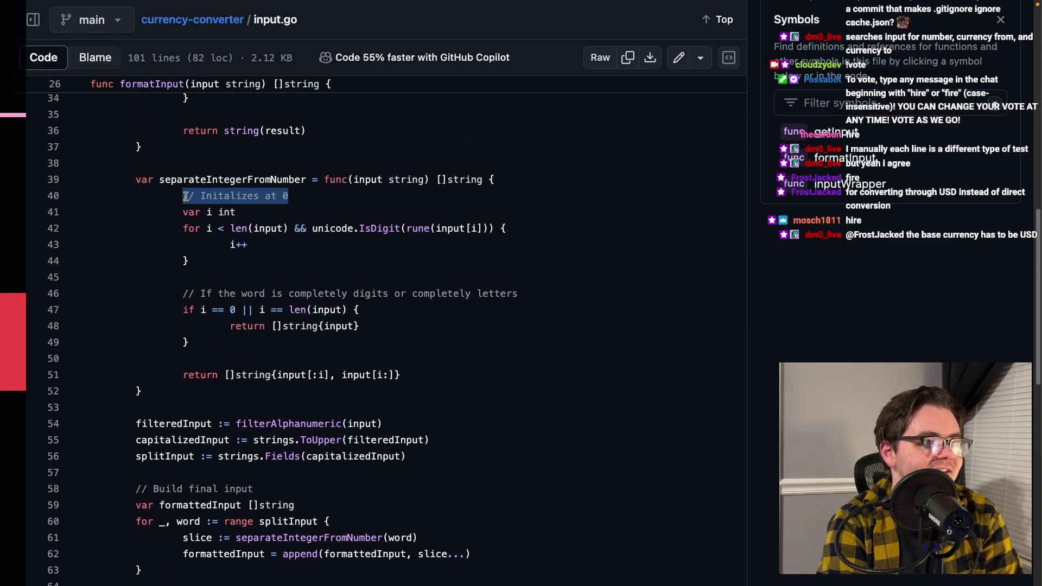
pyautogui.click(246, 211)
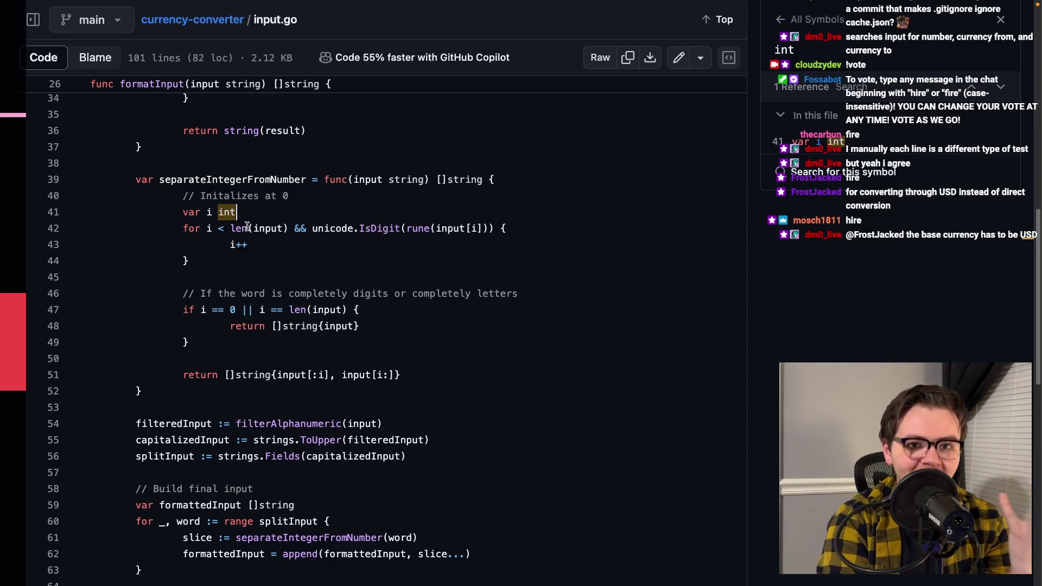
# Extend the selection over the line 40 comment, then go back to api.go
pyautogui.press('Home')
pyautogui.press('Up')
pyautogui.hotkey('ctrl', 'shift', 'Right')
pyautogui.hotkey('ctrl', 'shift', 'Right')
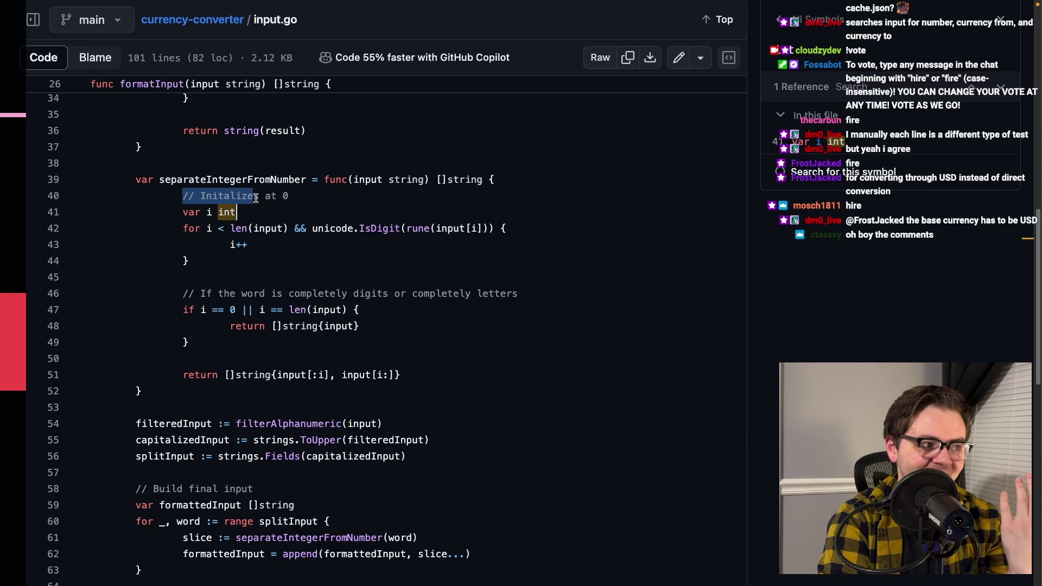
pyautogui.hotkey('ctrl', 'shift', 'Right')
pyautogui.hotkey('ctrl', 'shift', 'Right')
pyautogui.press('Down')
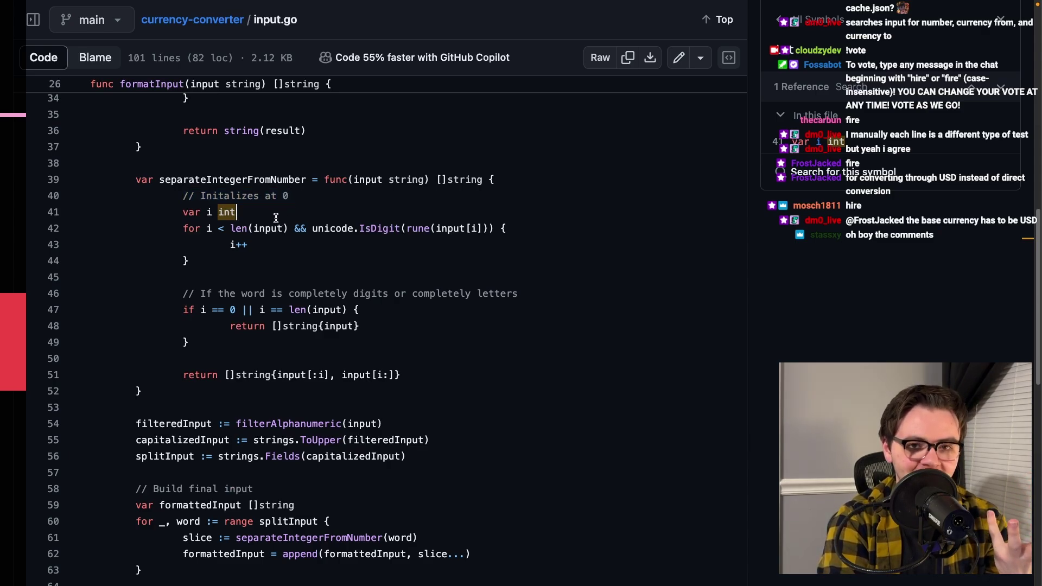
pyautogui.hotkey('alt', 'Left')
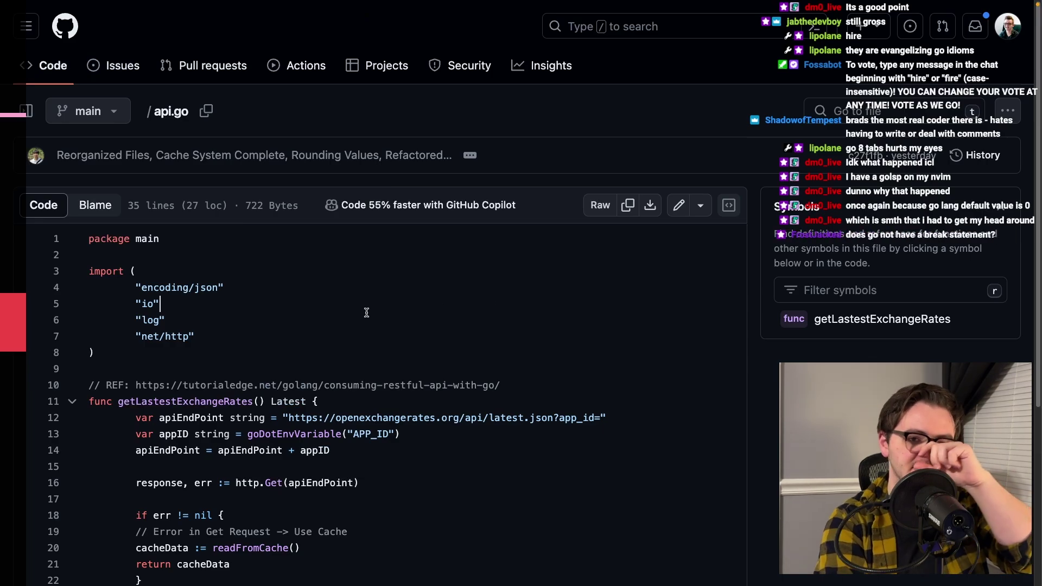
pyautogui.scroll(-3, 366, 312)
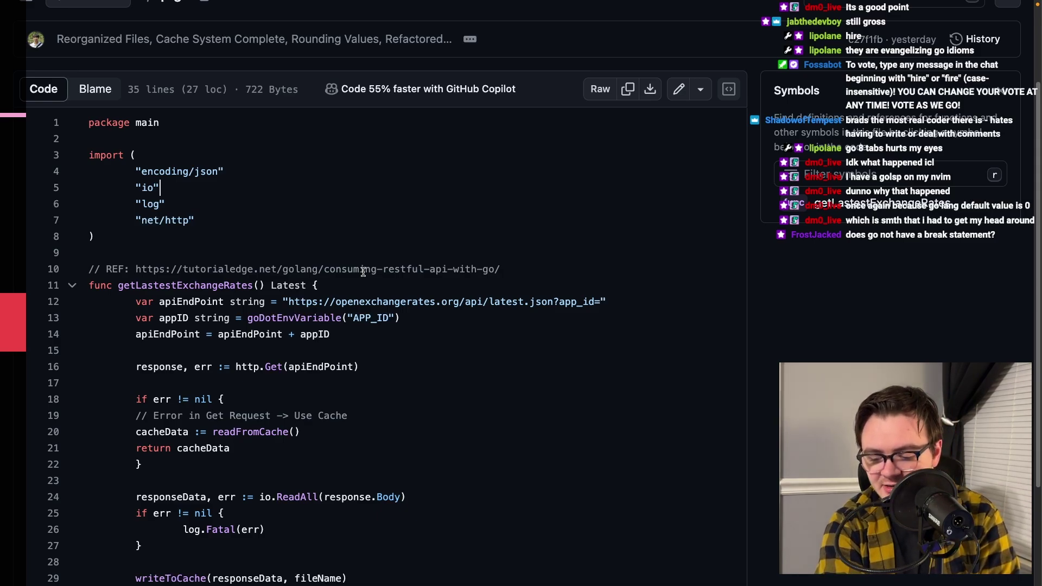
pyautogui.scroll(-3, 363, 271)
# Show cacheData's references and highlight the line 16 http.Get and line 20 readFromCache()
pyautogui.click(301, 314)
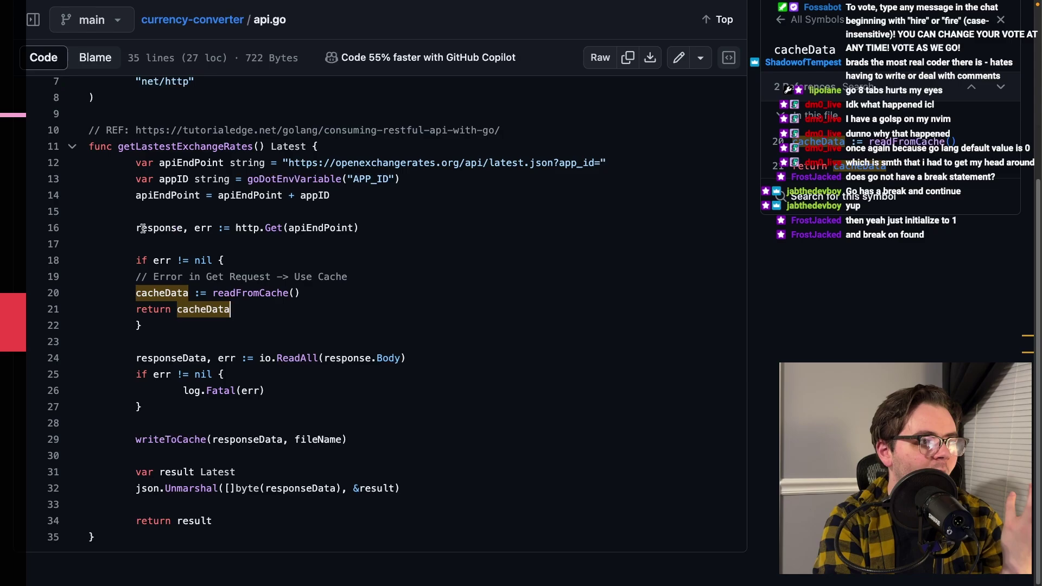
pyautogui.moveTo(142, 229); pyautogui.dragTo(370, 236)
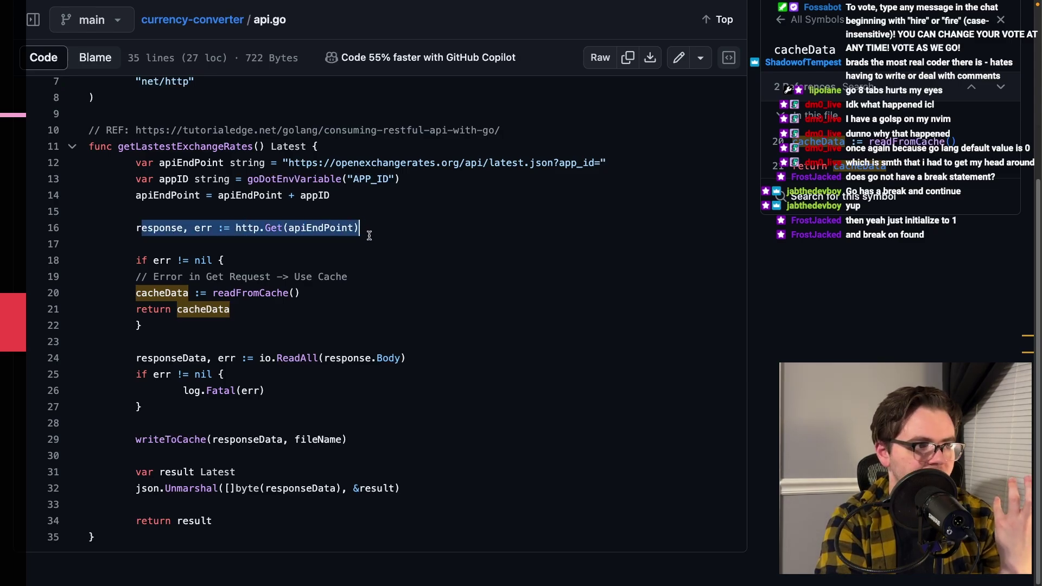
pyautogui.click(369, 235)
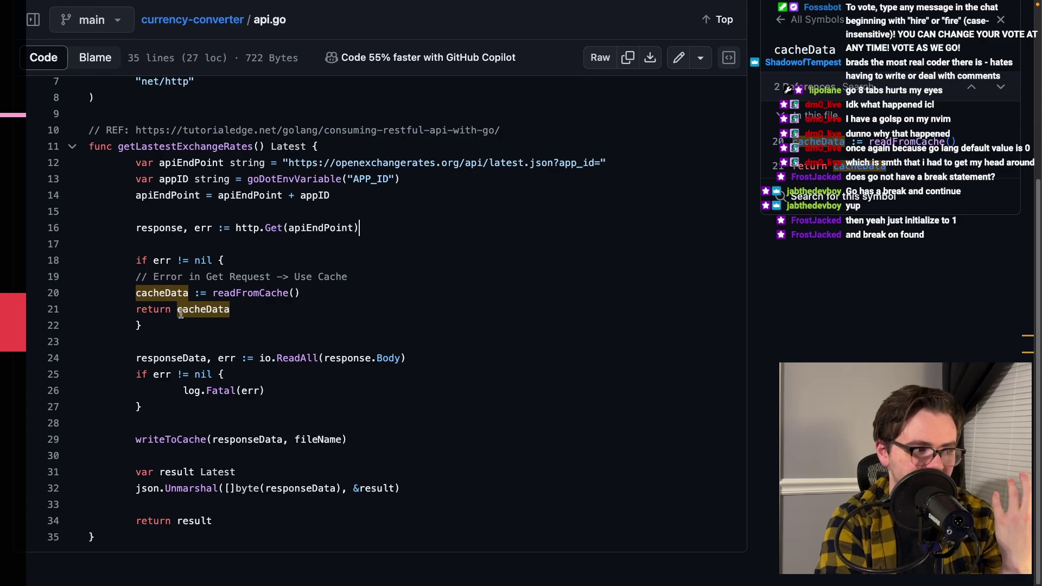
pyautogui.scroll(2, 414, 319)
pyautogui.scroll(1, 414, 318)
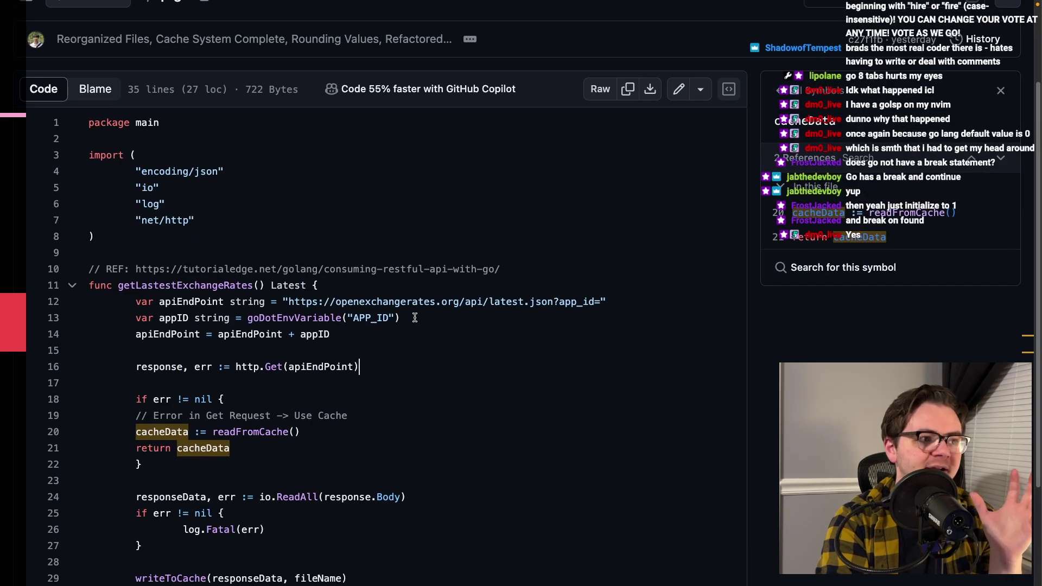
pyautogui.scroll(1, 414, 317)
pyautogui.scroll(-1, 415, 318)
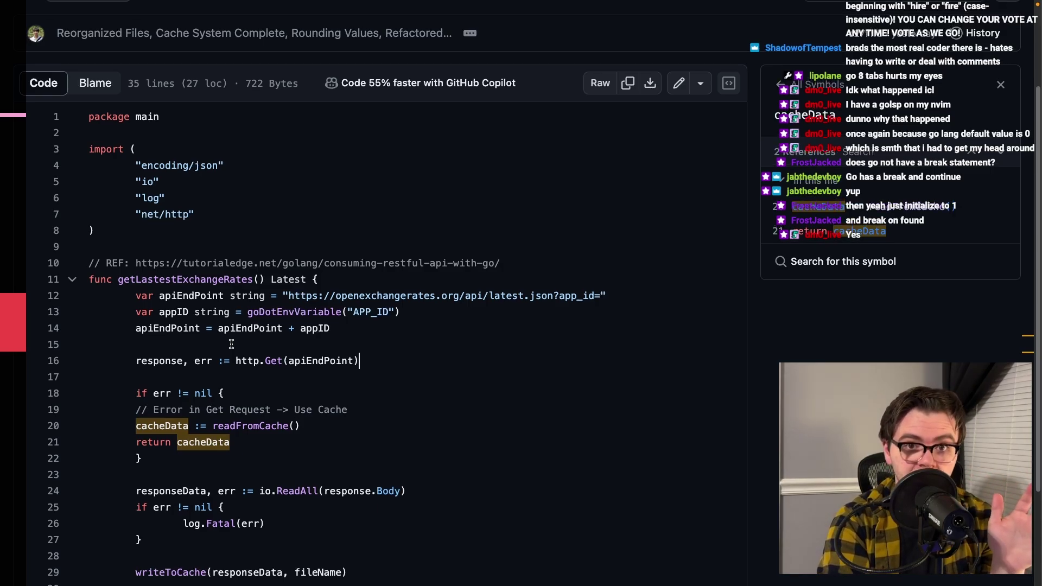
pyautogui.scroll(-1, 231, 344)
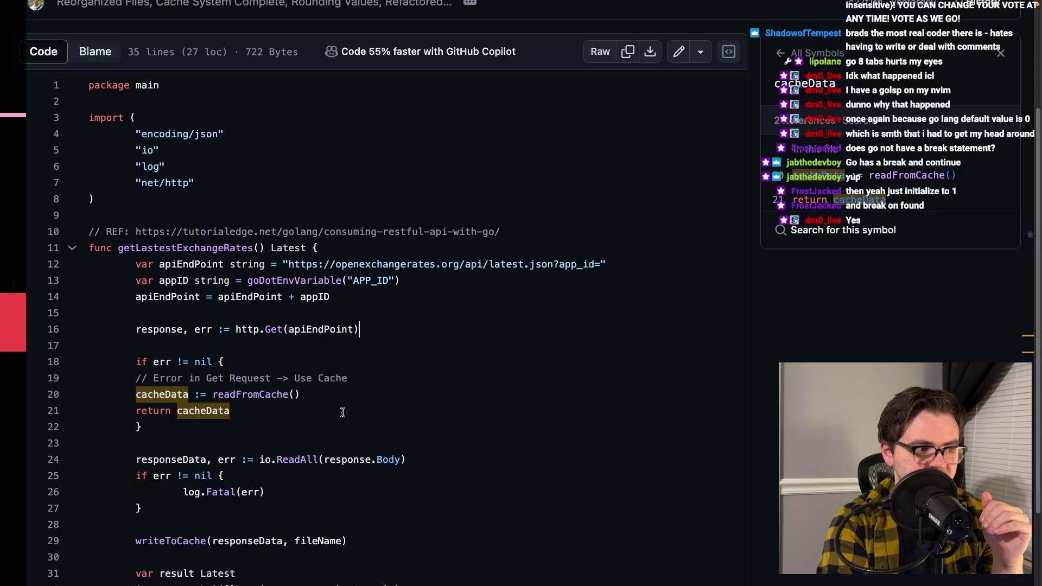
pyautogui.moveTo(299, 394); pyautogui.dragTo(213, 394)
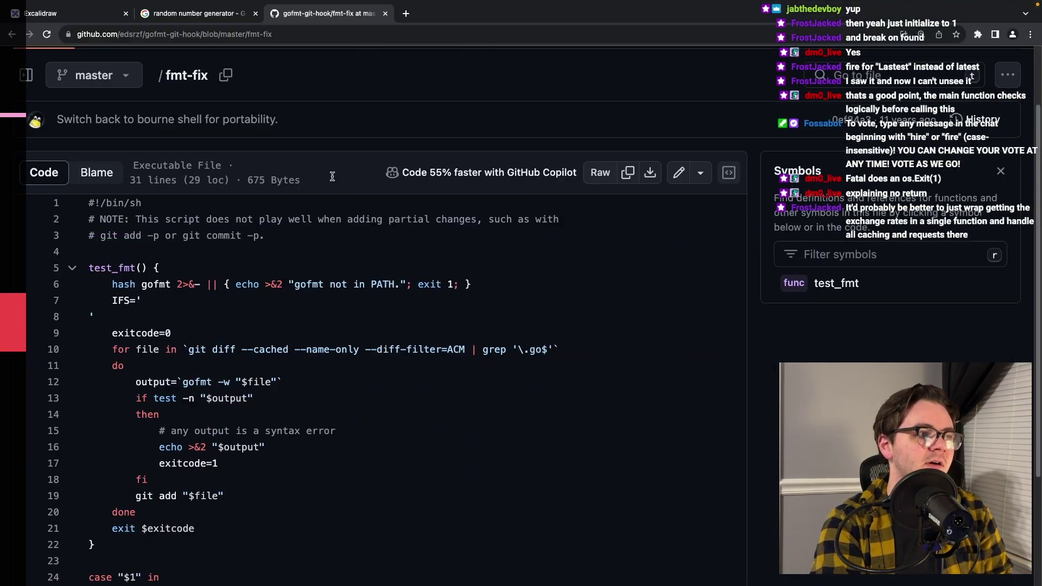
# Draw a large rectangle on the whiteboard labelled API
pyautogui.hotkey('ctrl', '1')
pyautogui.scroll(-5, 321, 317)
pyautogui.scroll(1, 320, 318)
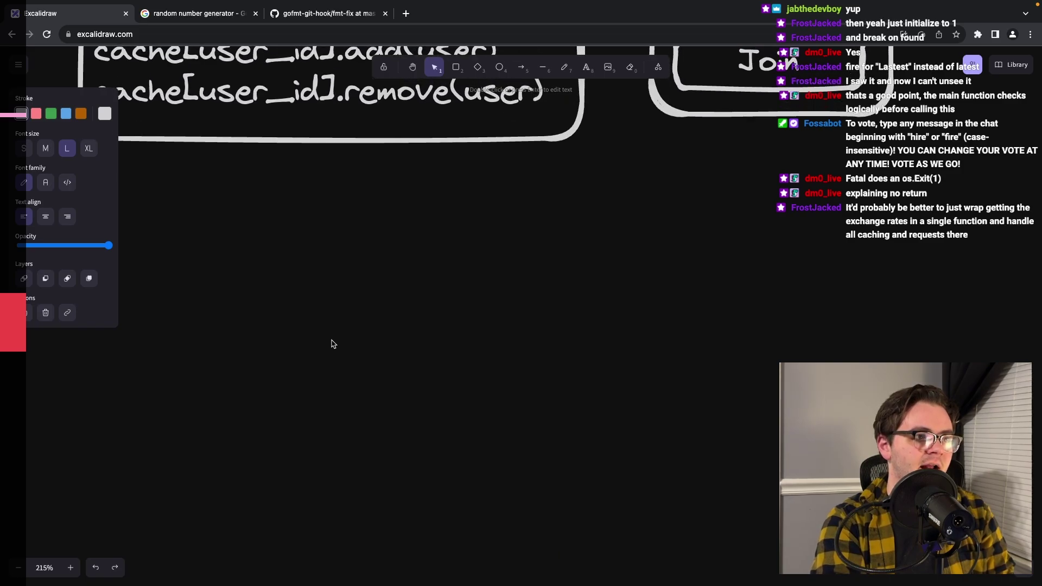
pyautogui.press('r')
pyautogui.moveTo(190, 284); pyautogui.dragTo(600, 580)
pyautogui.press('t')
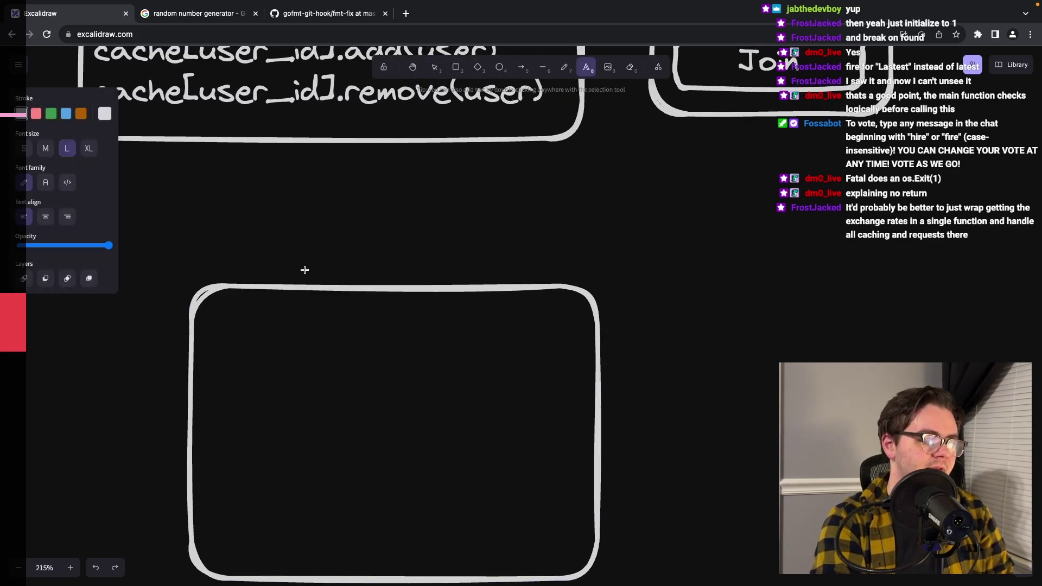
pyautogui.click(259, 268)
pyautogui.write('API')
pyautogui.click(472, 223)
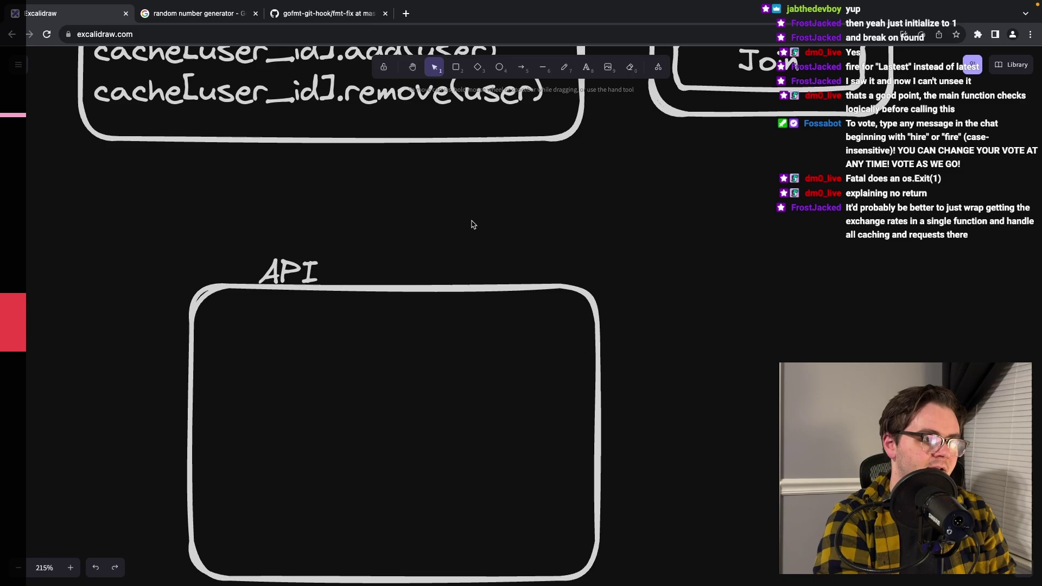
# Add a Cache box inside API, then paste a blue copy of the group
pyautogui.press('r')
pyautogui.moveTo(235, 311); pyautogui.dragTo(454, 368)
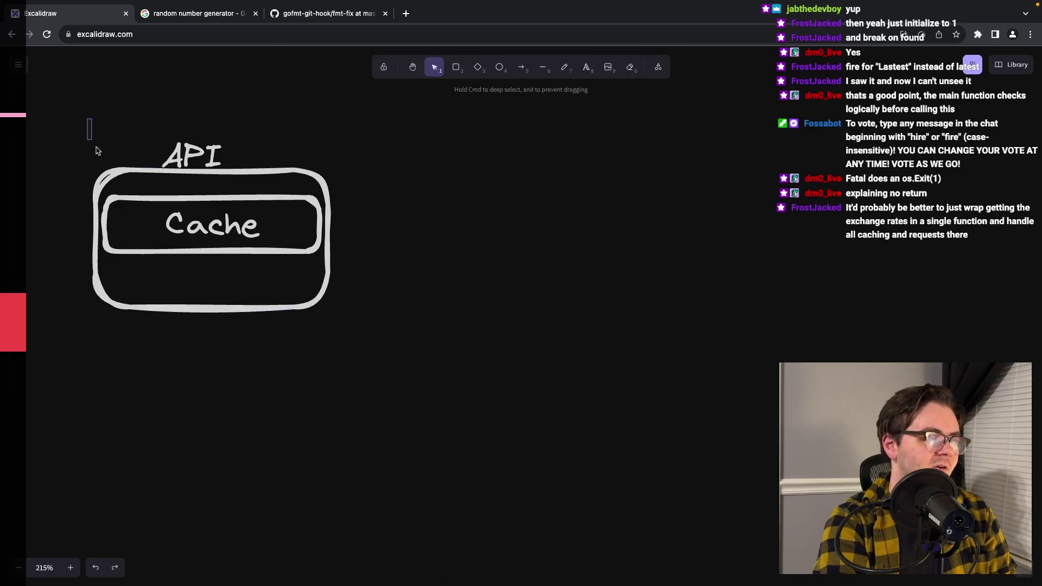
pyautogui.moveTo(95, 149)
pyautogui.mouseDown()
pyautogui.moveTo(371, 379)
pyautogui.moveTo(503, 249)
pyautogui.mouseUp()
pyautogui.hotkey('ctrl', 'c')
pyautogui.hotkey('ctrl', 'v')
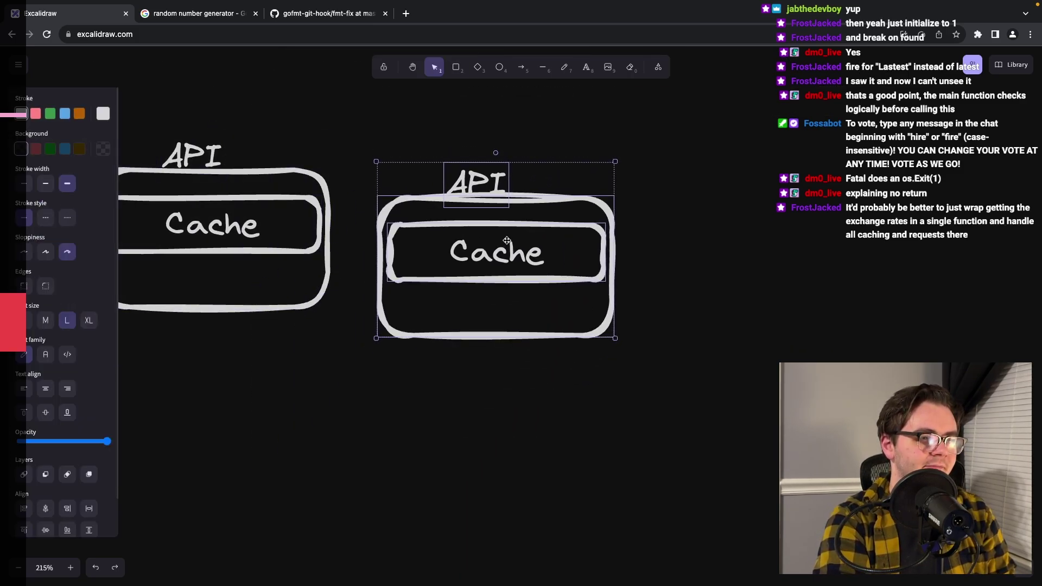
pyautogui.click(65, 114)
pyautogui.click(442, 488)
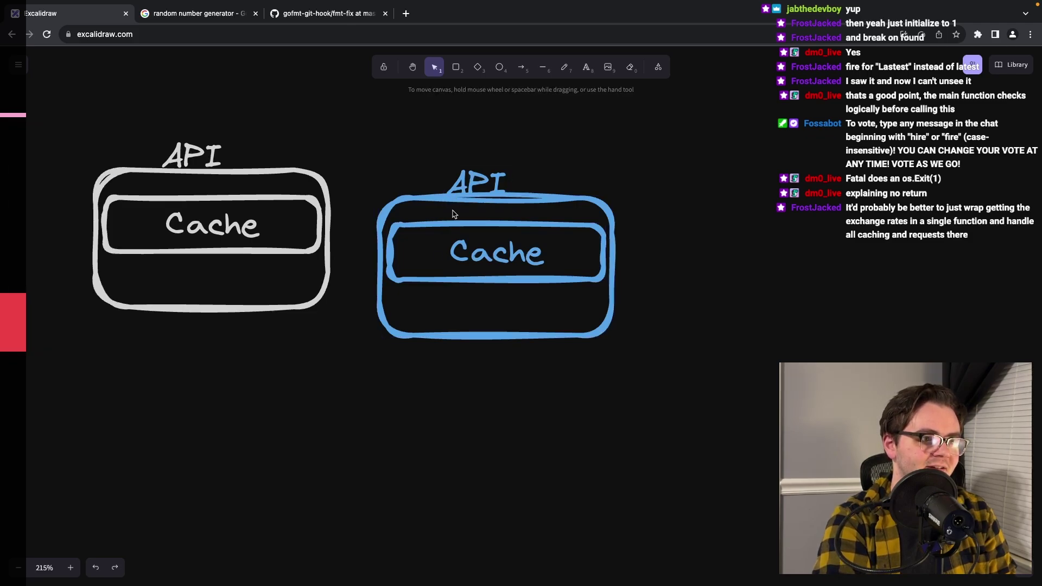
# Pull the blue Cache out beside API and duplicate it as a Caller box below
pyautogui.click(458, 240)
pyautogui.moveTo(458, 240)
pyautogui.mouseDown()
pyautogui.moveTo(714, 200)
pyautogui.moveTo(646, 310)
pyautogui.mouseUp()
pyautogui.click(672, 164)
pyautogui.click(682, 232)
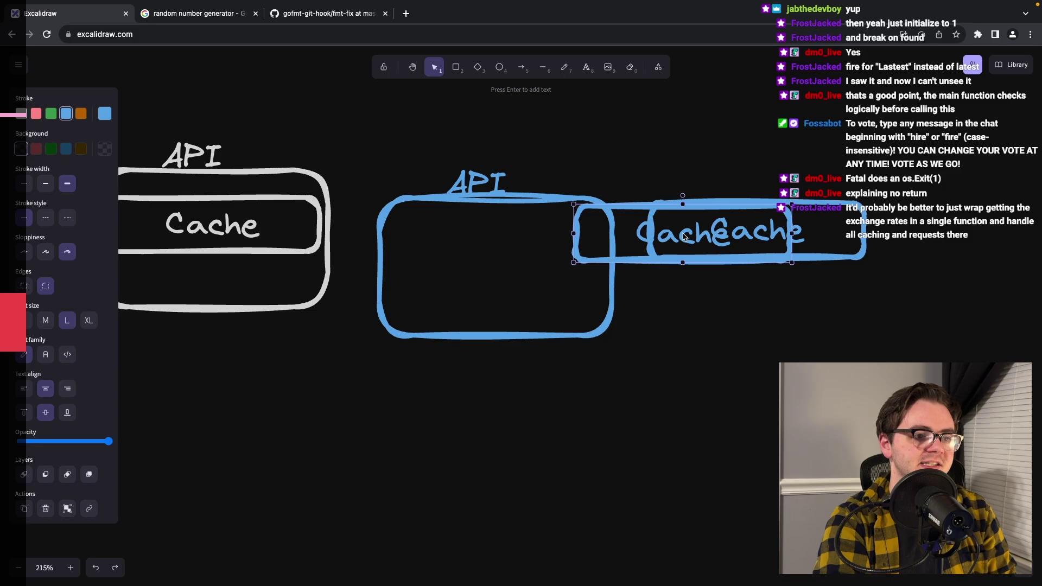
pyautogui.doubleClick(722, 307)
pyautogui.write('Caller')
pyautogui.moveTo(721, 307); pyautogui.dragTo(724, 391)
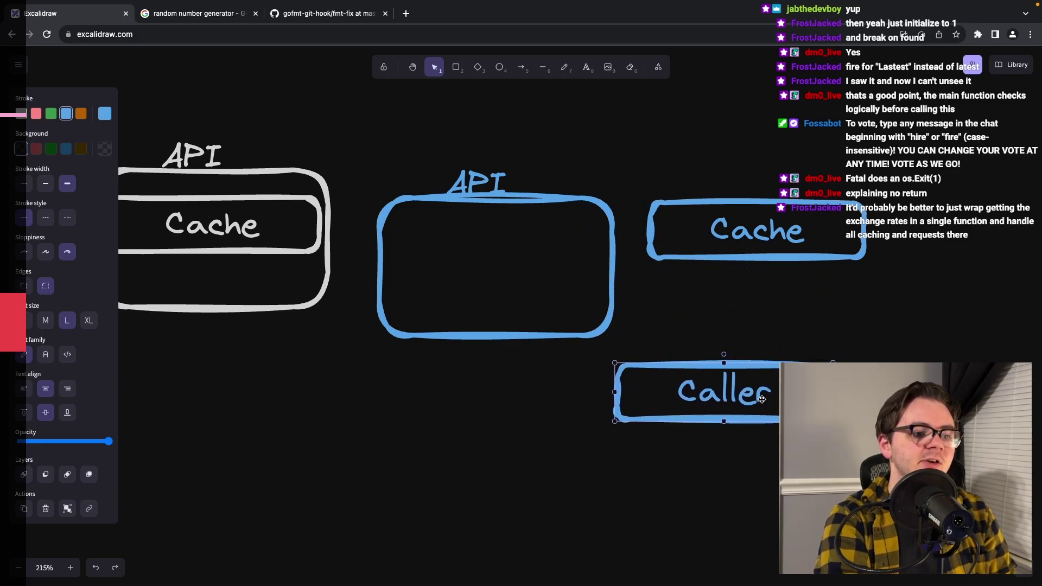
pyautogui.click(819, 335)
# Draw arrows from Caller to Cache and to API, deleting a stray API-to-Cache arrow
pyautogui.press('a')
pyautogui.moveTo(743, 357); pyautogui.dragTo(755, 265)
pyautogui.click(767, 350)
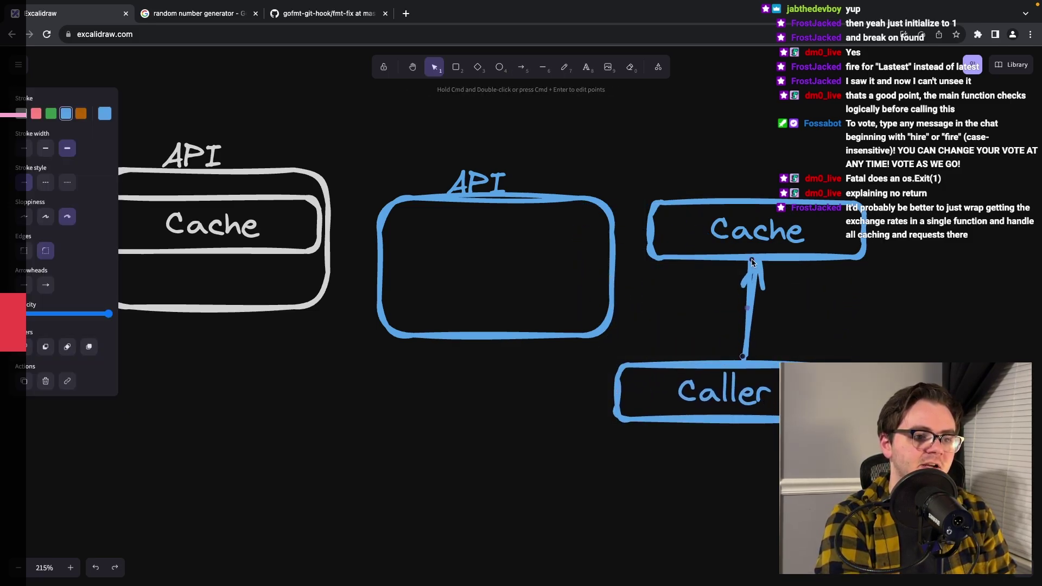
pyautogui.press('a')
pyautogui.moveTo(663, 360); pyautogui.dragTo(574, 313)
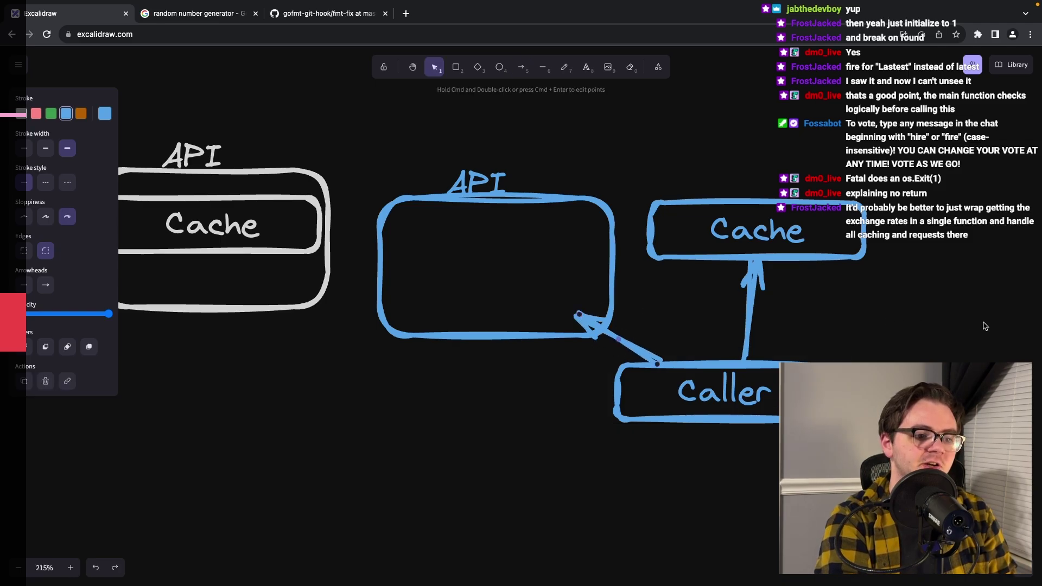
pyautogui.click(894, 315)
pyautogui.press('a')
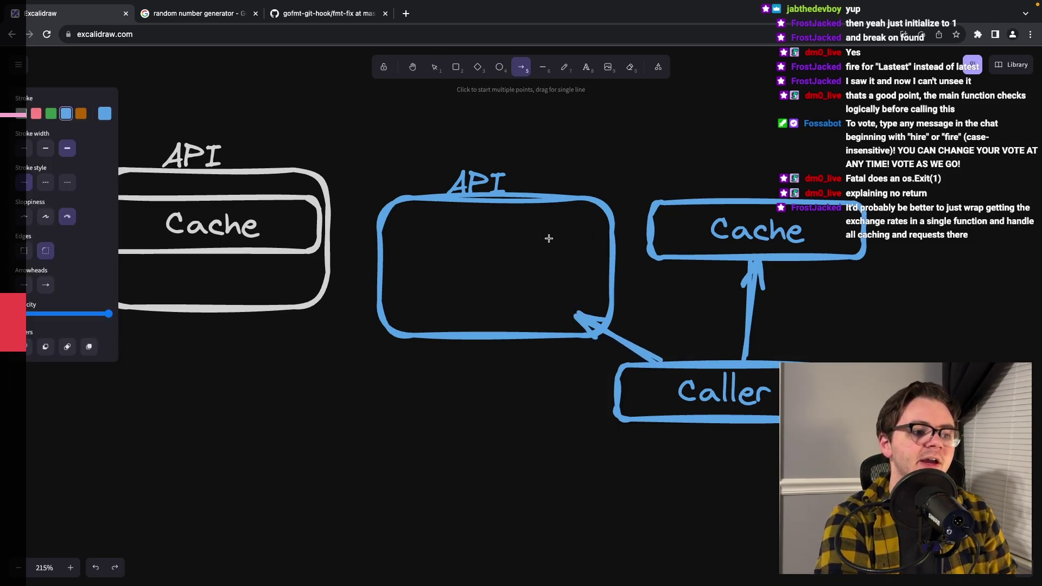
pyautogui.moveTo(543, 238); pyautogui.dragTo(643, 225)
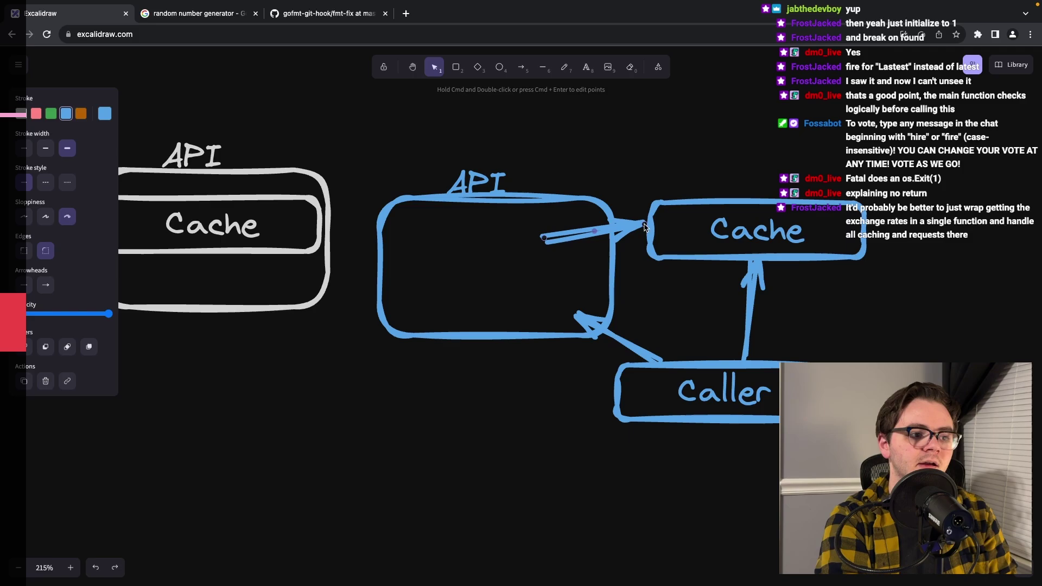
pyautogui.press('Delete')
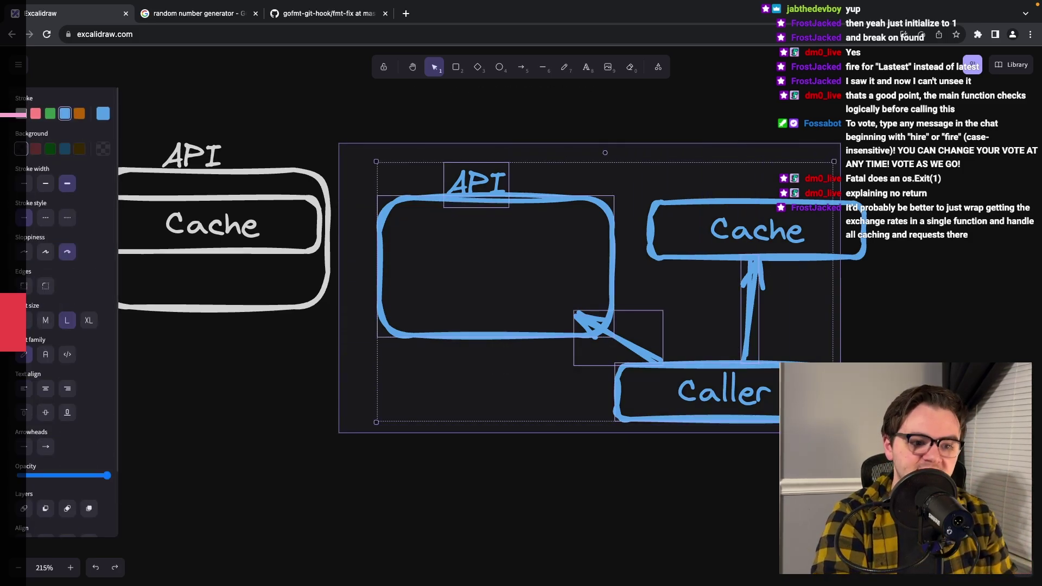
pyautogui.moveTo(339, 143); pyautogui.dragTo(780, 452)
pyautogui.press('Escape')
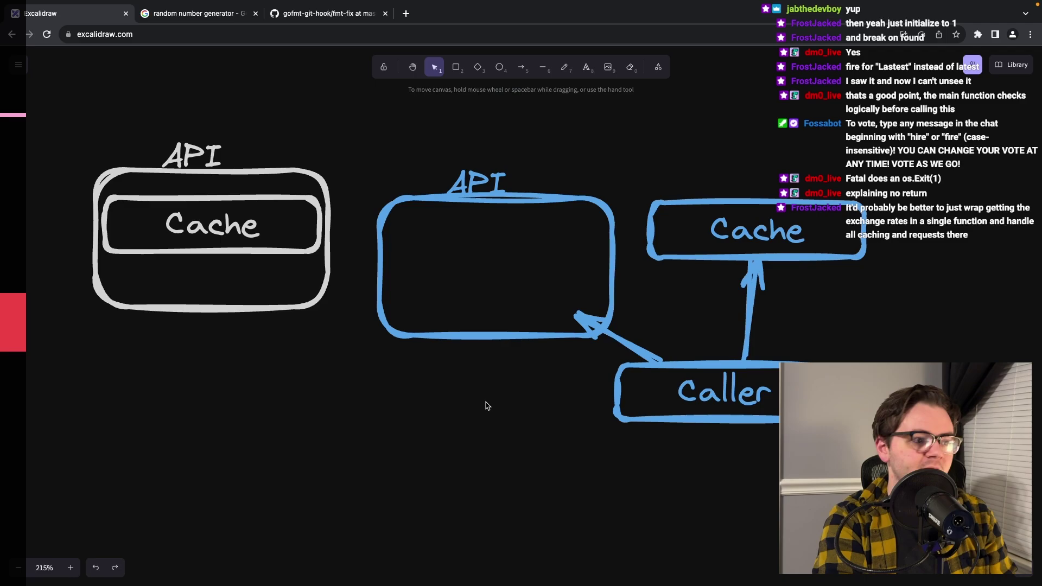
# Place a white copy of the Caller box beneath the white API box
pyautogui.moveTo(57, 123); pyautogui.dragTo(344, 350)
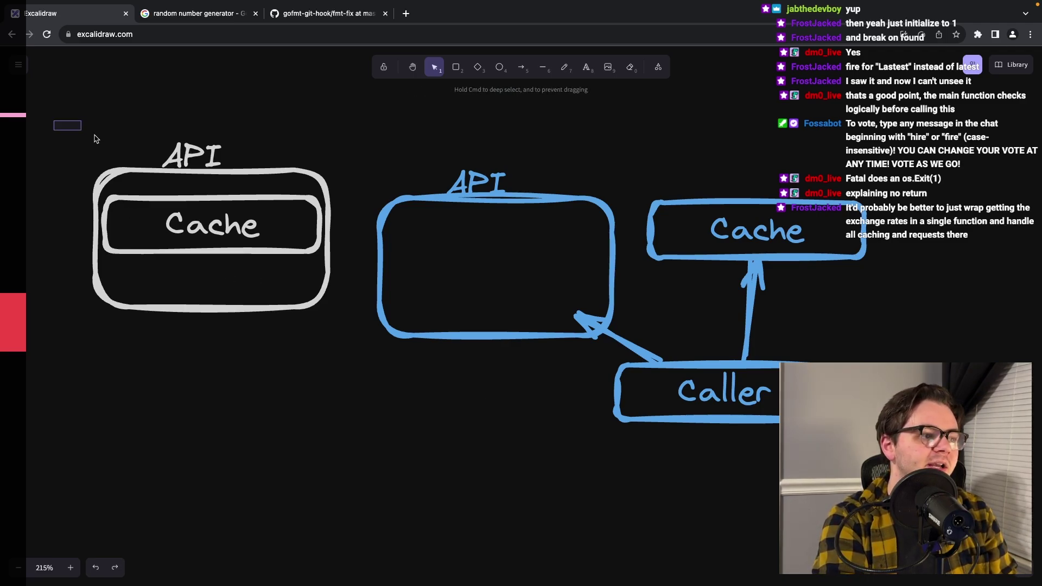
pyautogui.click(407, 428)
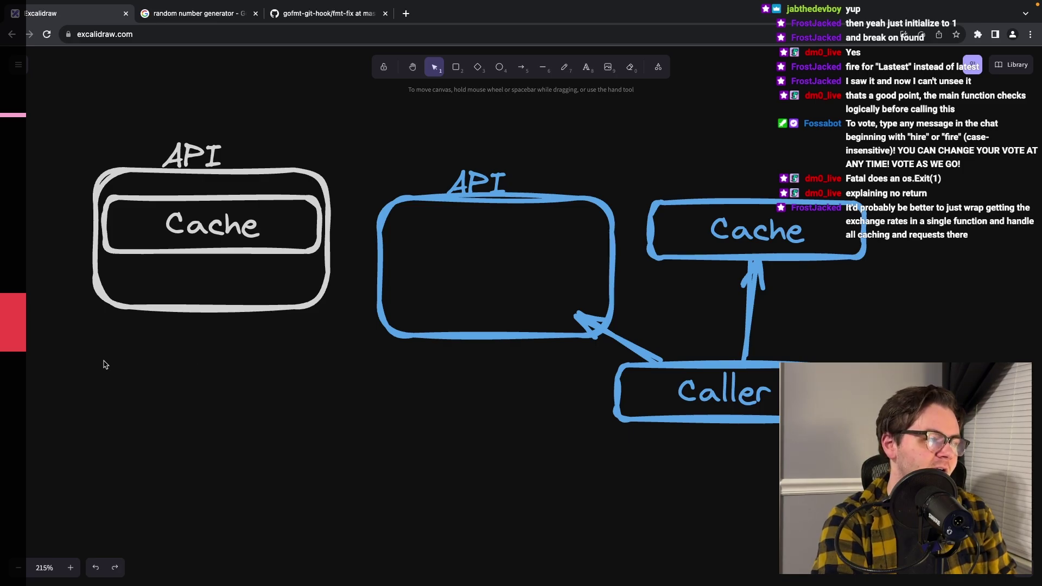
pyautogui.click(674, 400)
pyautogui.moveTo(674, 400)
pyautogui.mouseDown()
pyautogui.moveTo(216, 395)
pyautogui.moveTo(225, 407)
pyautogui.mouseUp()
pyautogui.click(21, 113)
pyautogui.click(332, 530)
# Draw an upward Caller-to-API arrow labelled forceUpdate, moving Caller lower
pyautogui.press('a')
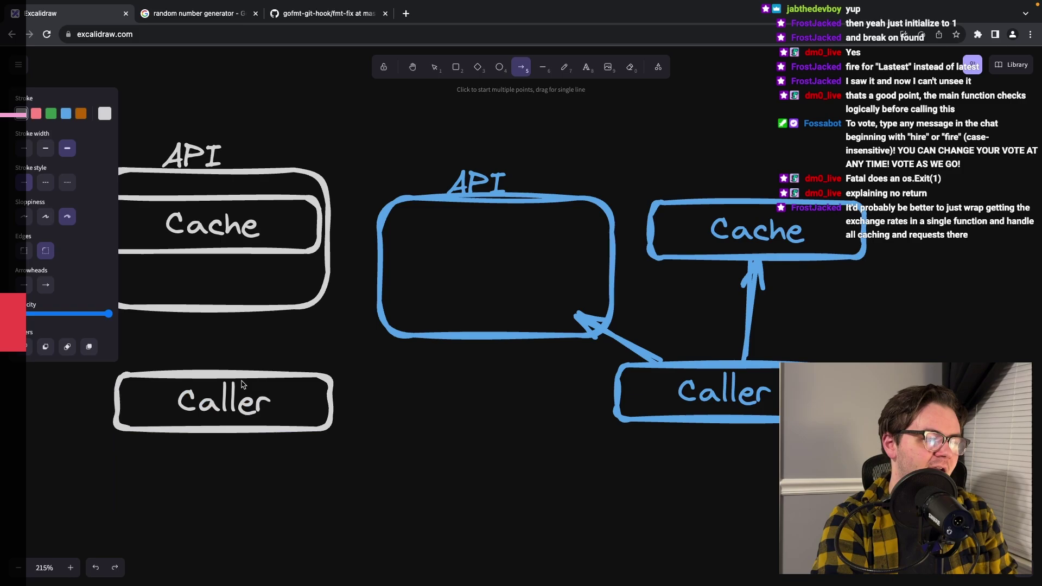
pyautogui.moveTo(224, 366); pyautogui.dragTo(224, 294)
pyautogui.moveTo(223, 403); pyautogui.dragTo(216, 422)
pyautogui.click(414, 426)
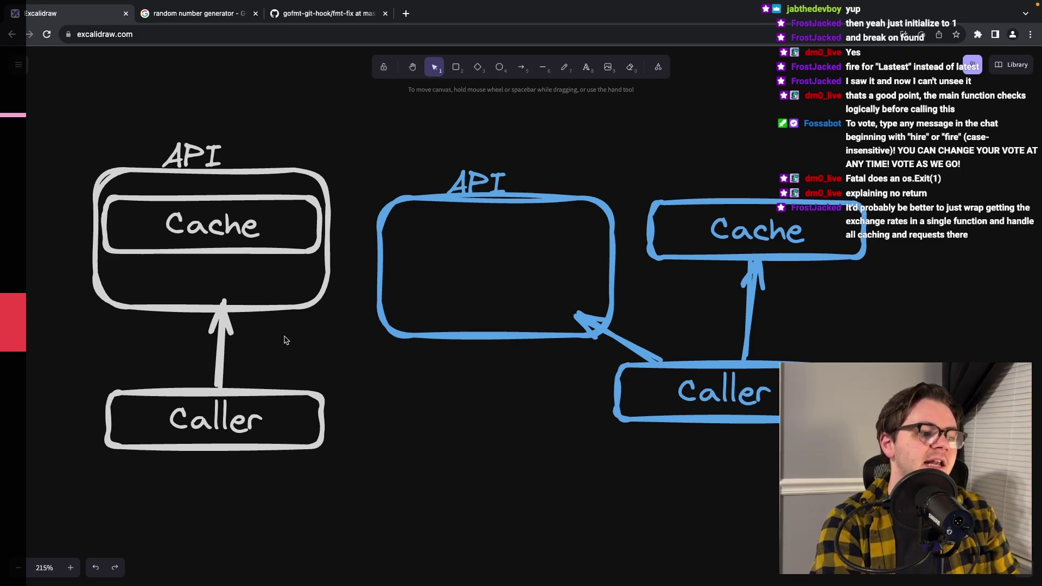
pyautogui.doubleClick(216, 357)
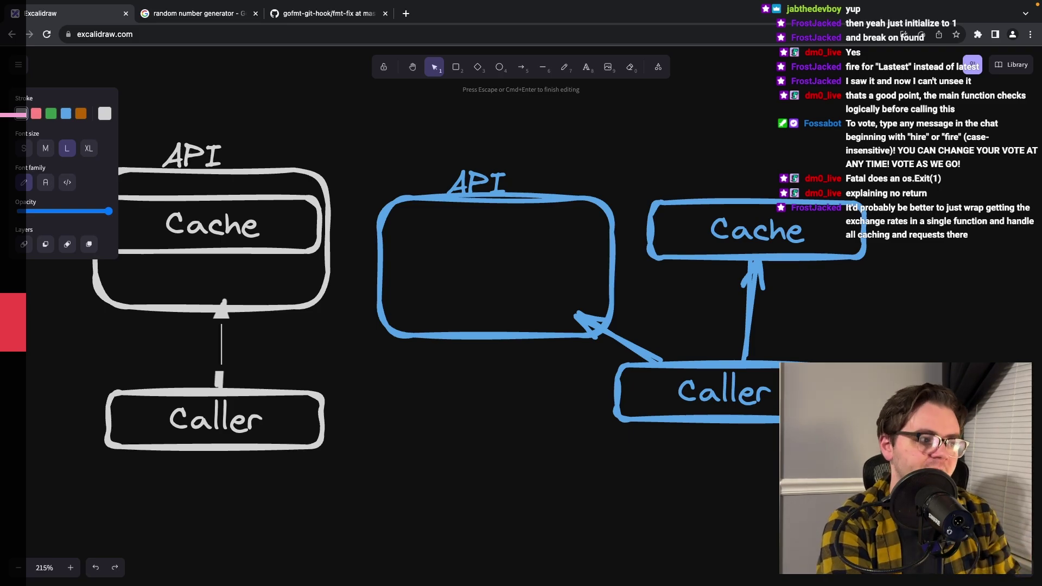
pyautogui.write('forceUpdate')
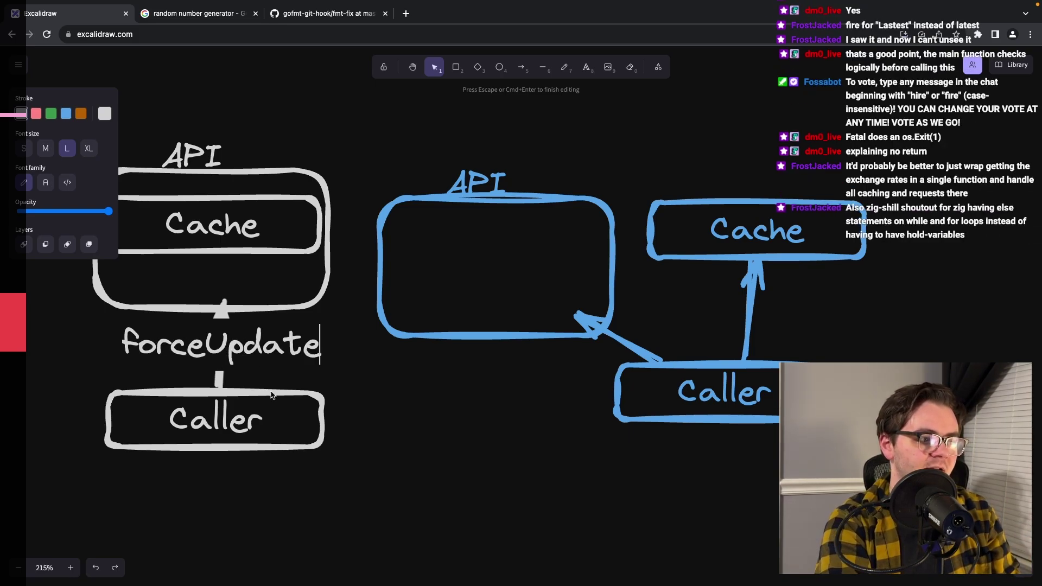
pyautogui.click(358, 443)
pyautogui.moveTo(328, 446); pyautogui.dragTo(329, 510)
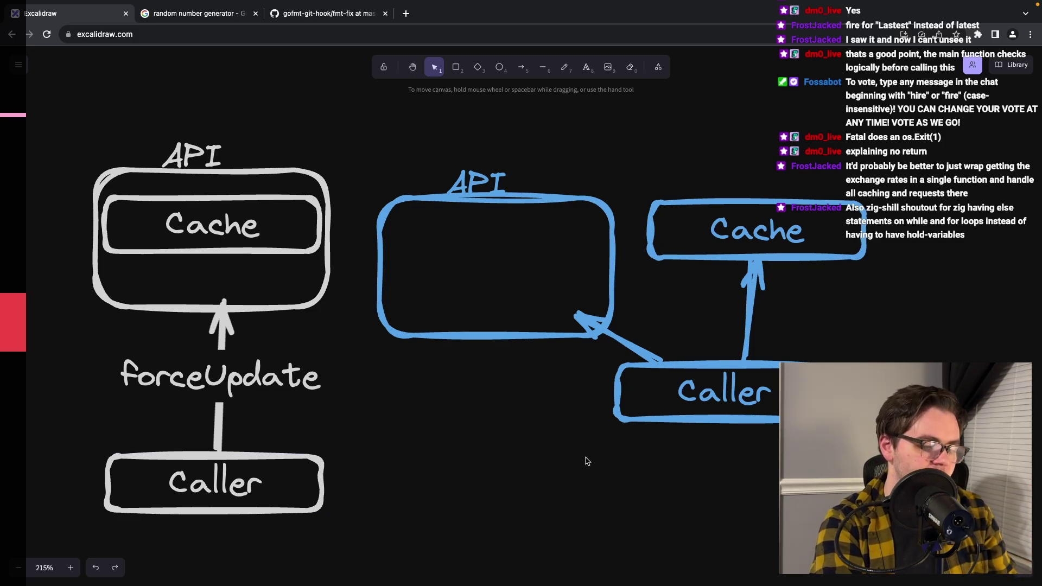
pyautogui.scroll(-3, 585, 462)
pyautogui.scroll(2, 582, 458)
pyautogui.moveTo(605, 465)
pyautogui.mouseDown()
pyautogui.moveTo(558, 372)
pyautogui.moveTo(559, 386)
pyautogui.mouseUp()
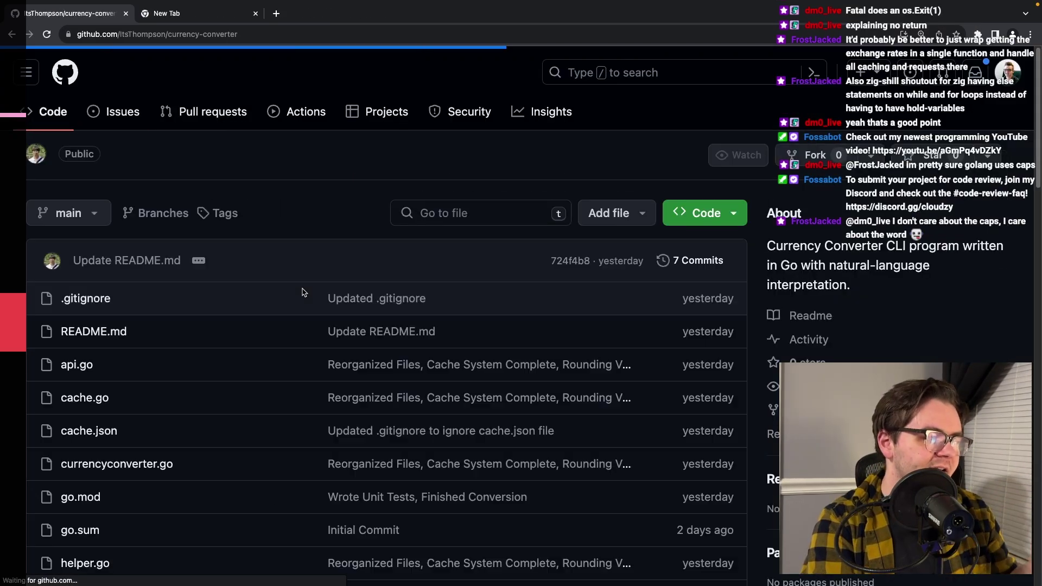
pyautogui.scroll(-2, 302, 290)
pyautogui.scroll(-2, 82, 451)
pyautogui.scroll(-1, 82, 452)
# Open main.go and select the struct definitions and the Latest type name
pyautogui.click(82, 512)
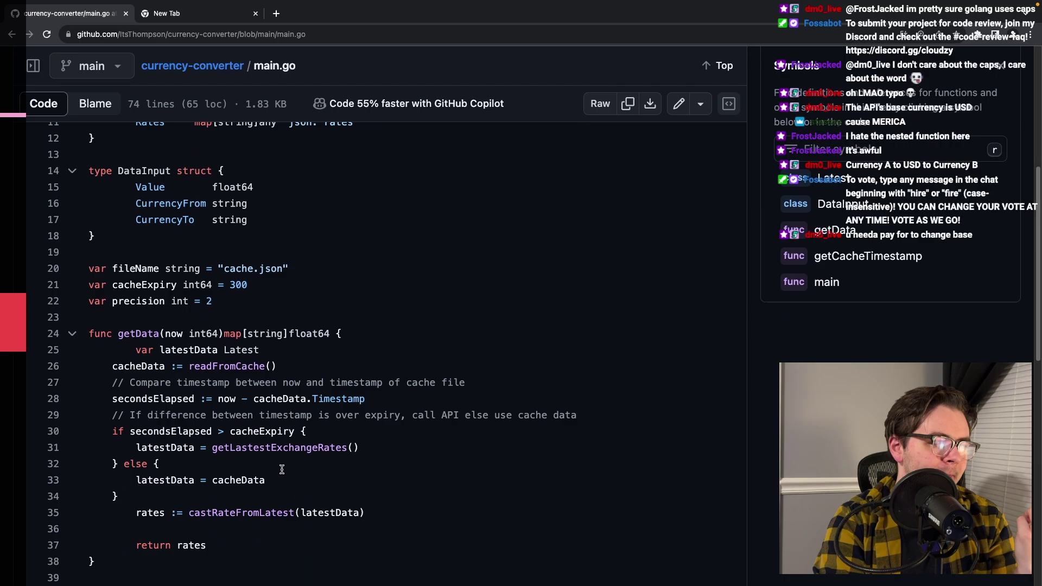
pyautogui.scroll(2, 236, 281)
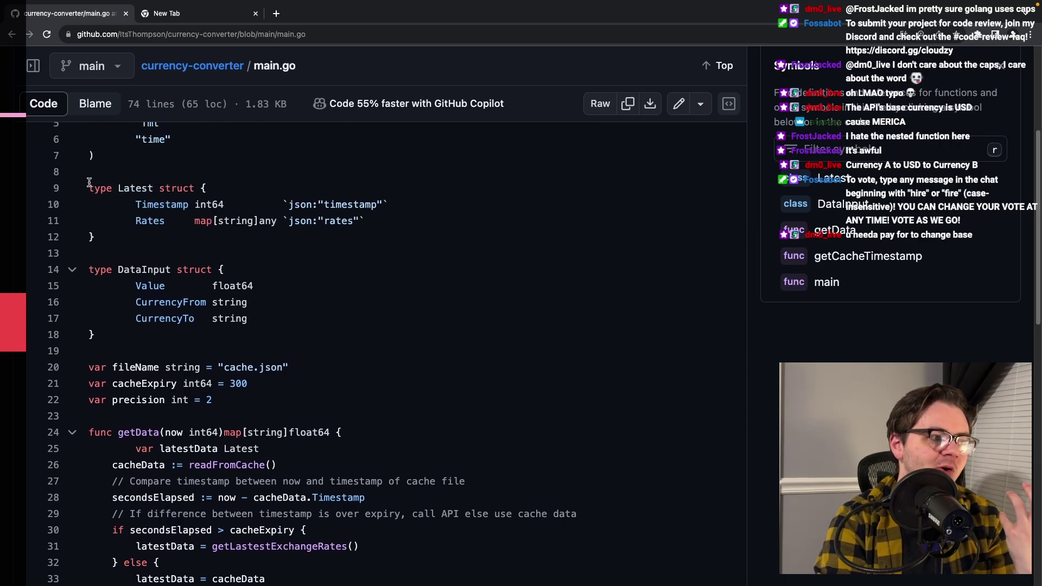
pyautogui.moveTo(89, 182); pyautogui.dragTo(172, 285)
pyautogui.click(216, 346)
pyautogui.scroll(-2, 217, 342)
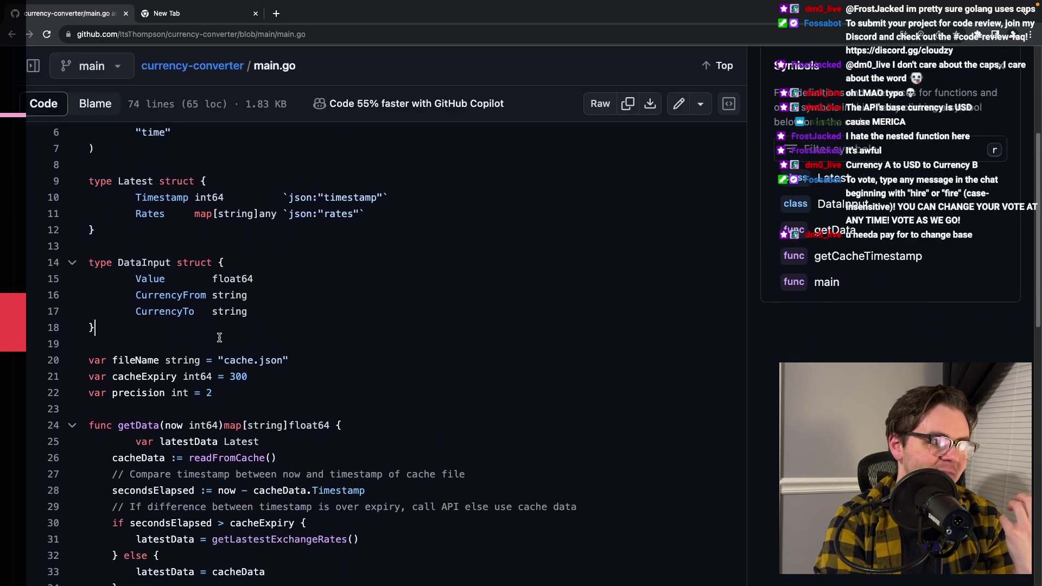
pyautogui.scroll(-1, 217, 342)
pyautogui.scroll(-1, 219, 338)
pyautogui.scroll(-3, 219, 338)
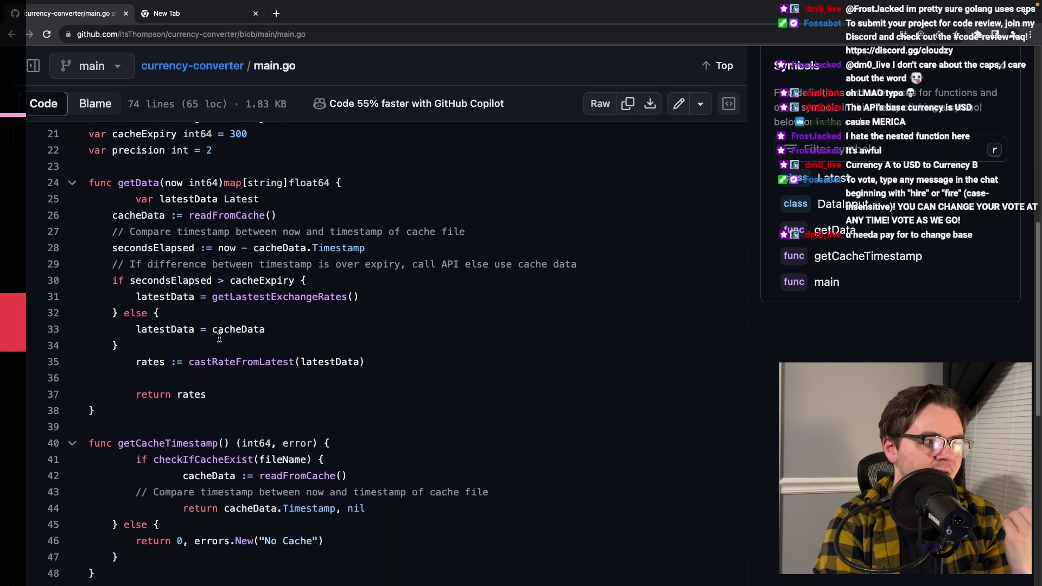
pyautogui.scroll(3, 218, 338)
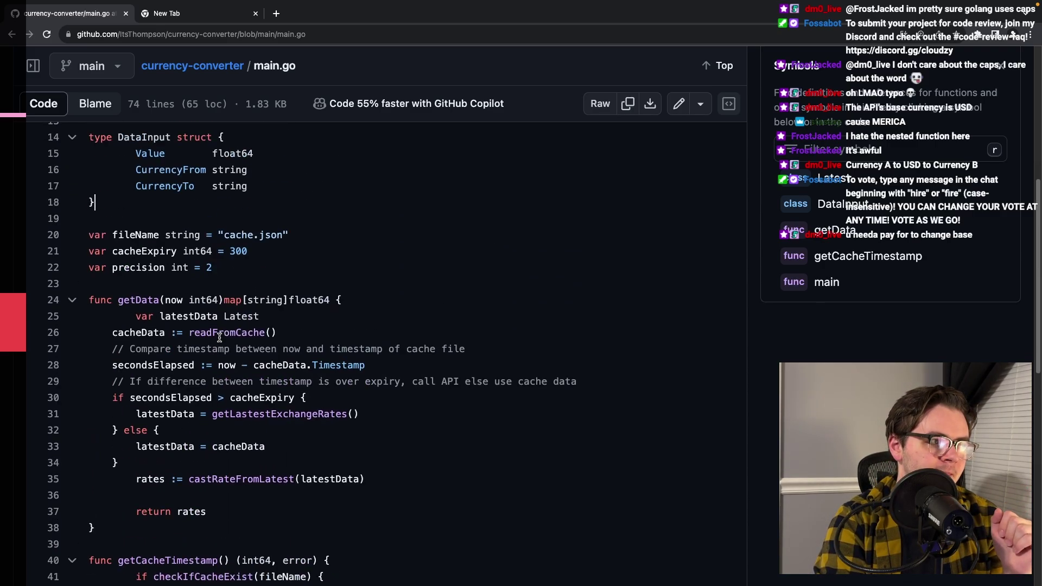
pyautogui.scroll(2, 218, 338)
pyautogui.scroll(4, 219, 338)
pyautogui.scroll(-2, 218, 338)
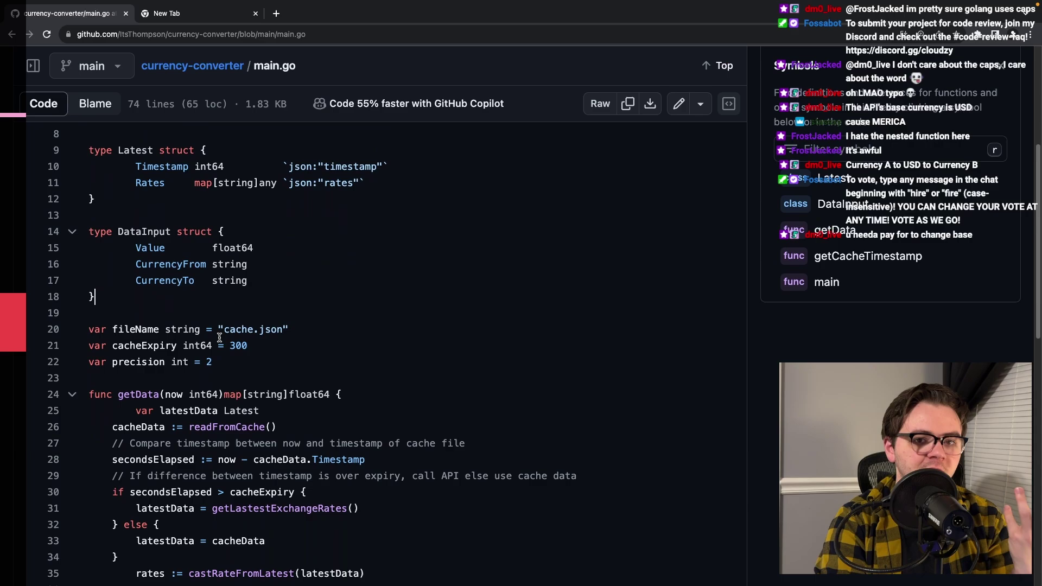
pyautogui.scroll(-1, 219, 338)
pyautogui.scroll(-1, 219, 337)
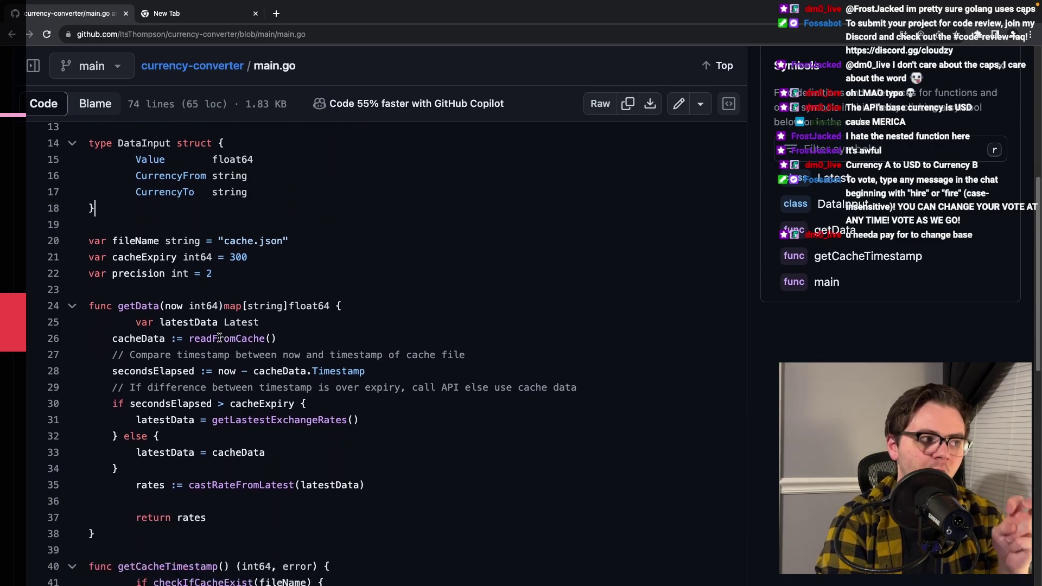
pyautogui.scroll(3, 218, 346)
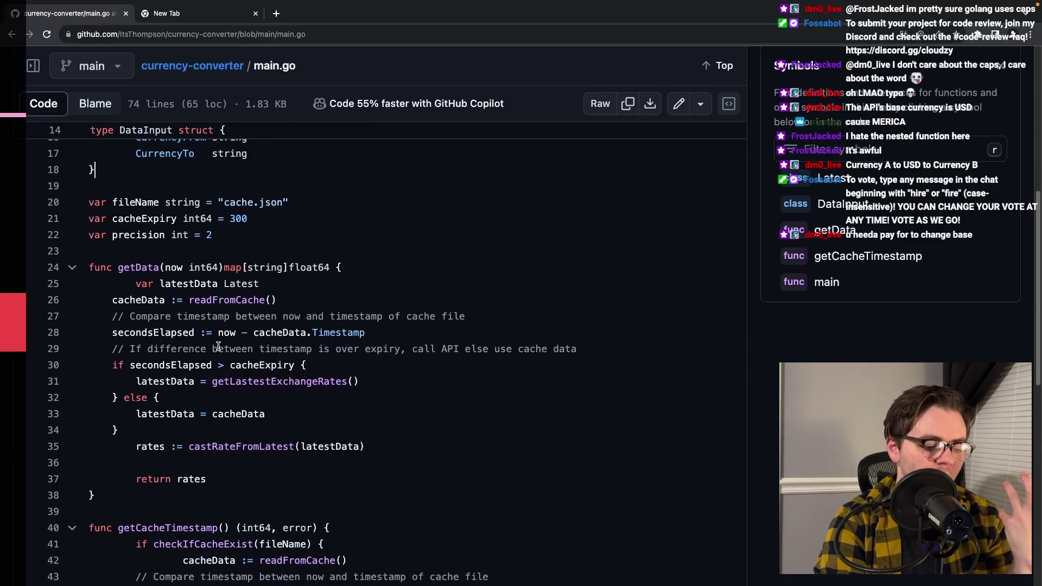
pyautogui.scroll(5, 218, 345)
pyautogui.moveTo(121, 415); pyautogui.dragTo(178, 415)
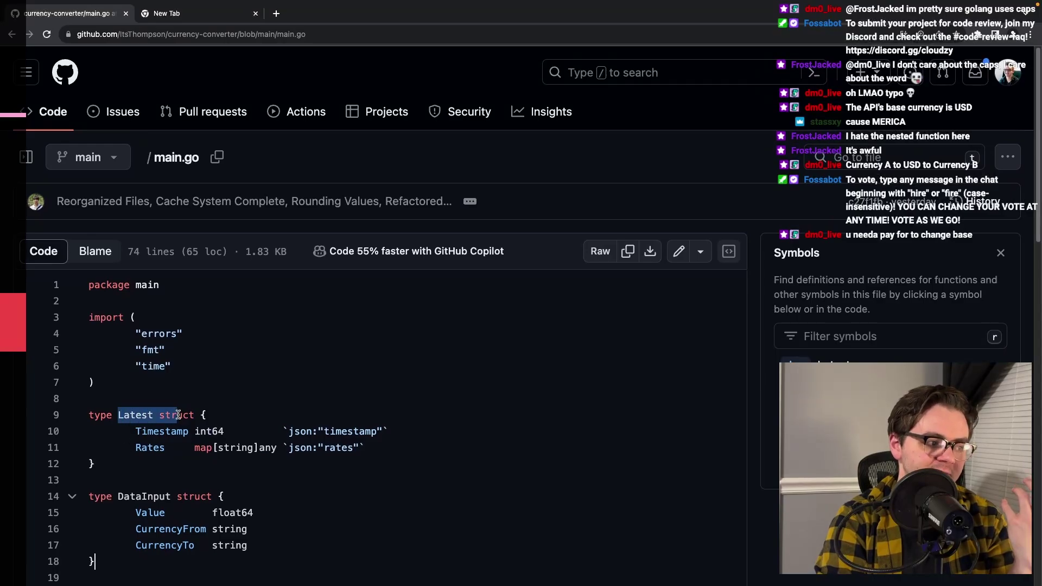
# View references for getCacheTimestamp, the Timestamp field, and nil on line 44
pyautogui.click(399, 413)
pyautogui.scroll(-1, 400, 412)
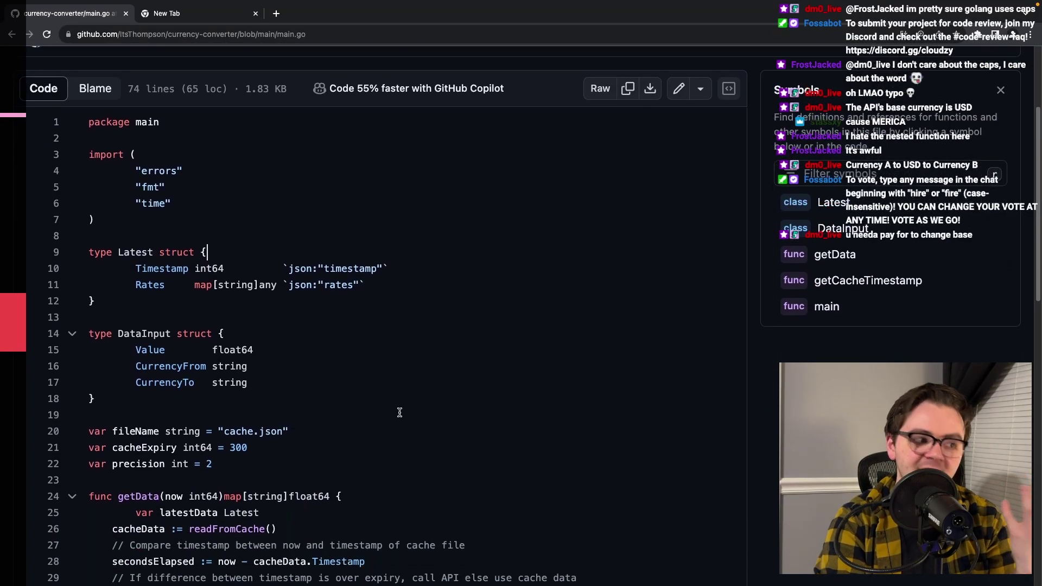
pyautogui.scroll(-5, 336, 444)
pyautogui.scroll(-1, 336, 441)
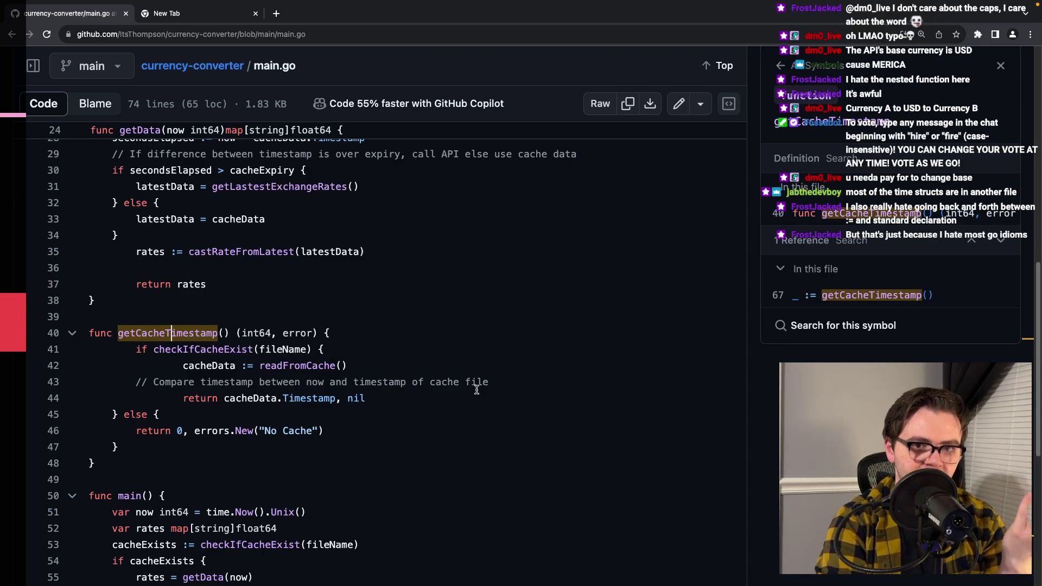
pyautogui.scroll(1, 470, 391)
pyautogui.scroll(2, 471, 390)
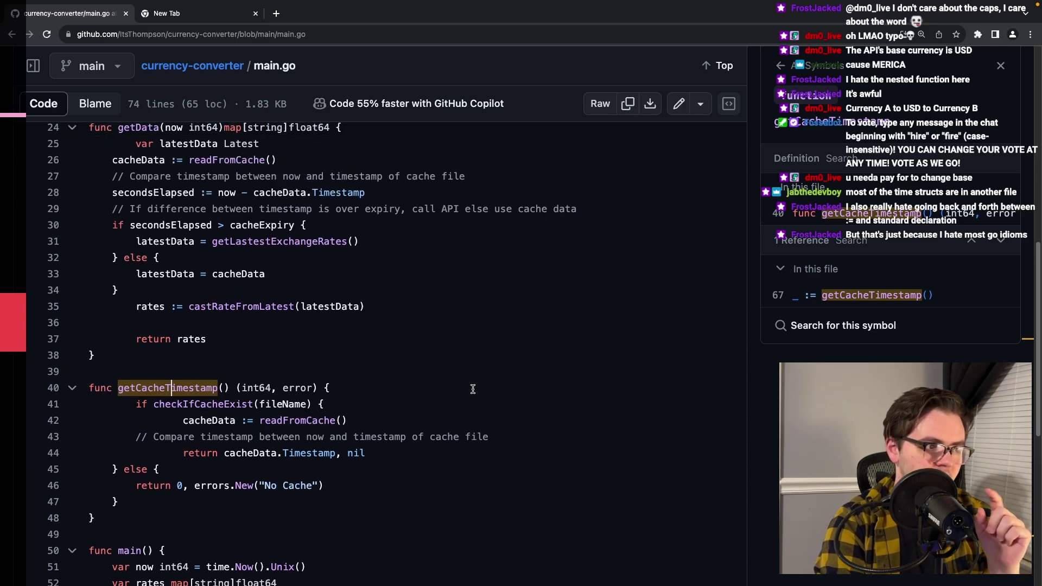
pyautogui.scroll(3, 472, 389)
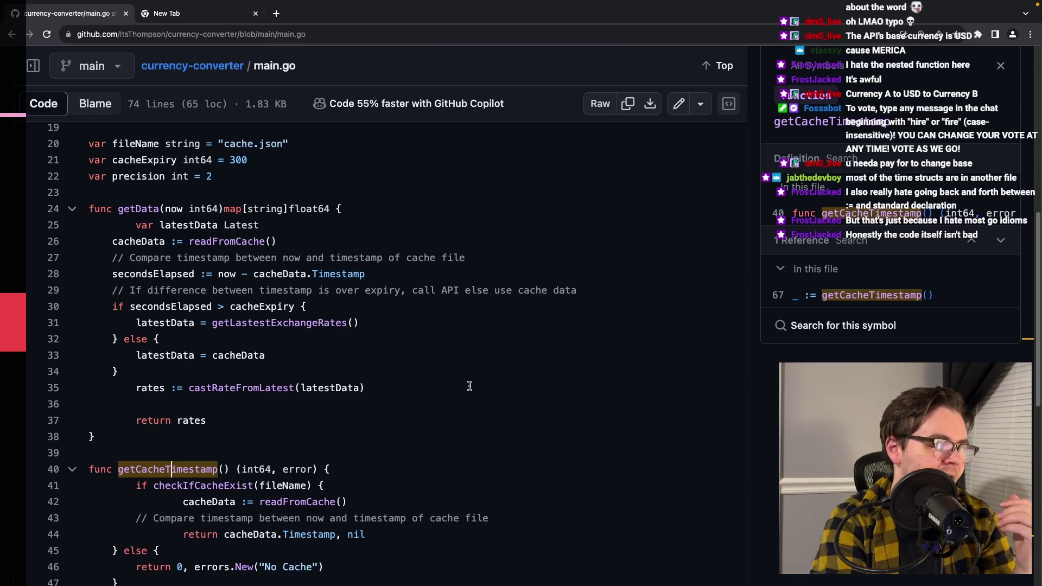
pyautogui.scroll(-4, 488, 407)
pyautogui.click(309, 211)
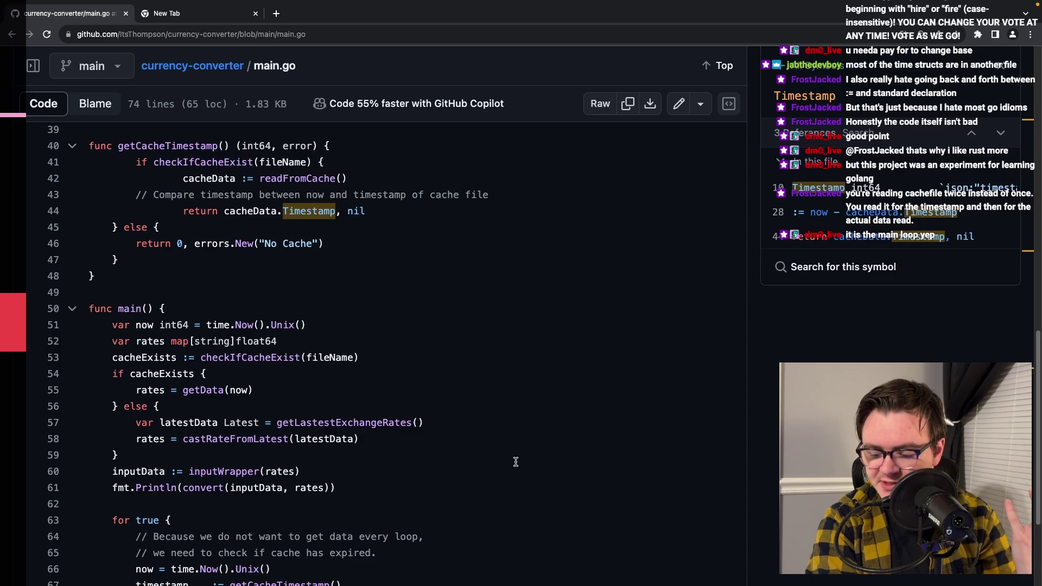
pyautogui.scroll(3, 515, 461)
pyautogui.moveTo(259, 421); pyautogui.dragTo(365, 421)
pyautogui.click(365, 420)
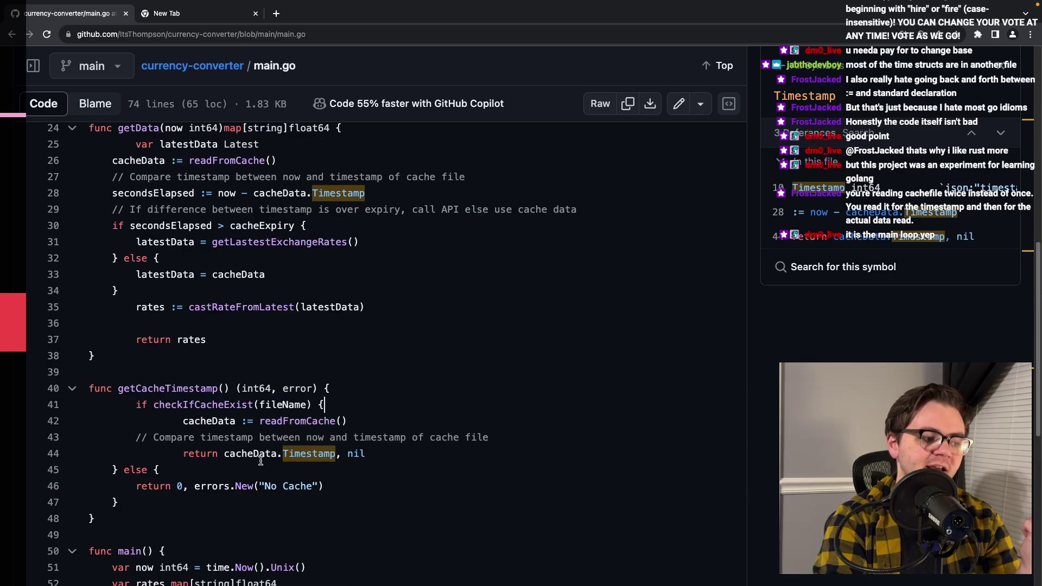
pyautogui.click(358, 453)
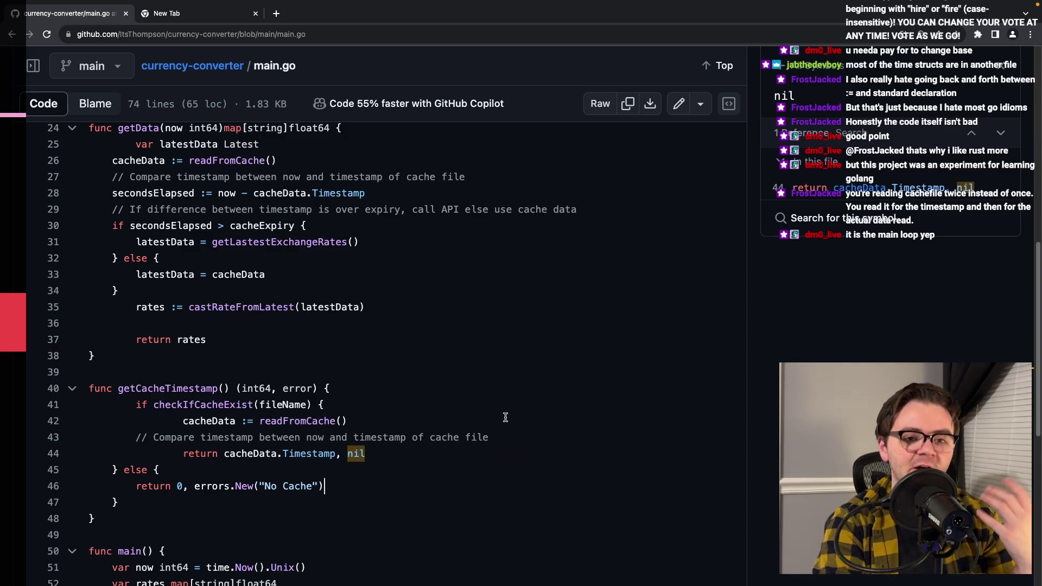
pyautogui.scroll(1, 504, 423)
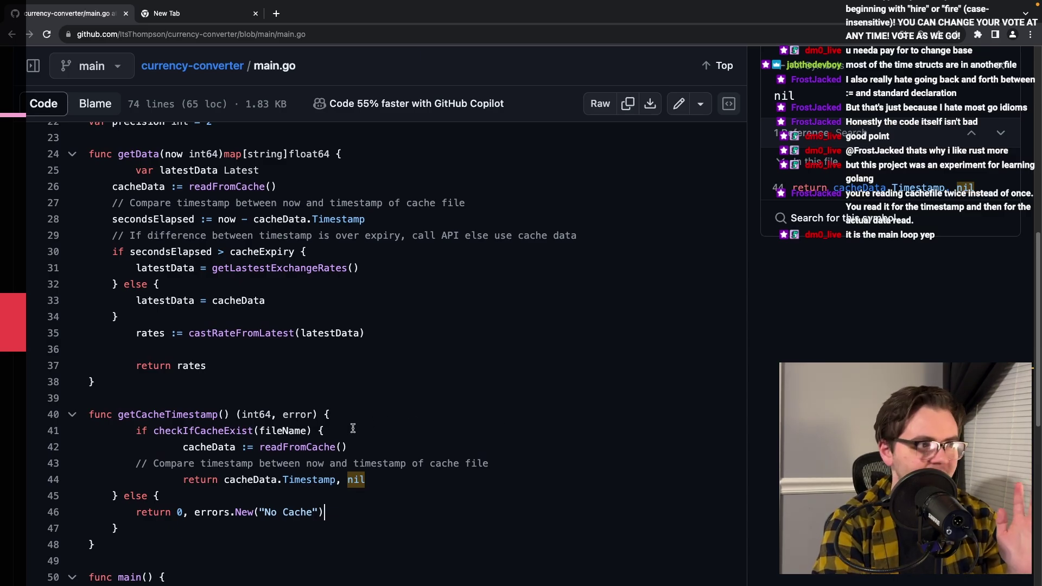
pyautogui.scroll(3, 352, 429)
pyautogui.scroll(3, 353, 428)
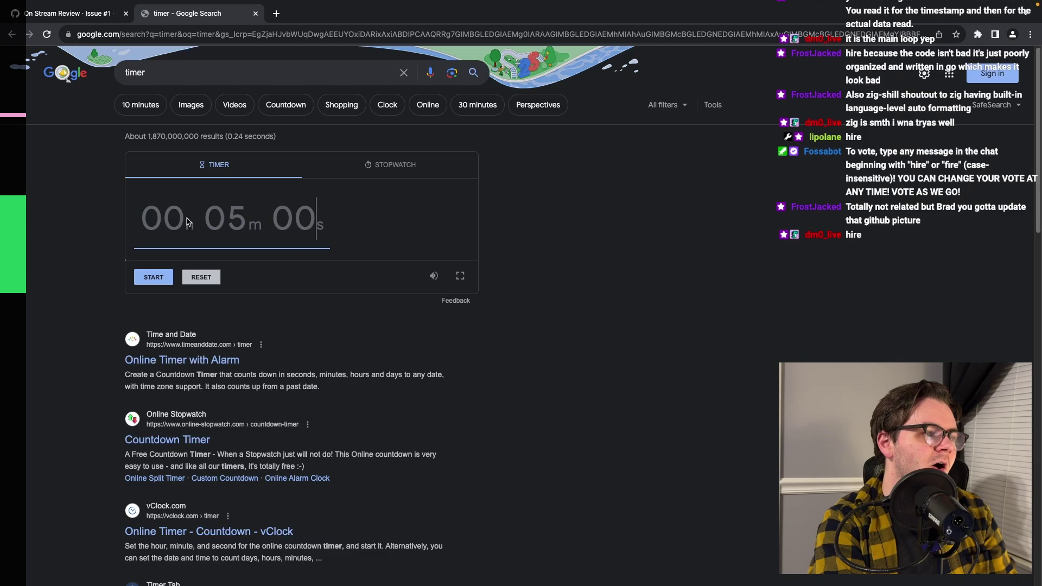
pyautogui.write('200')
# Run the 200 countdown on the Google timer, then reset it to 2 minutes
pyautogui.press('Return')
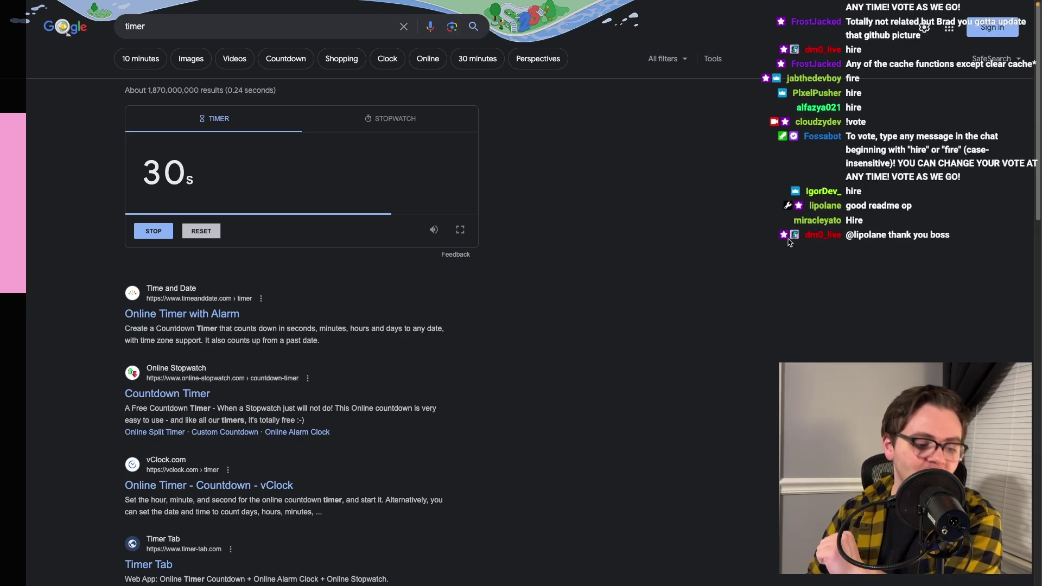
pyautogui.click(206, 233)
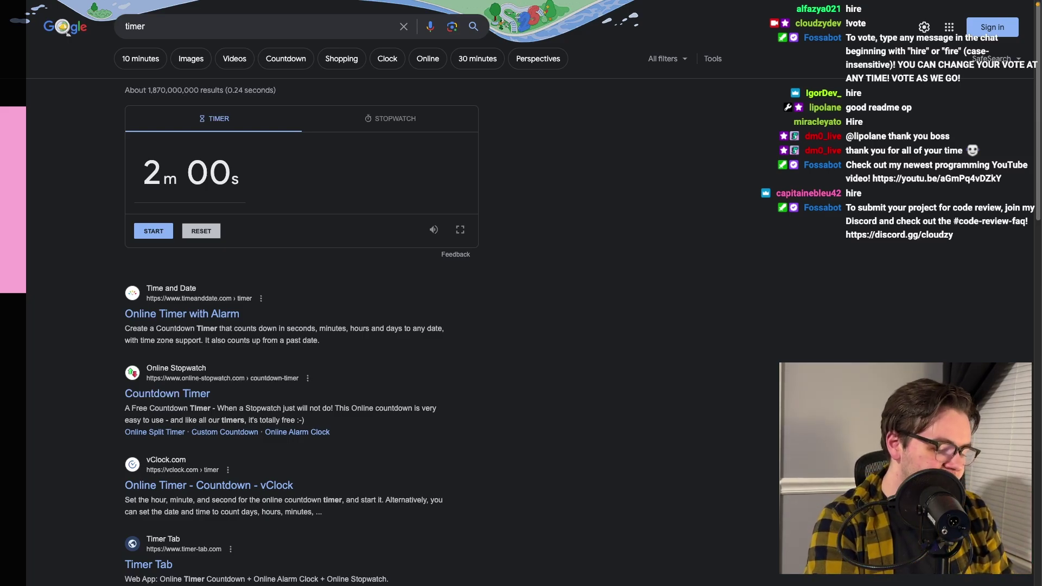
pyautogui.hotkey('ctrl', 'Right')
pyautogui.scroll(-5, 271, 338)
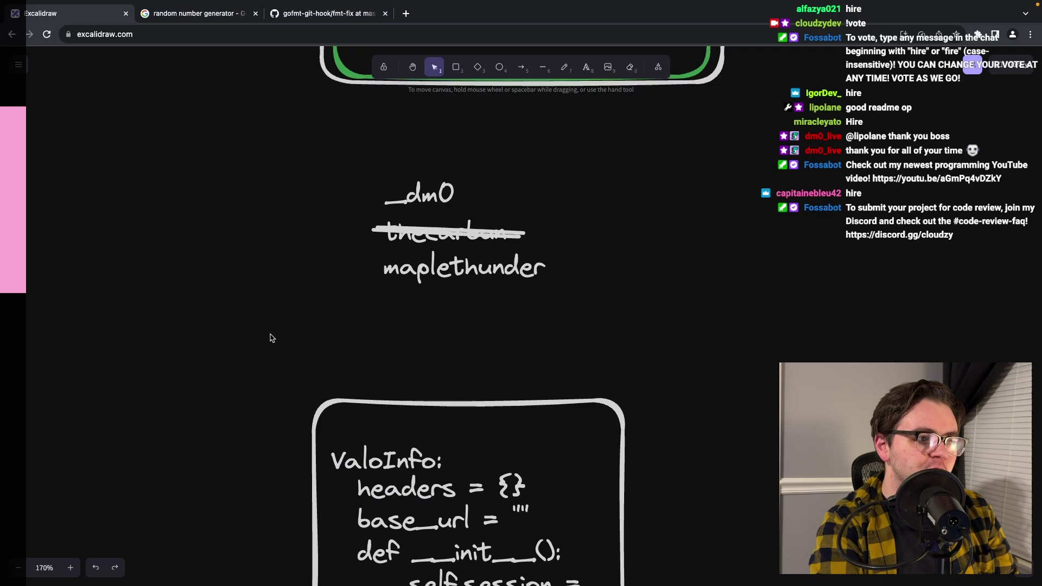
pyautogui.scroll(3, 271, 338)
# Pick the line tool to strike through the first handwritten name
pyautogui.press('l')
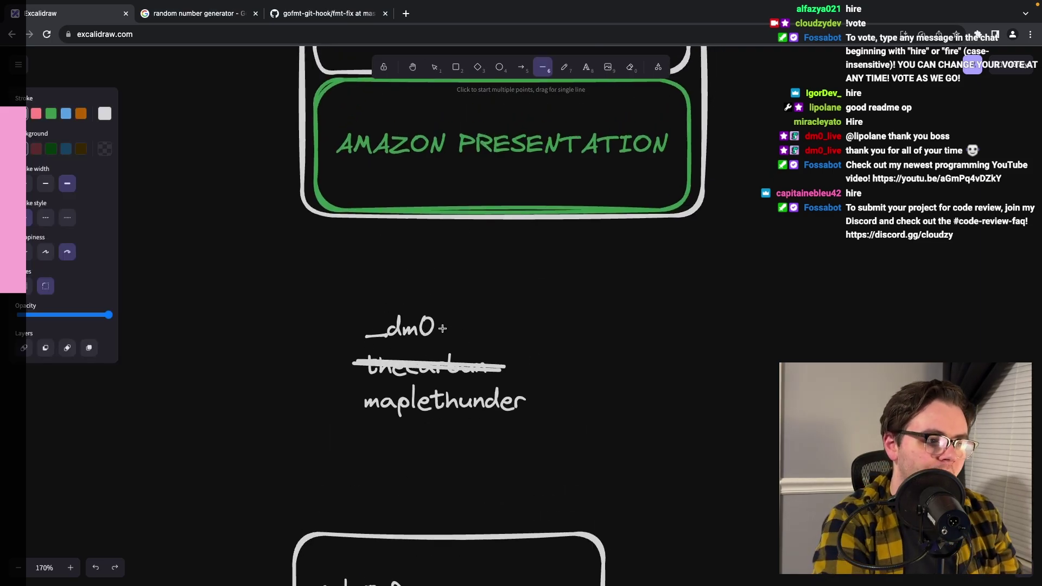
pyautogui.moveTo(356, 340); pyautogui.dragTo(444, 324)
pyautogui.scroll(-2, 478, 392)
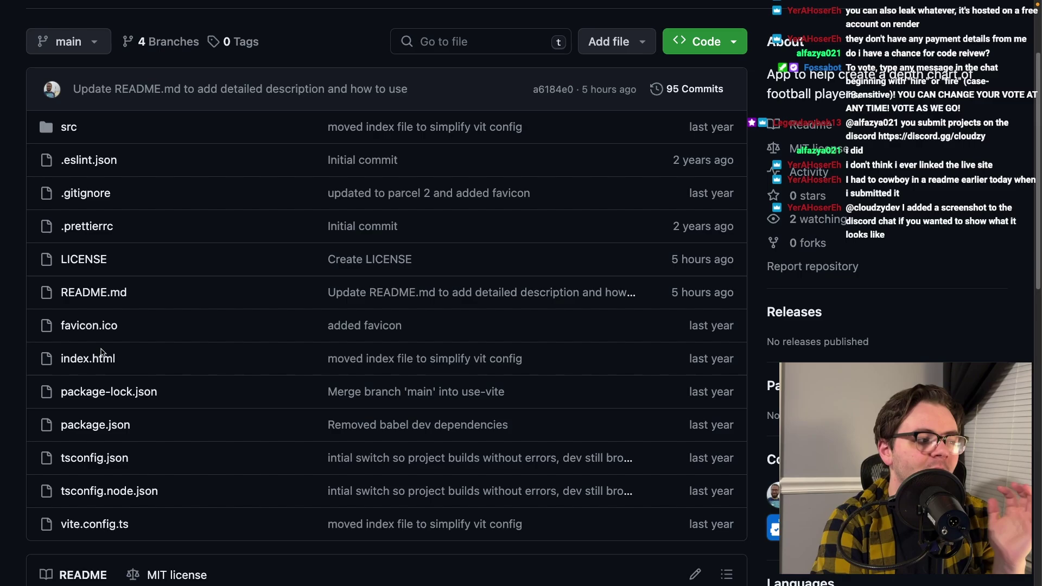
# Open App.tsx from src/components and select styled.main on line 28
pyautogui.hotkey('alt', 'Left')
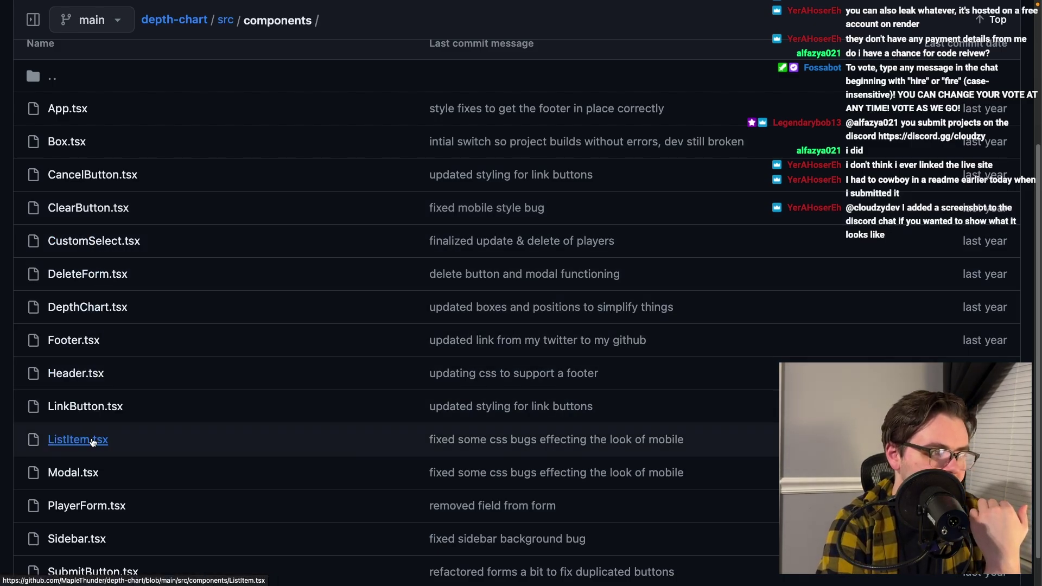
pyautogui.scroll(-1, 85, 513)
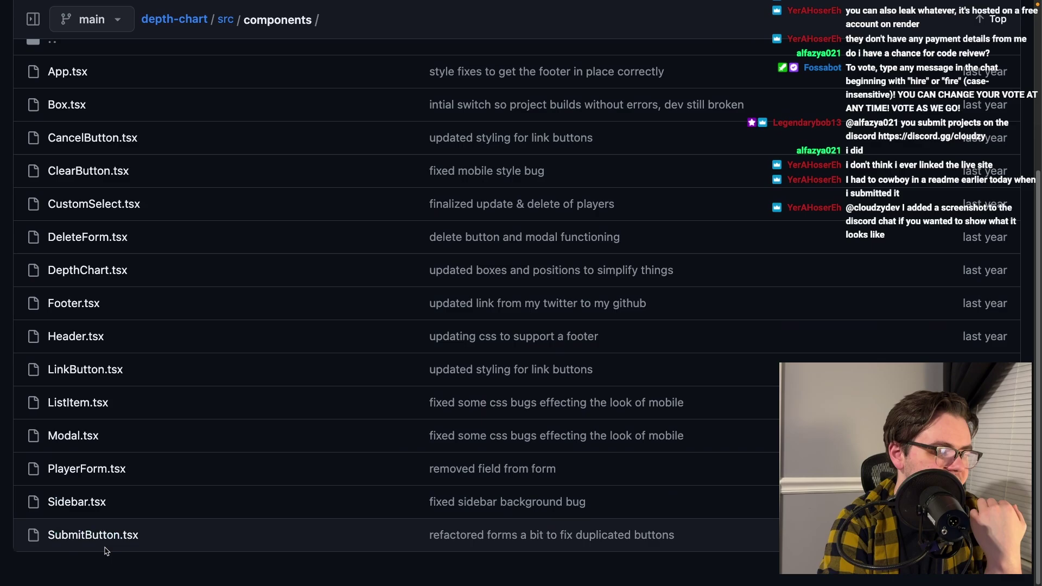
pyautogui.scroll(5, 109, 516)
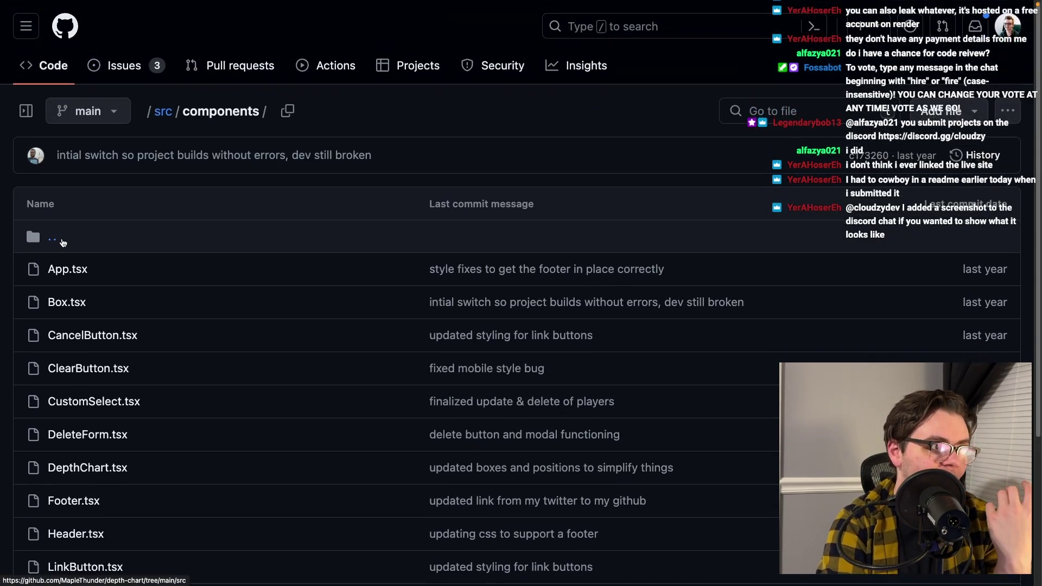
pyautogui.click(65, 269)
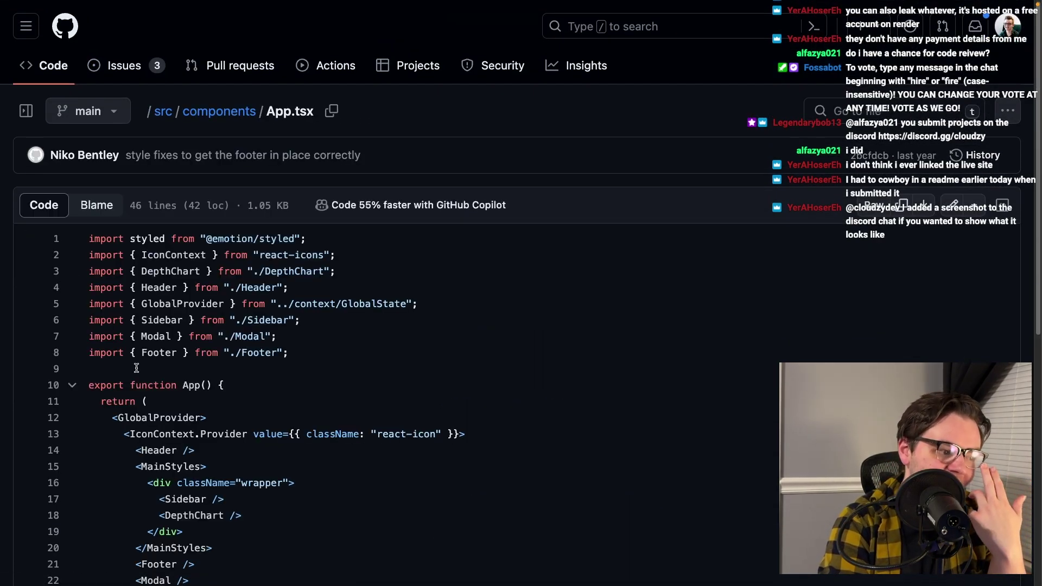
pyautogui.scroll(-3, 137, 368)
pyautogui.scroll(-2, 136, 368)
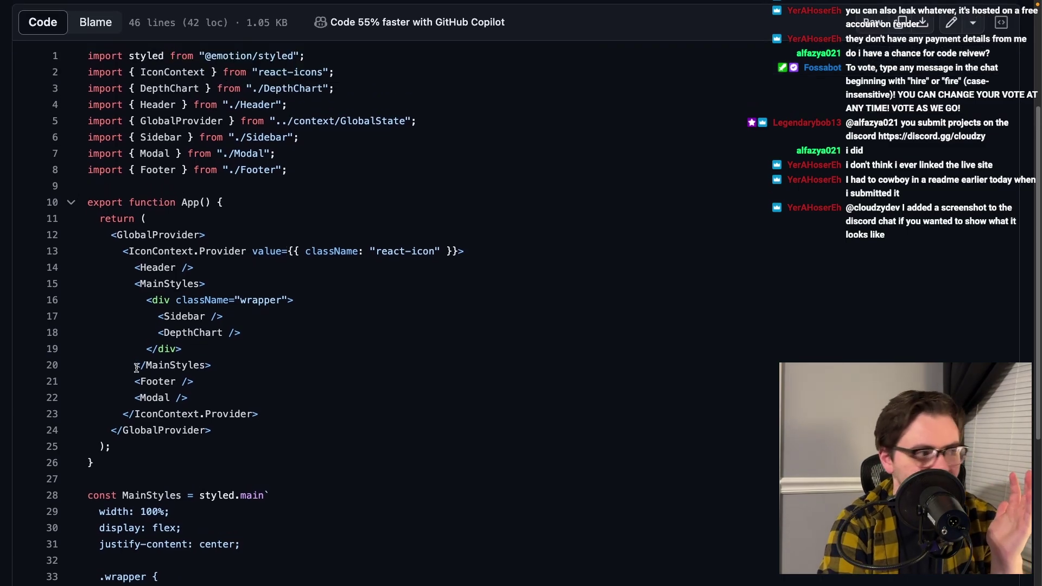
pyautogui.scroll(1, 137, 369)
pyautogui.scroll(-2, 137, 368)
pyautogui.scroll(-3, 204, 244)
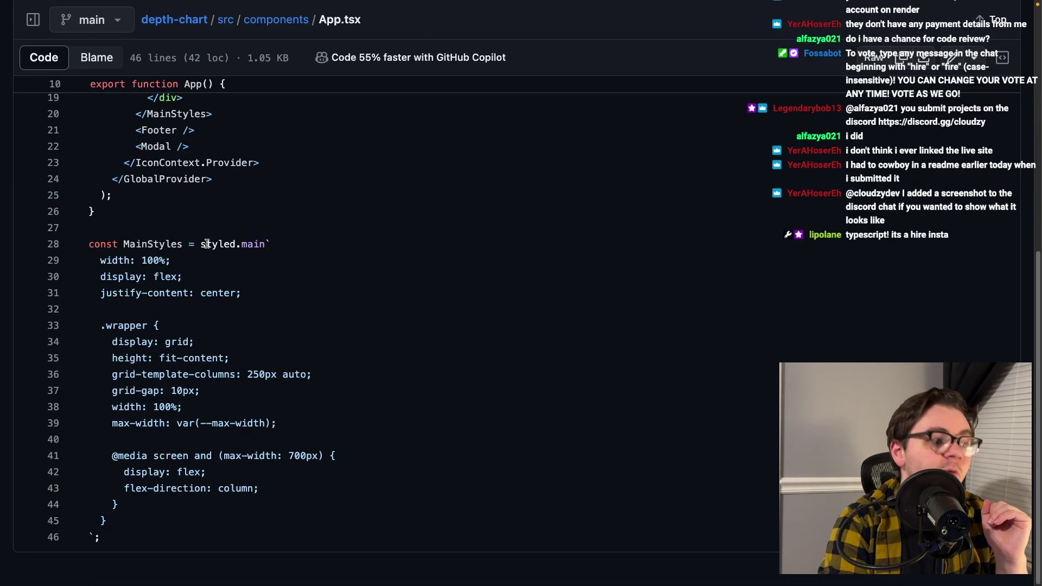
pyautogui.moveTo(201, 243); pyautogui.dragTo(315, 249)
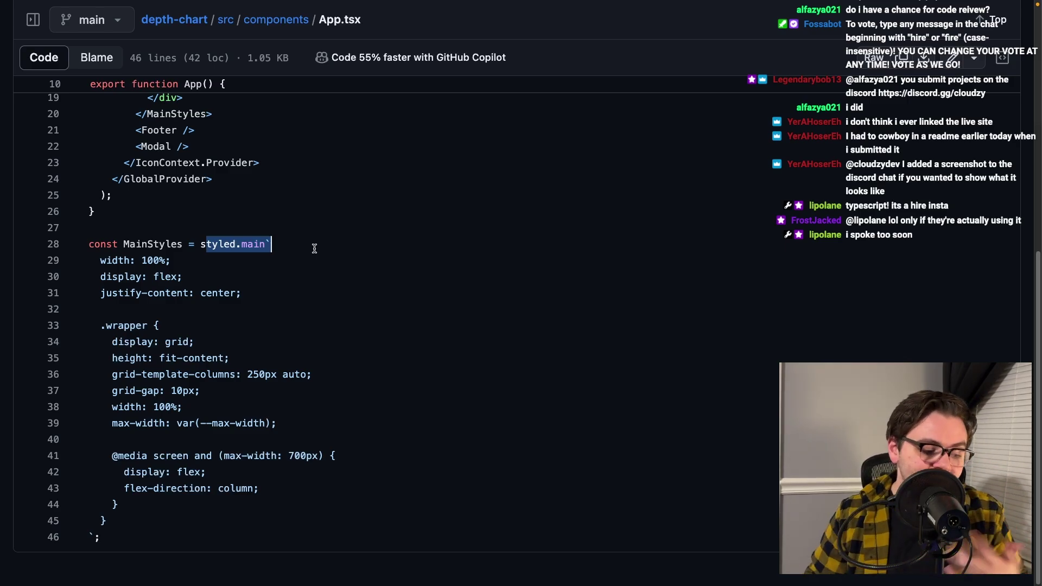
# Open src/store/types.ts to view the Player, Position and OptionPayload types
pyautogui.hotkey('alt', 'Left')
pyautogui.hotkey('alt', 'Left')
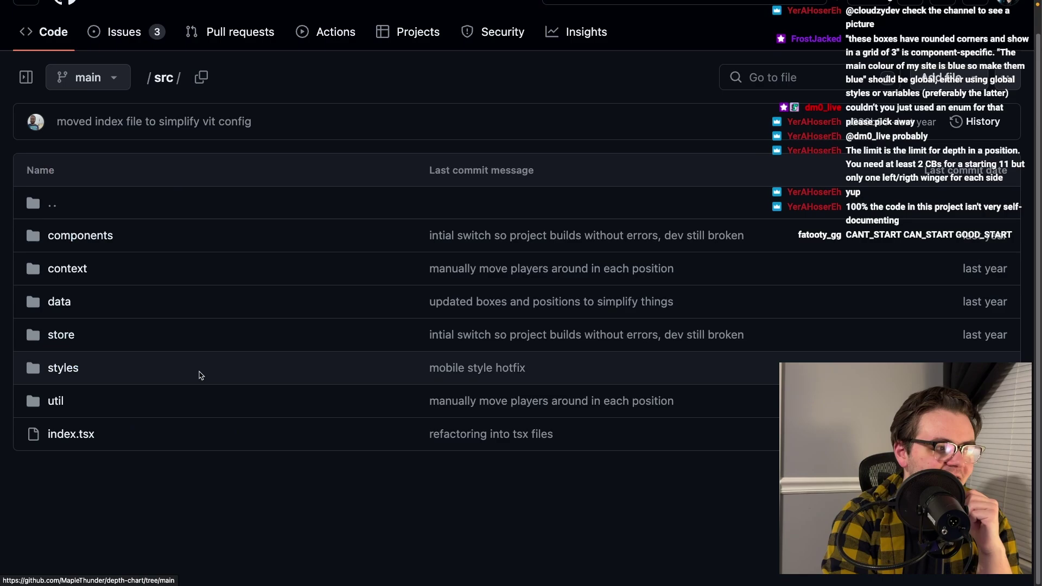
pyautogui.click(60, 335)
pyautogui.click(75, 236)
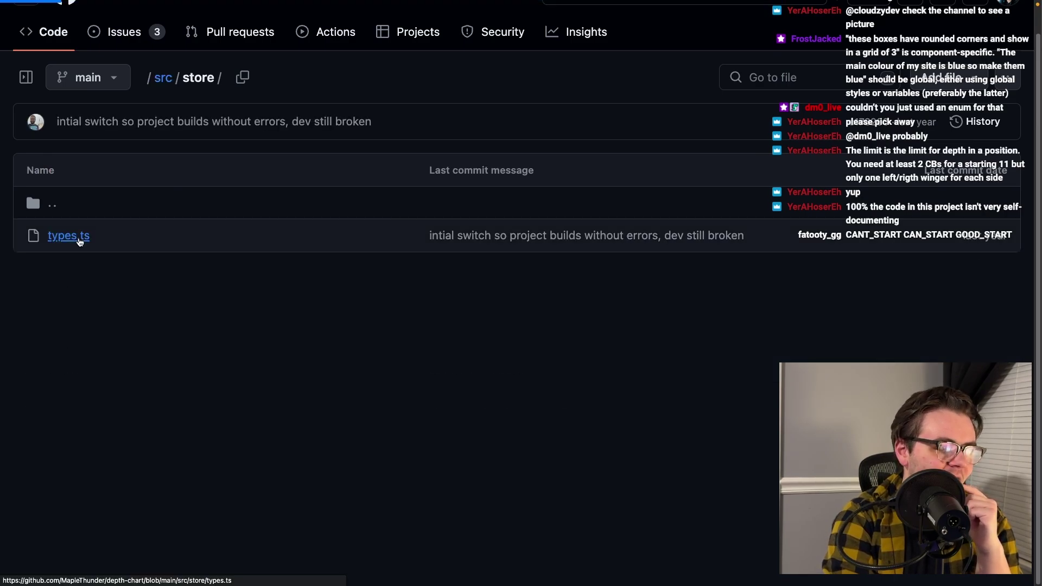
pyautogui.scroll(-3, 164, 381)
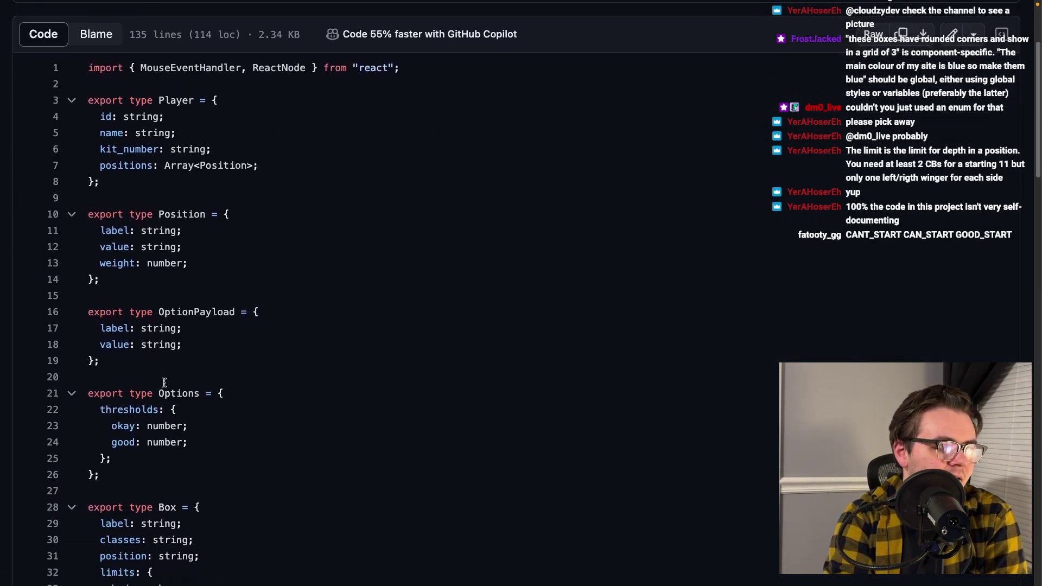
pyautogui.scroll(2, 164, 381)
pyautogui.scroll(-2, 165, 379)
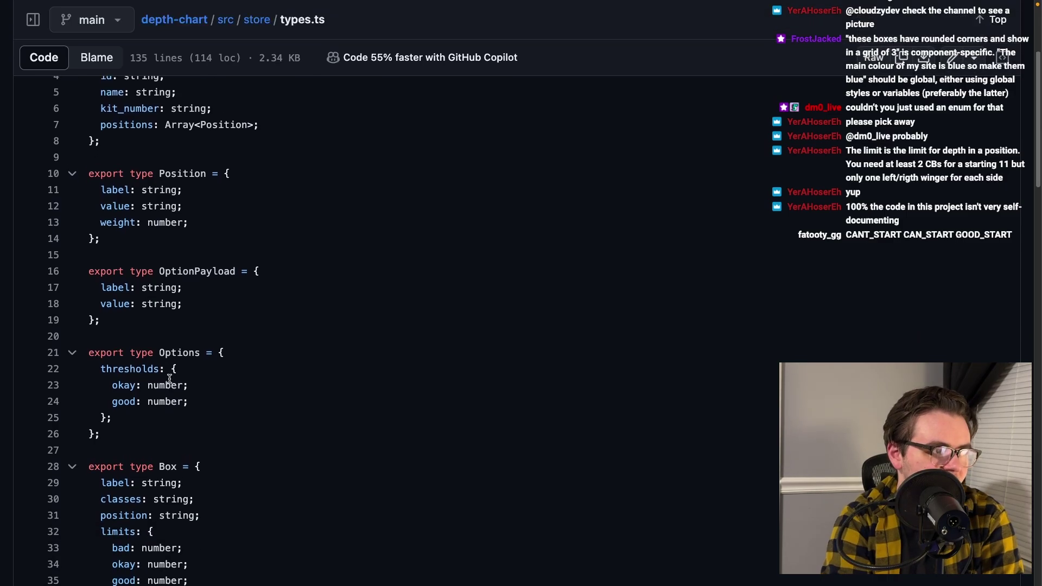
pyautogui.scroll(-10, 169, 378)
pyautogui.scroll(-1, 169, 378)
pyautogui.scroll(-2, 168, 378)
pyautogui.scroll(-1, 168, 379)
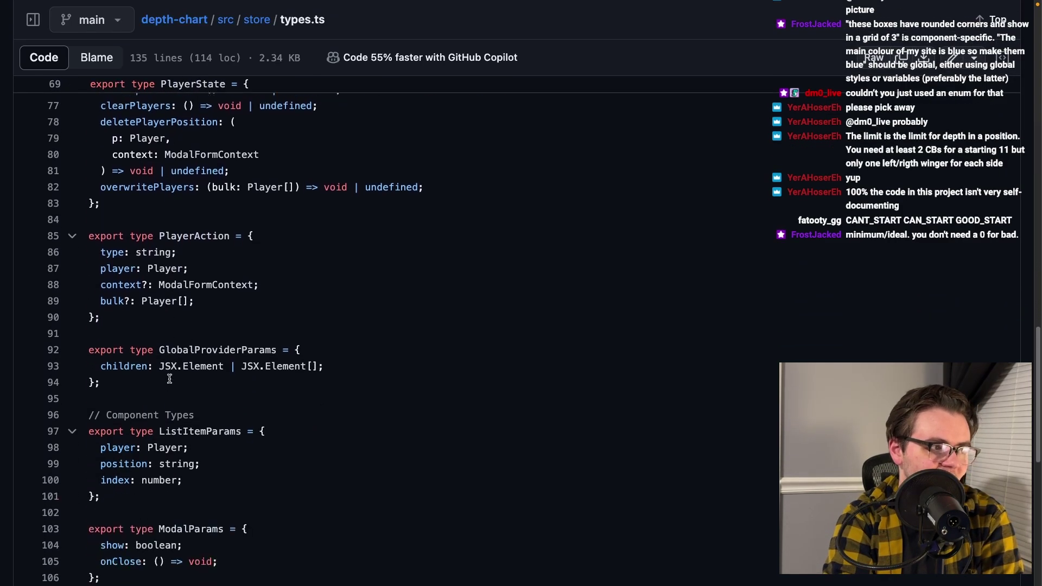
pyautogui.scroll(-8, 222, 472)
pyautogui.scroll(3, 222, 472)
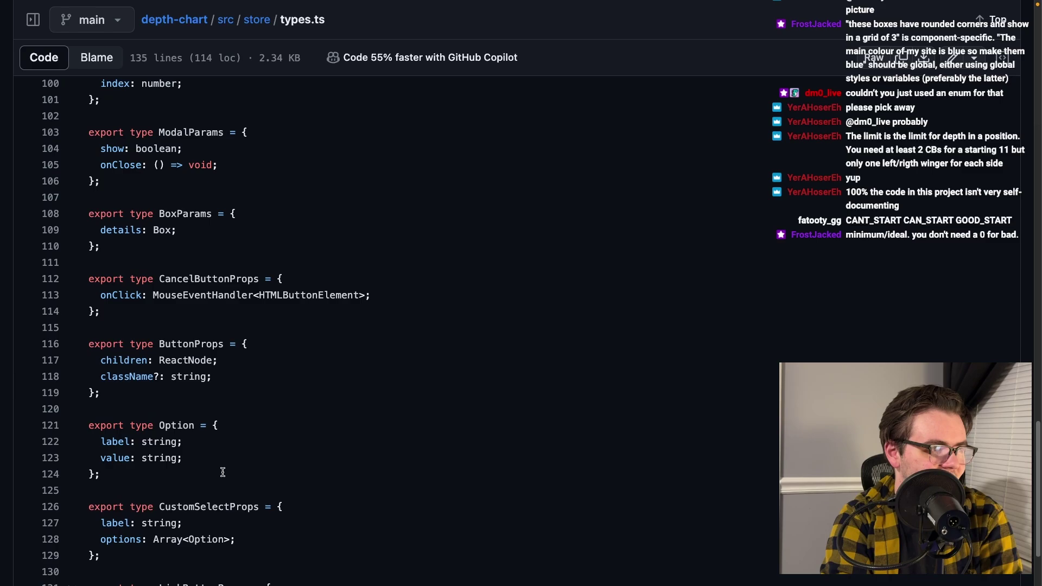
pyautogui.scroll(-3, 221, 472)
pyautogui.scroll(5, 222, 472)
pyautogui.scroll(20, 218, 469)
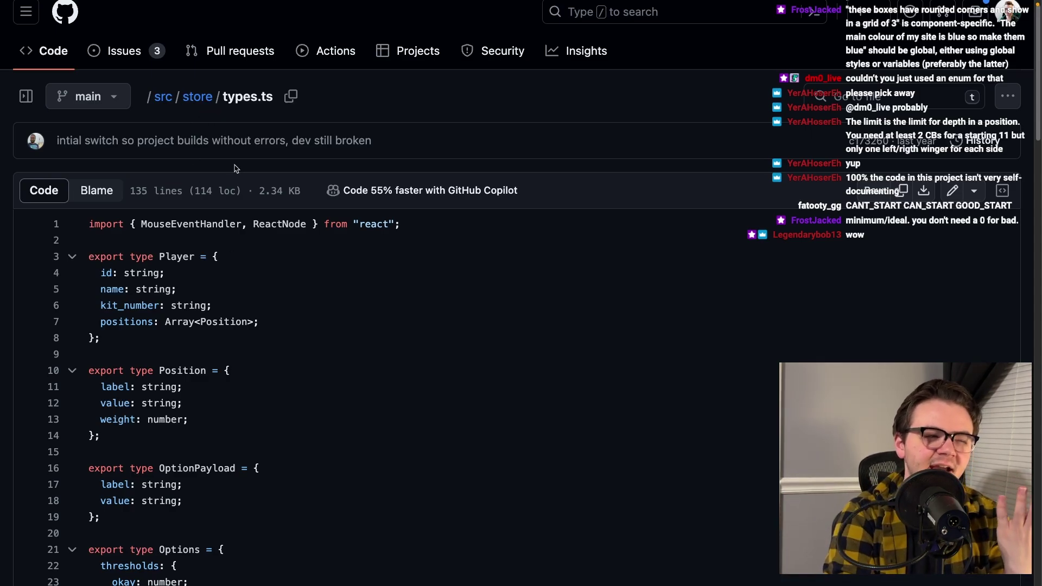
# Draw a large rectangle with a centred TYPE OF CODE title above it
pyautogui.press('r')
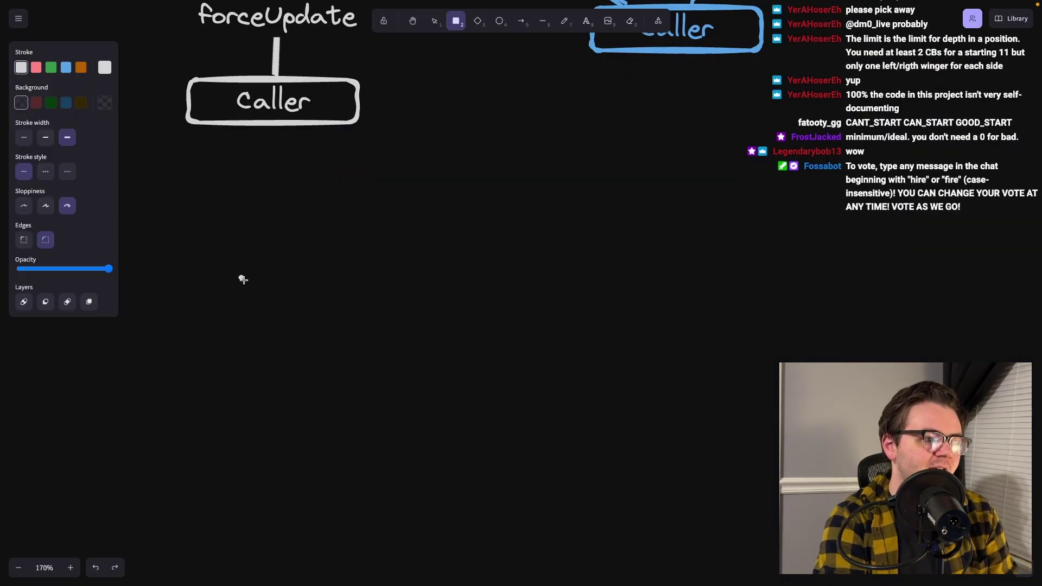
pyautogui.moveTo(236, 275); pyautogui.dragTo(537, 472)
pyautogui.moveTo(474, 431); pyautogui.dragTo(442, 410)
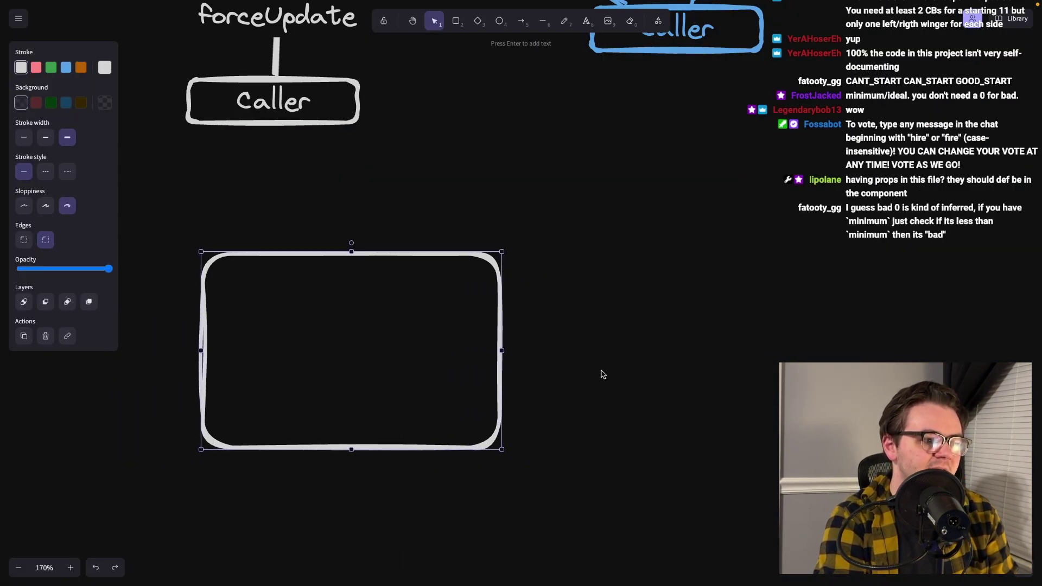
pyautogui.press('t')
pyautogui.click(228, 220)
pyautogui.write('TYPE OF CODE')
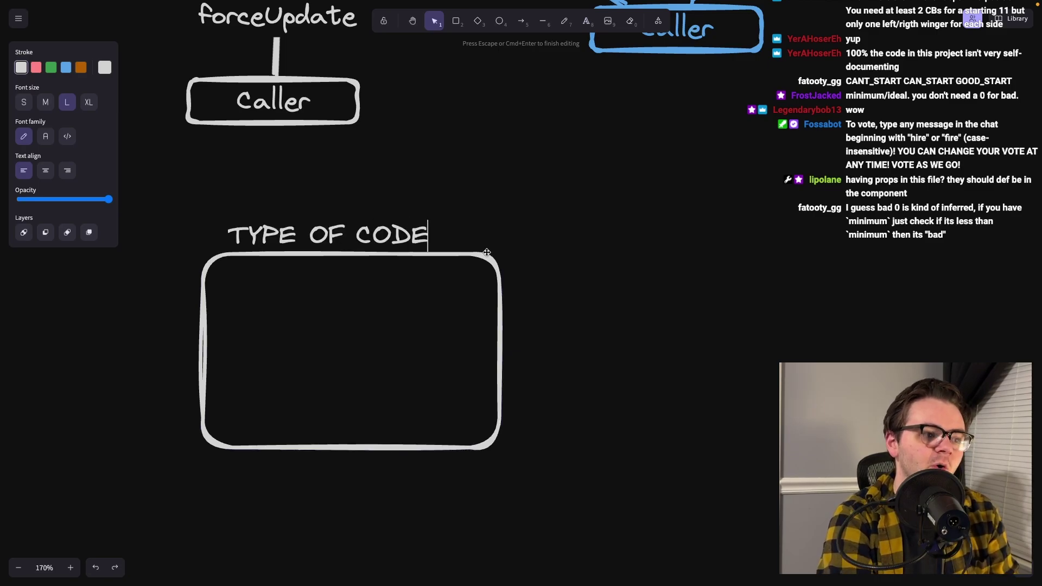
pyautogui.press('Escape')
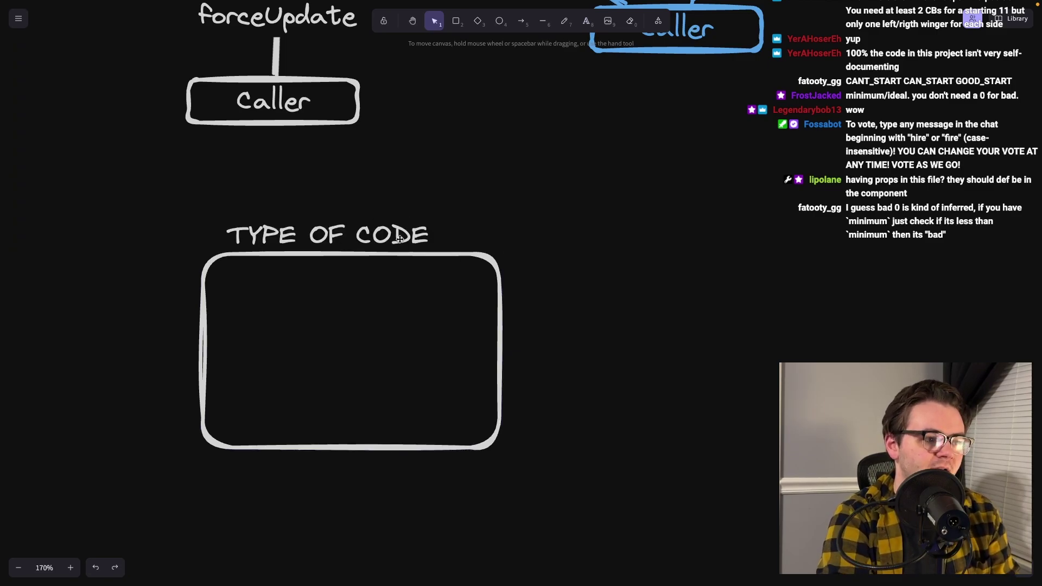
pyautogui.moveTo(397, 239); pyautogui.dragTo(424, 235)
pyautogui.click(337, 298)
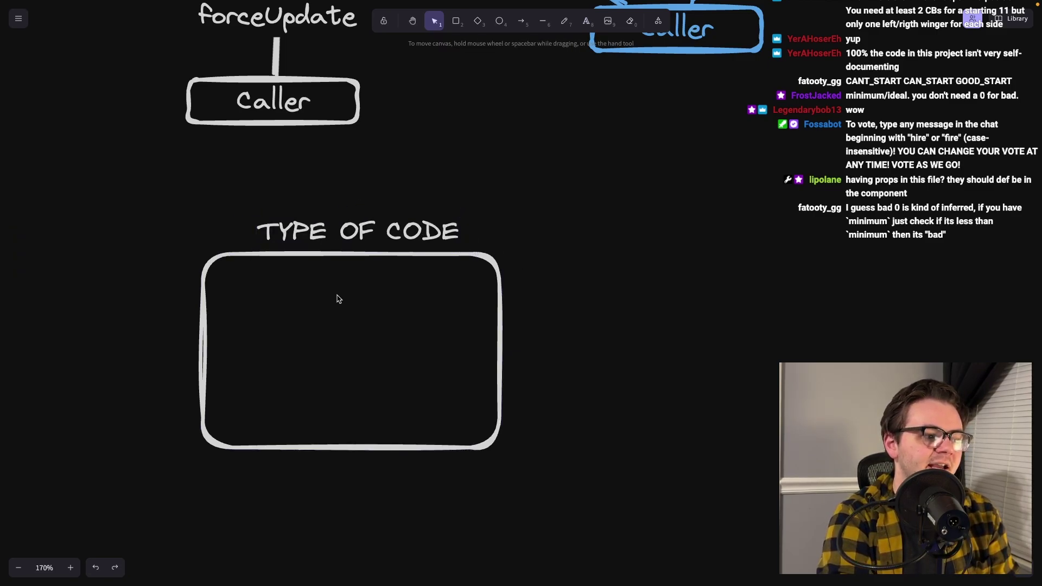
pyautogui.keyDown('ctrl'); pyautogui.scroll(2, 298, 290); pyautogui.keyUp('ctrl')
pyautogui.keyDown('ctrl'); pyautogui.scroll(3, 298, 290); pyautogui.keyUp('ctrl')
# Add a small box labelled 'types' inside the large rectangle
pyautogui.press('r')
pyautogui.moveTo(178, 261); pyautogui.dragTo(313, 364)
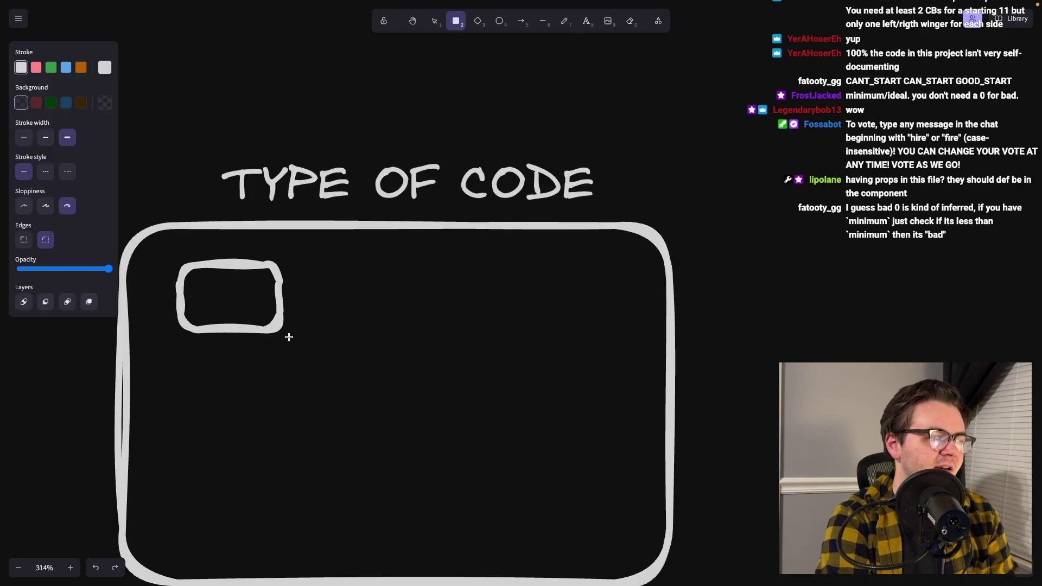
pyautogui.press('Return')
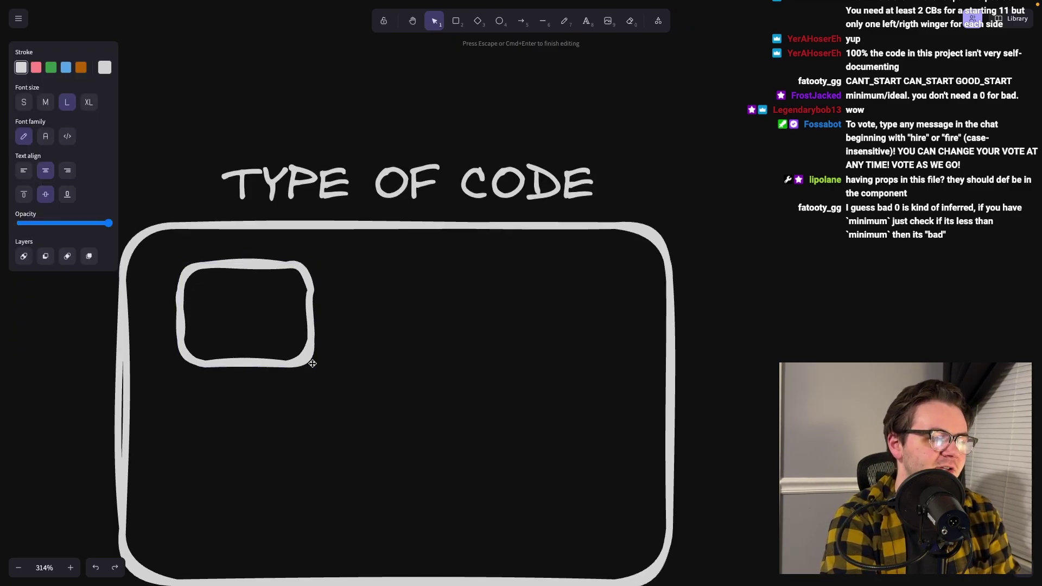
pyautogui.write('t')
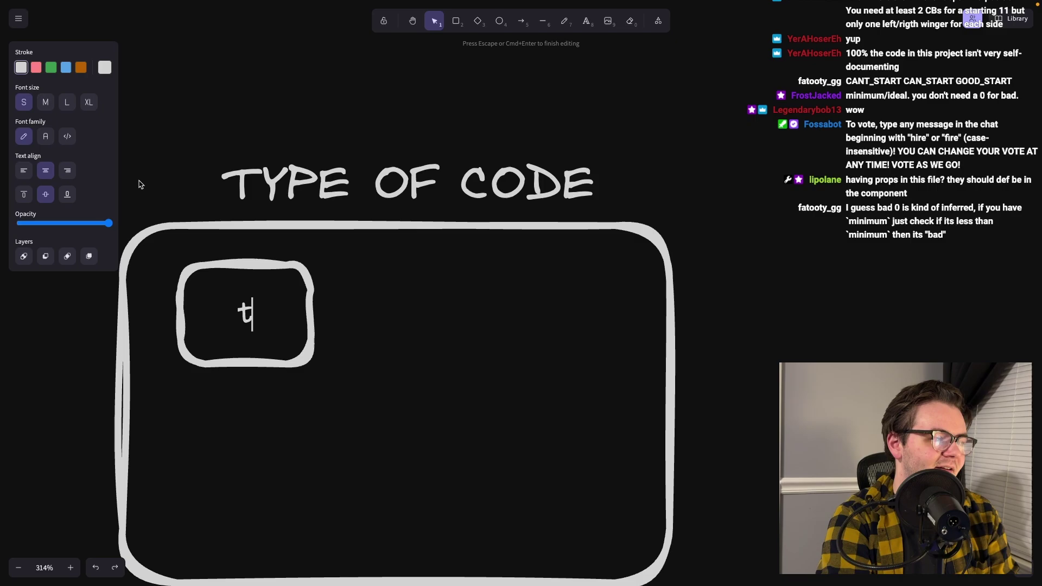
pyautogui.write('ypes')
pyautogui.click(313, 290)
pyautogui.moveTo(313, 290); pyautogui.dragTo(299, 291)
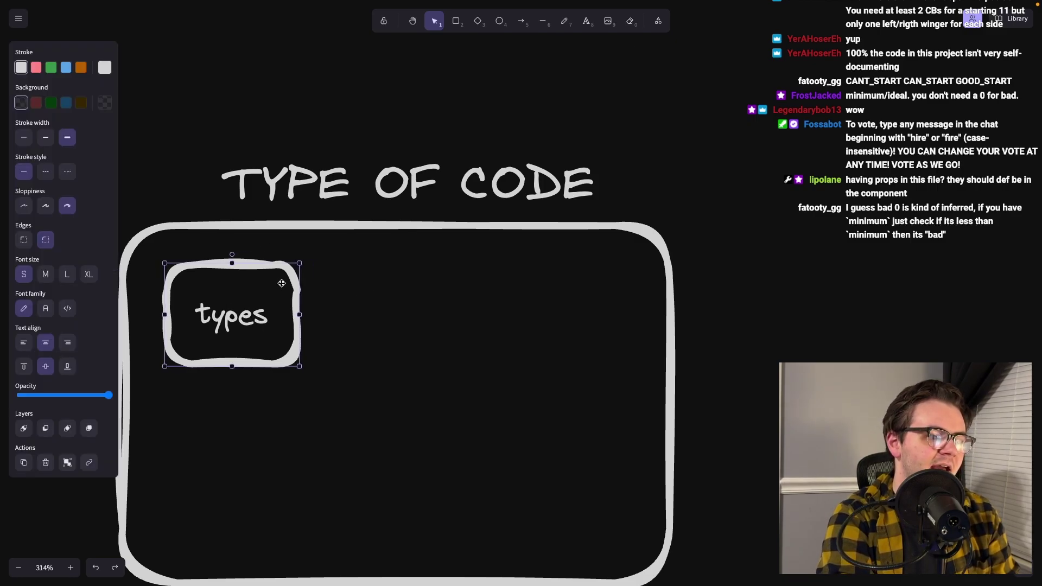
# Duplicate the box beside it as 'util fcns' and add a '...' text
pyautogui.click(397, 303)
pyautogui.moveTo(232, 318)
pyautogui.mouseDown()
pyautogui.moveTo(408, 323)
pyautogui.moveTo(385, 323)
pyautogui.mouseUp()
pyautogui.doubleClick(385, 321)
pyautogui.write('util')
pyautogui.click(529, 337)
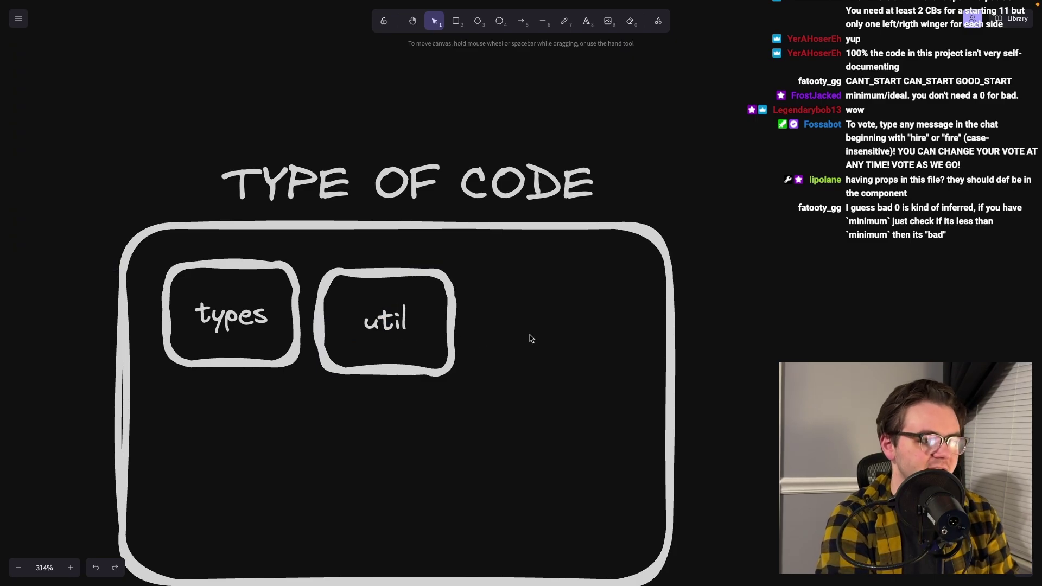
pyautogui.click(395, 325)
pyautogui.doubleClick(402, 324)
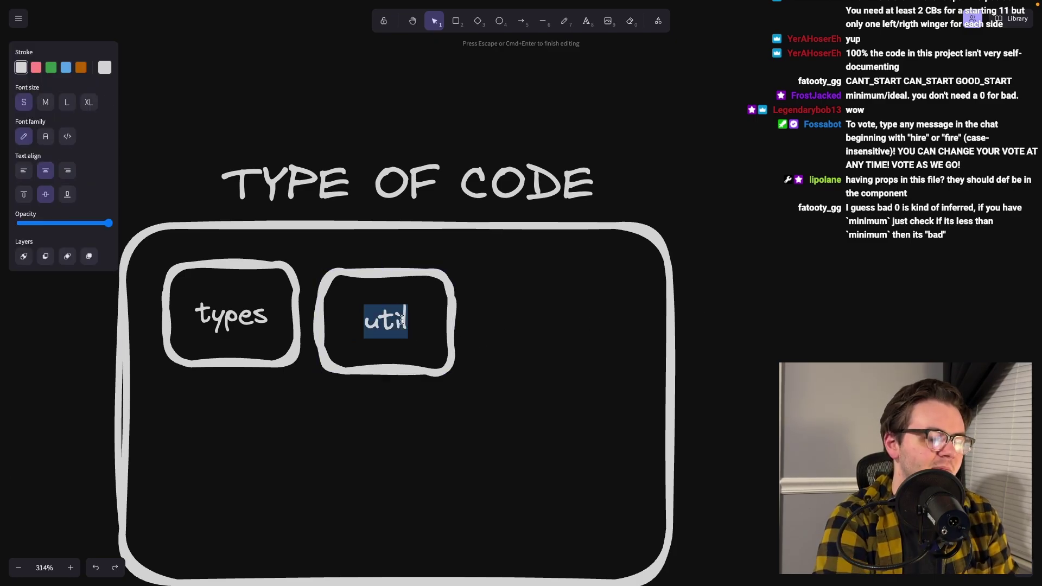
pyautogui.press('Right')
pyautogui.write('fcns')
pyautogui.click(627, 364)
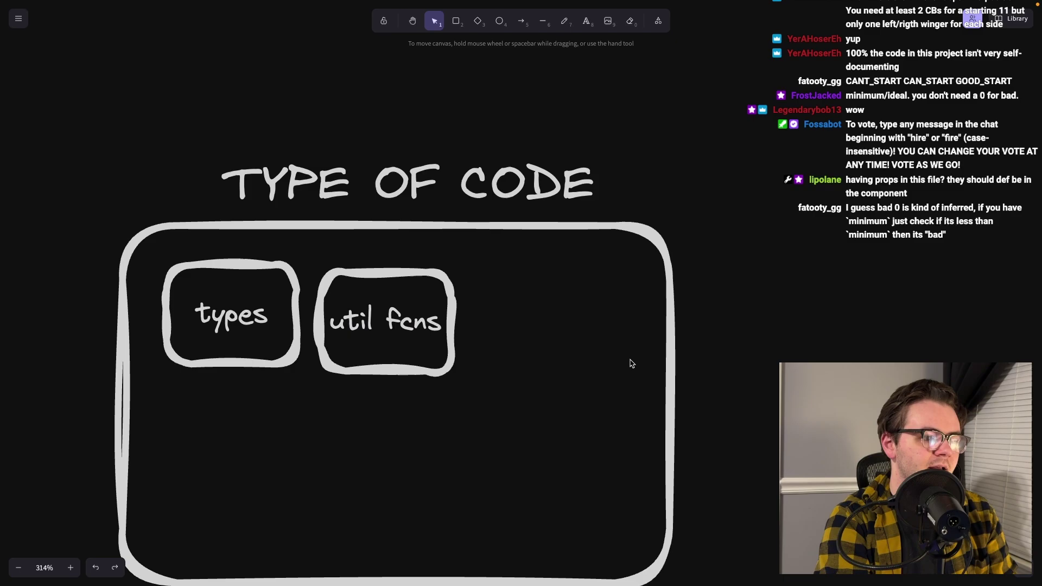
pyautogui.click(394, 321)
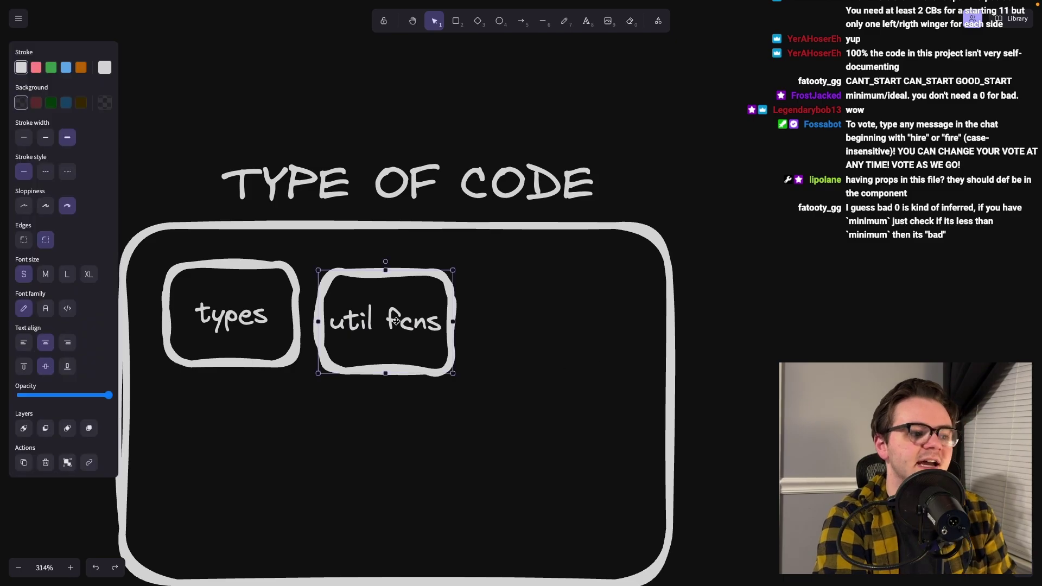
pyautogui.click(511, 354)
pyautogui.doubleClick(480, 358)
pyautogui.write('..')
pyautogui.scroll(-5, 492, 375)
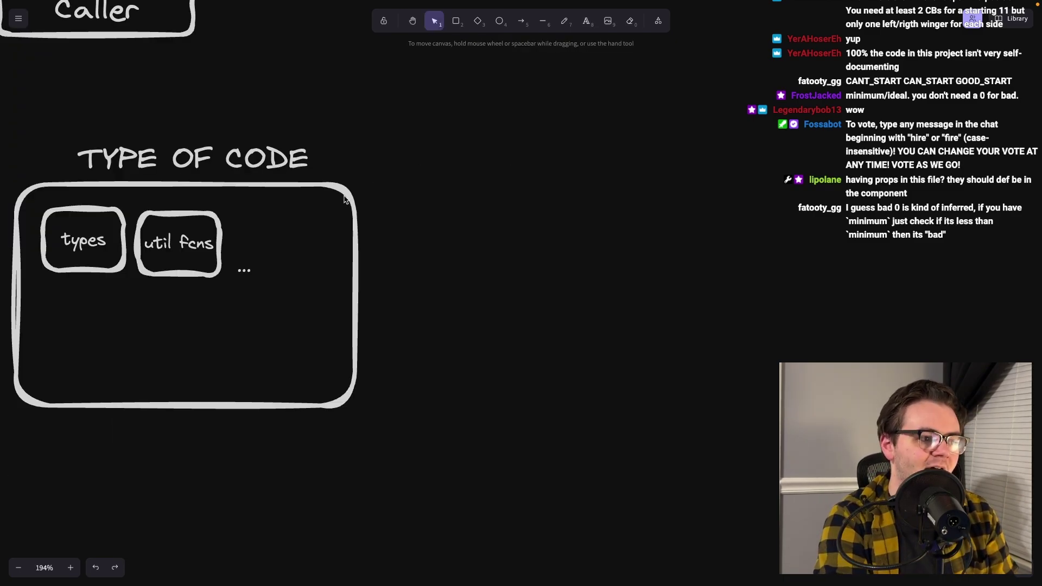
pyautogui.click(294, 160)
# Paste the titled frame to the right and retitle it 'Locality of use'
pyautogui.hotkey('ctrl', 'v')
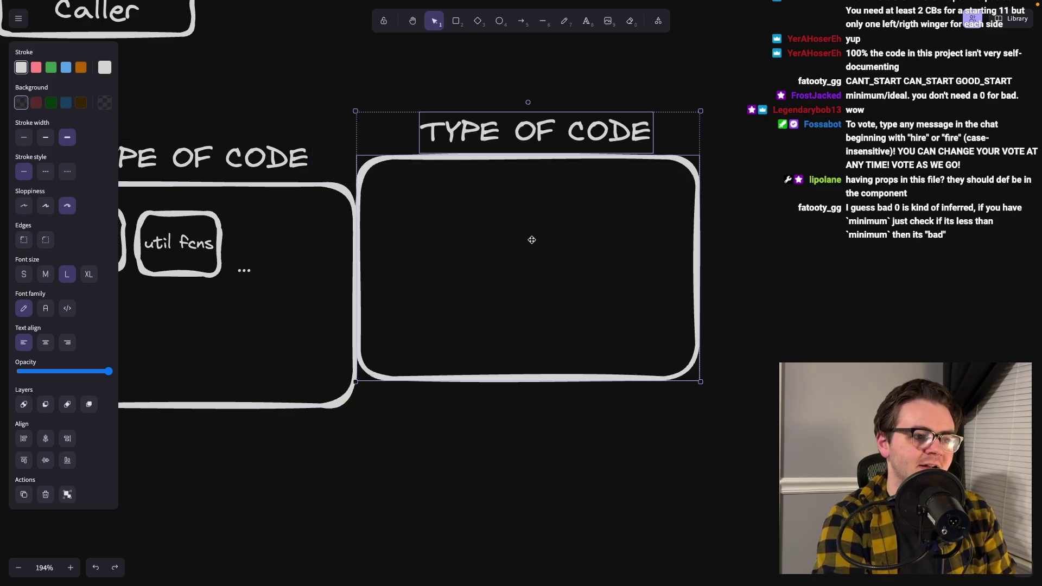
pyautogui.moveTo(530, 237); pyautogui.dragTo(610, 270)
pyautogui.doubleClick(602, 161)
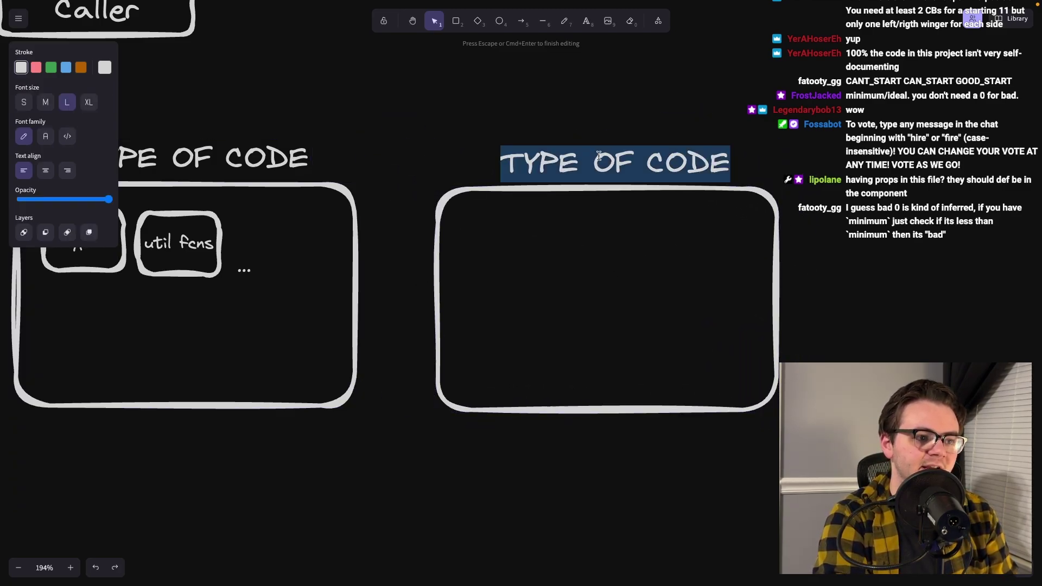
pyautogui.write('Locality of use')
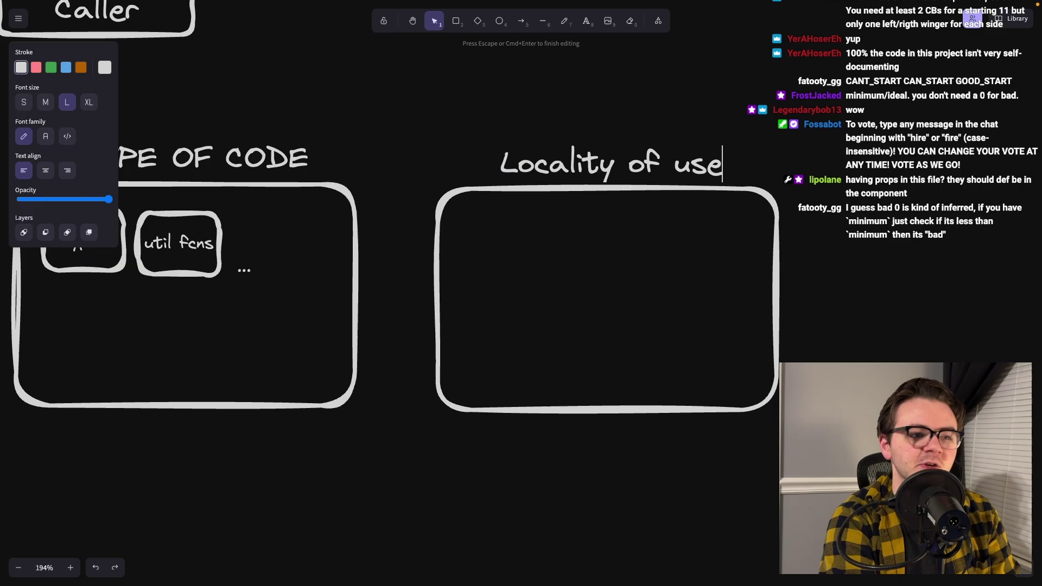
pyautogui.click(824, 240)
pyautogui.moveTo(825, 244); pyautogui.dragTo(750, 246)
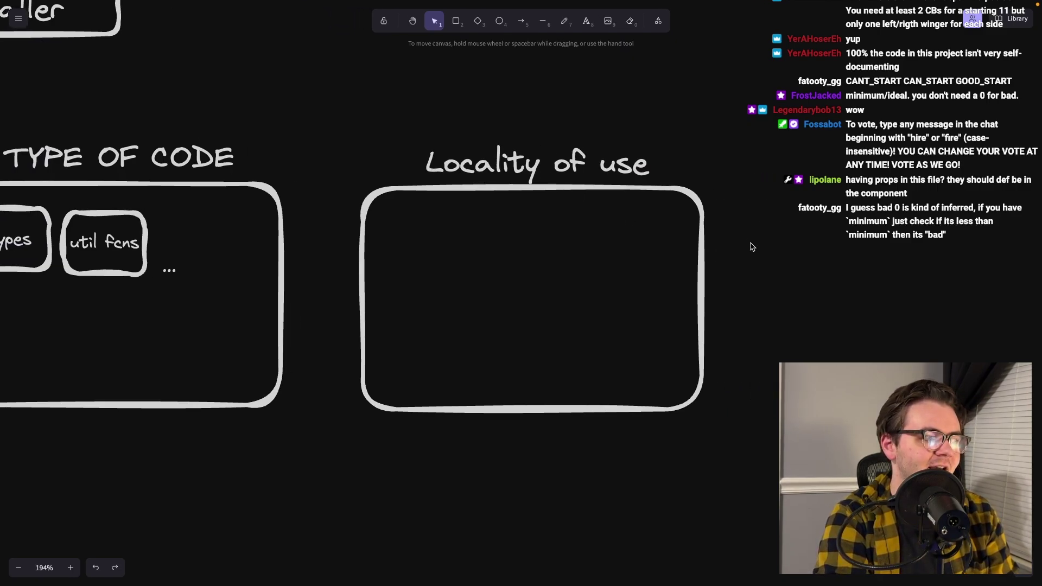
pyautogui.click(44, 260)
pyautogui.click(340, 257)
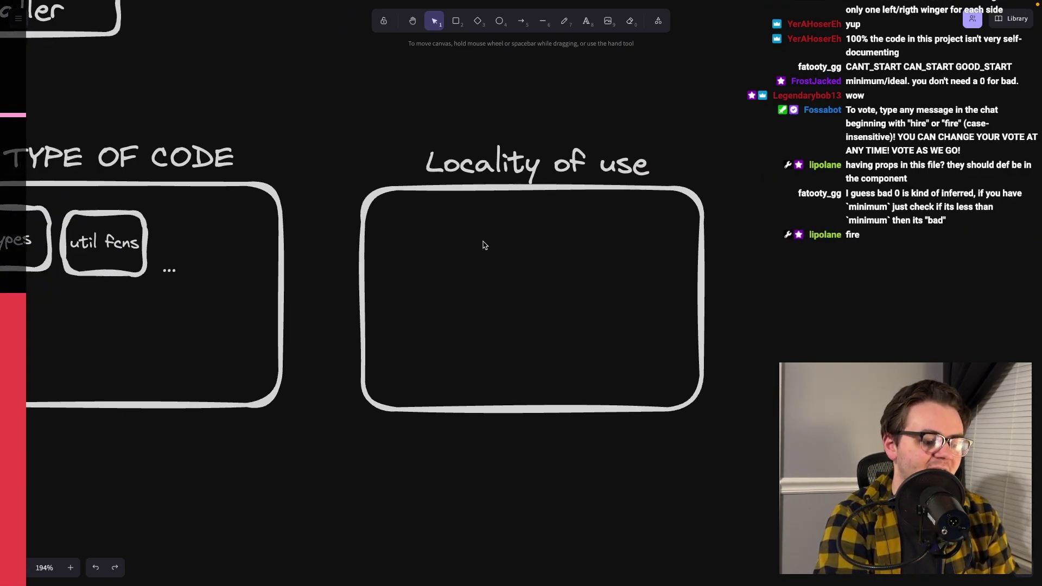
# Draw a tall inner box topped with a 'Boxes' label
pyautogui.press('r')
pyautogui.moveTo(387, 221)
pyautogui.mouseDown()
pyautogui.moveTo(499, 390)
pyautogui.moveTo(489, 400)
pyautogui.mouseUp()
pyautogui.click(553, 257)
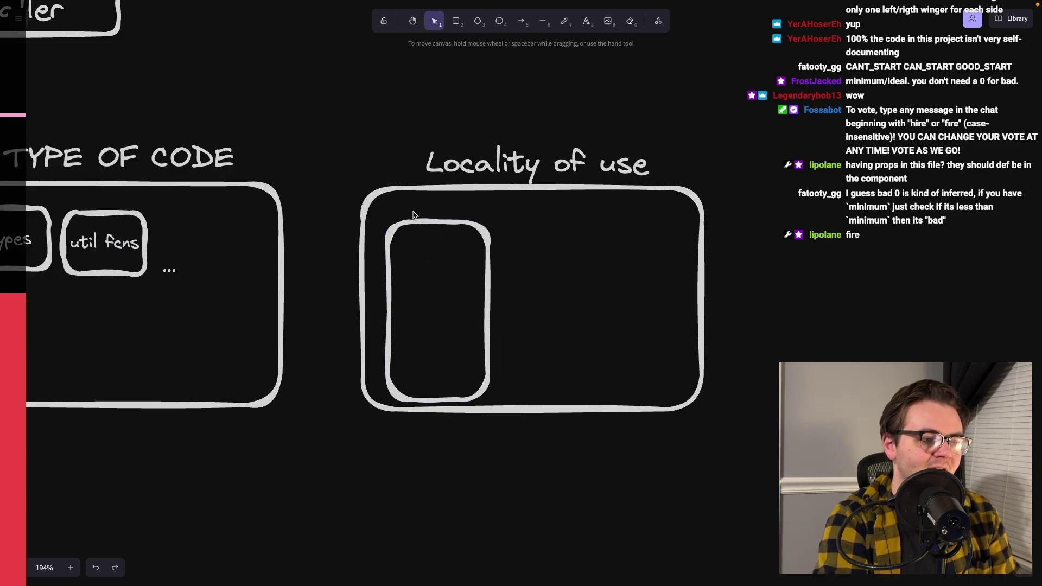
pyautogui.press('t')
pyautogui.click(400, 206)
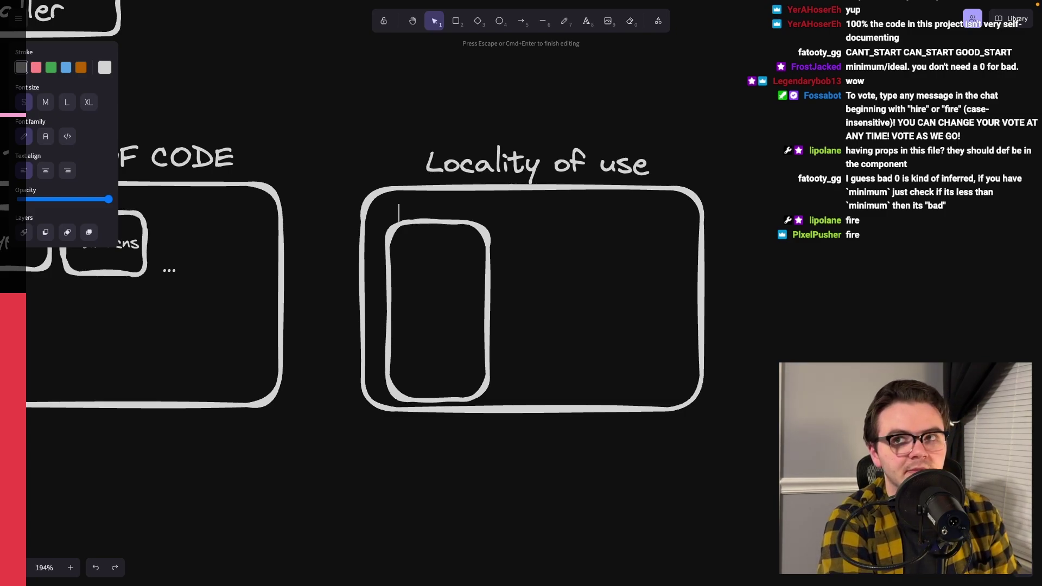
pyautogui.write('Boxes')
pyautogui.click(585, 231)
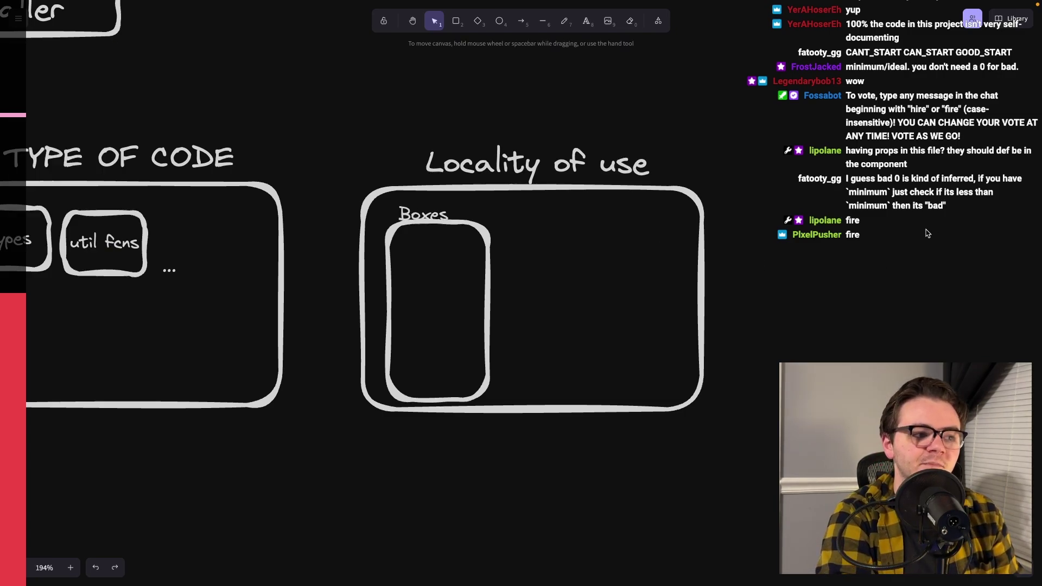
pyautogui.moveTo(418, 213); pyautogui.dragTo(417, 210)
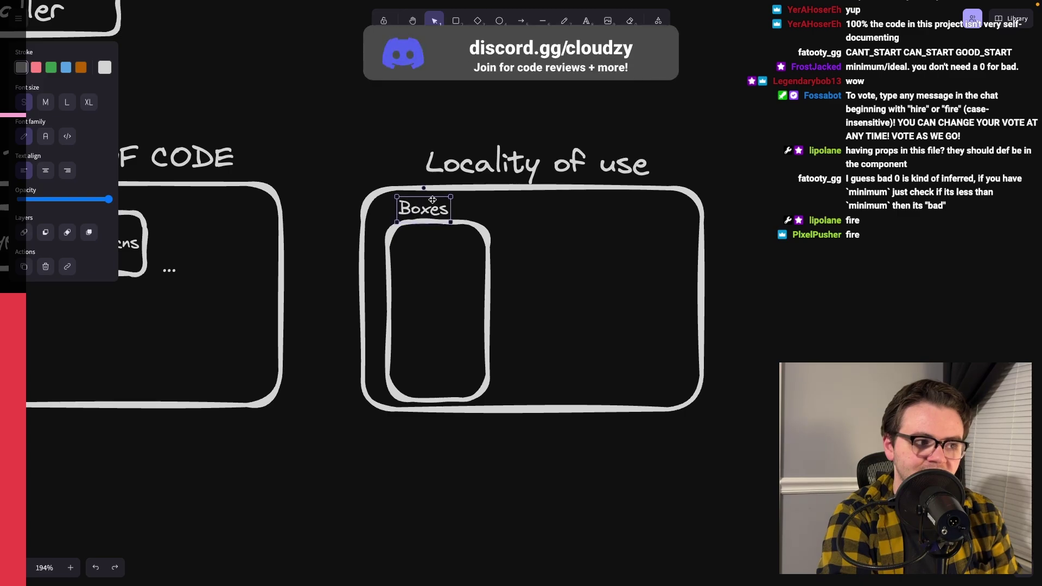
pyautogui.click(744, 164)
# Add stacked 'types' and 'fcns' boxes inside the Boxes column
pyautogui.press('r')
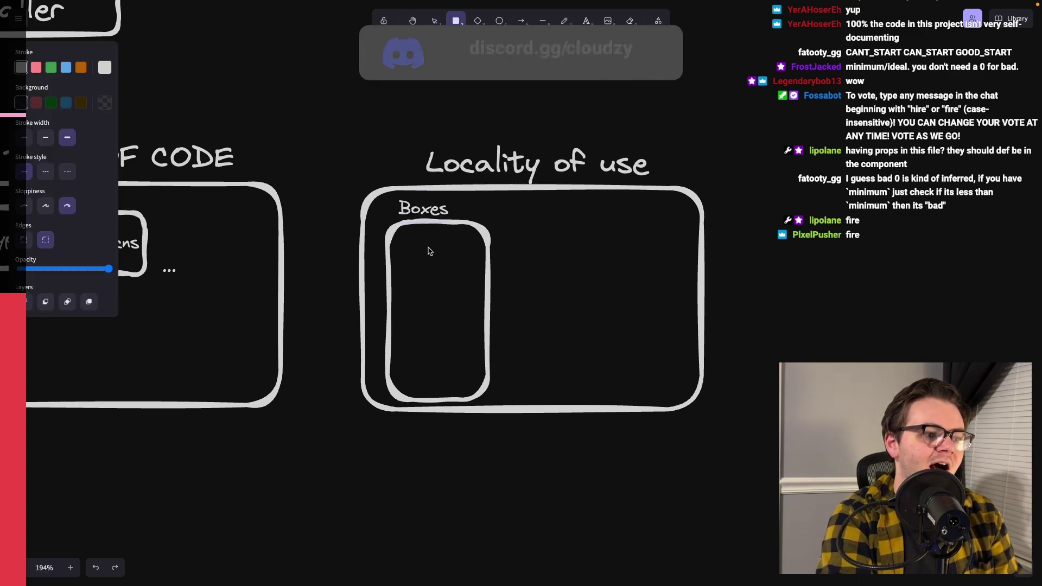
pyautogui.moveTo(394, 237)
pyautogui.mouseDown()
pyautogui.moveTo(484, 288)
pyautogui.moveTo(480, 270)
pyautogui.mouseUp()
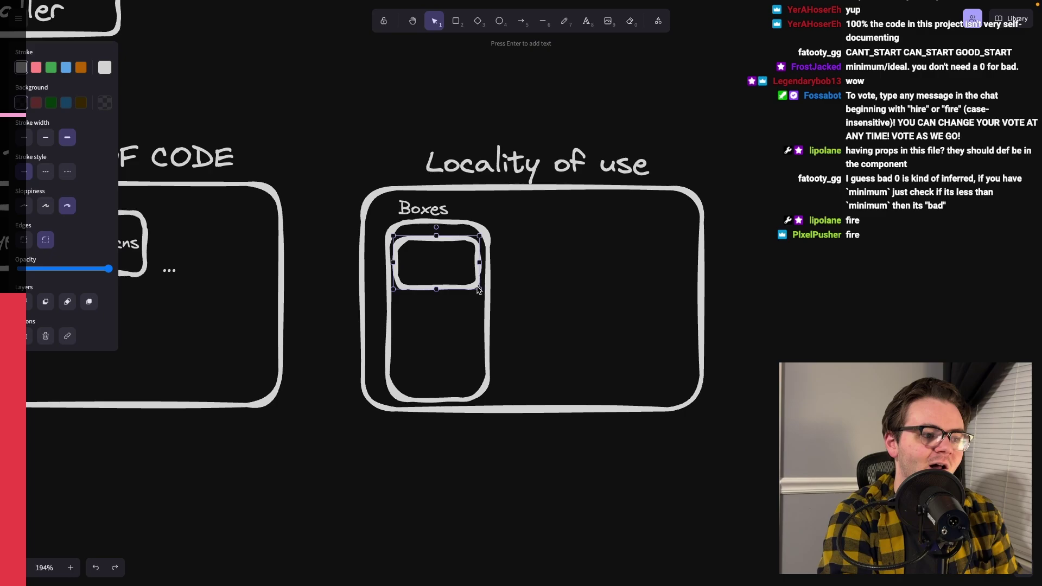
pyautogui.doubleClick(428, 255)
pyautogui.write('types')
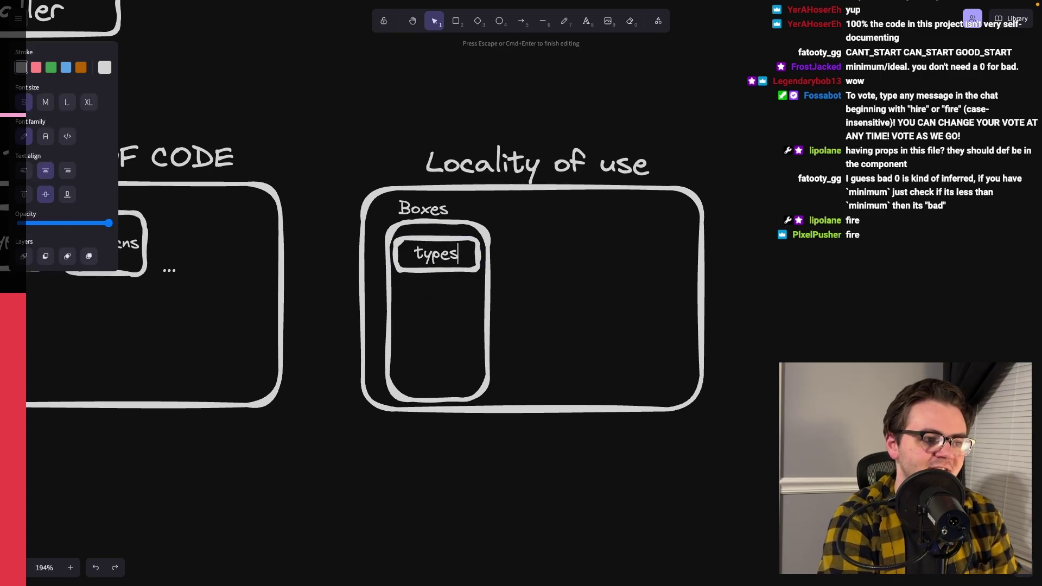
pyautogui.press('Escape')
pyautogui.click(413, 268)
pyautogui.keyDown('alt'); pyautogui.moveTo(465, 270); pyautogui.dragTo(465, 308); pyautogui.keyUp('alt')
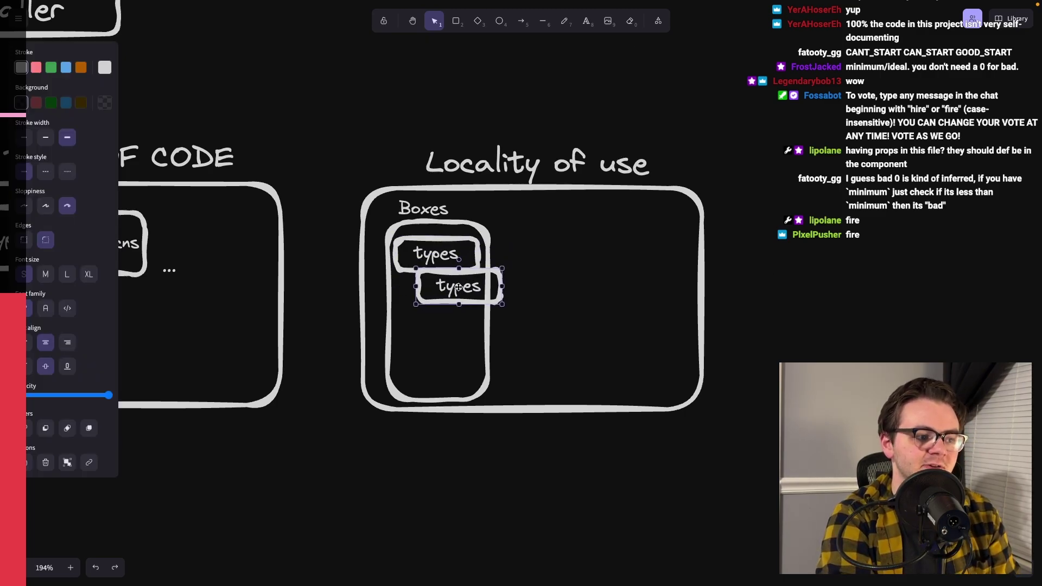
pyautogui.press('Return')
pyautogui.write('fcns')
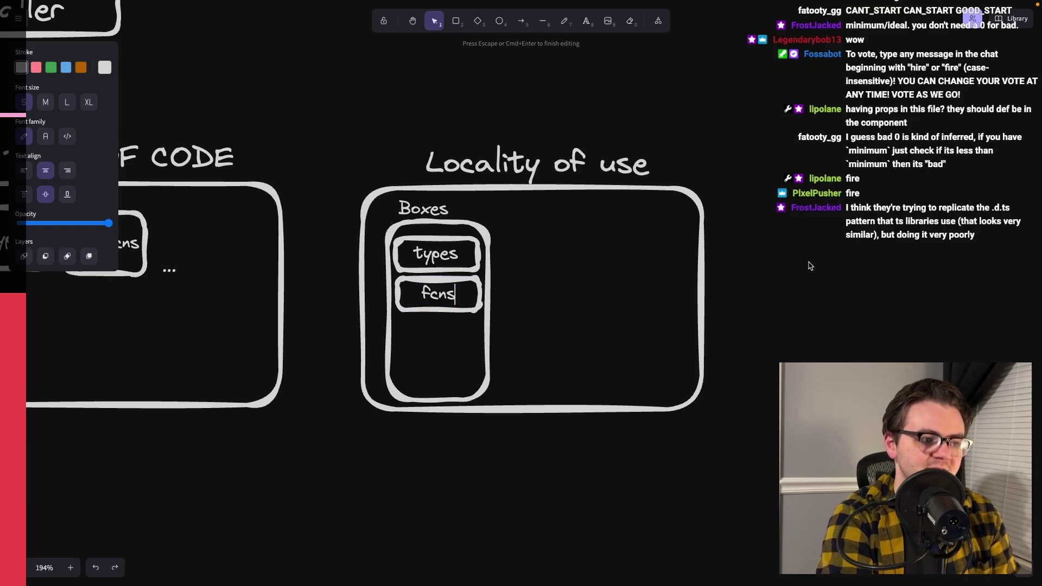
pyautogui.press('Escape')
# Remove the extra third box duplicated below fcns
pyautogui.click(434, 298)
pyautogui.keyDown('alt'); pyautogui.moveTo(434, 298); pyautogui.dragTo(438, 336); pyautogui.keyUp('alt')
pyautogui.press('Return')
pyautogui.write('compo')
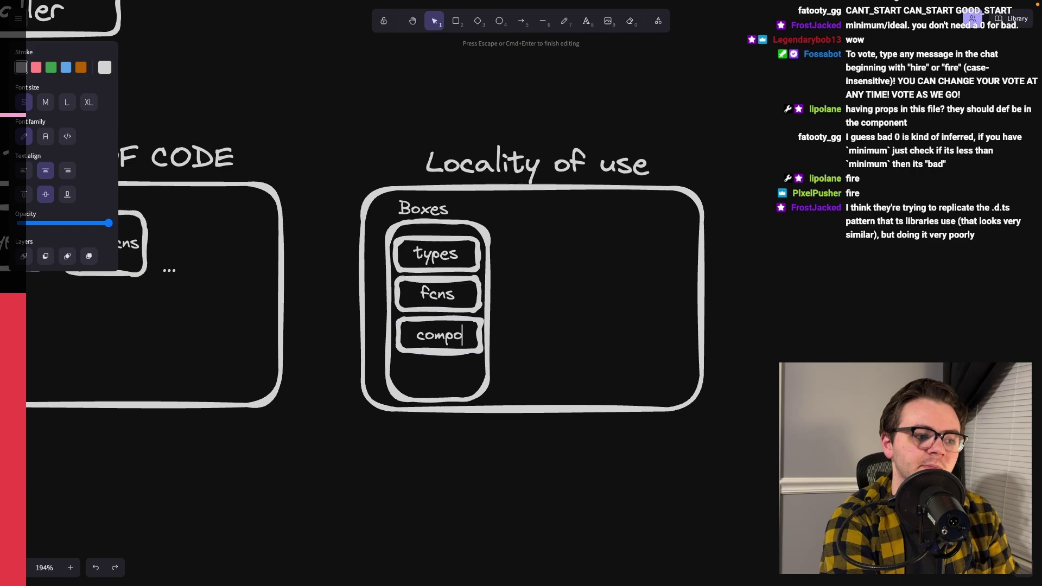
pyautogui.write('nent')
pyautogui.press('BackSpace')
pyautogui.press('BackSpace')
pyautogui.press('BackSpace')
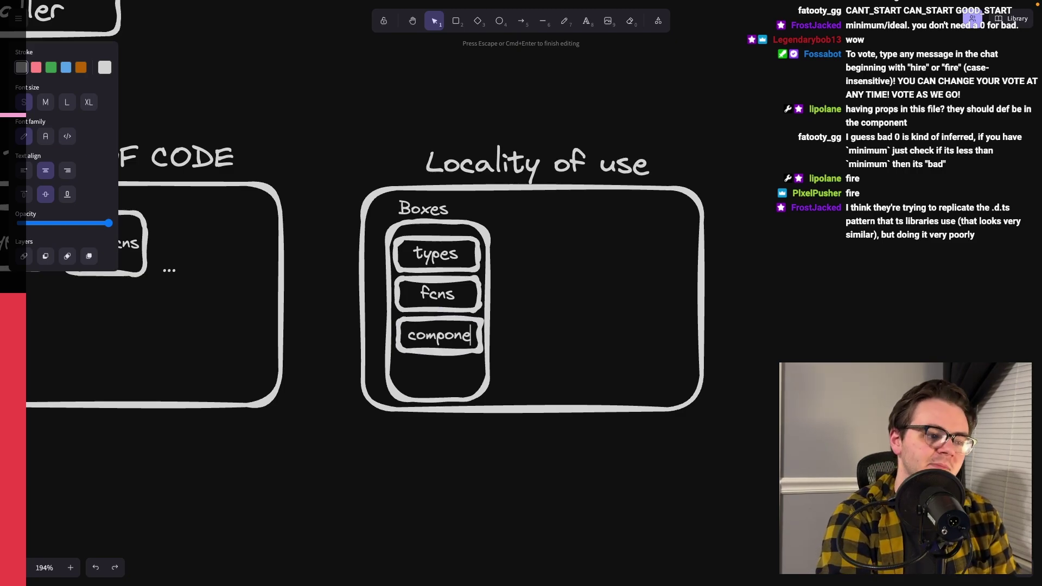
pyautogui.press('BackSpace')
pyautogui.press('BackSpace')
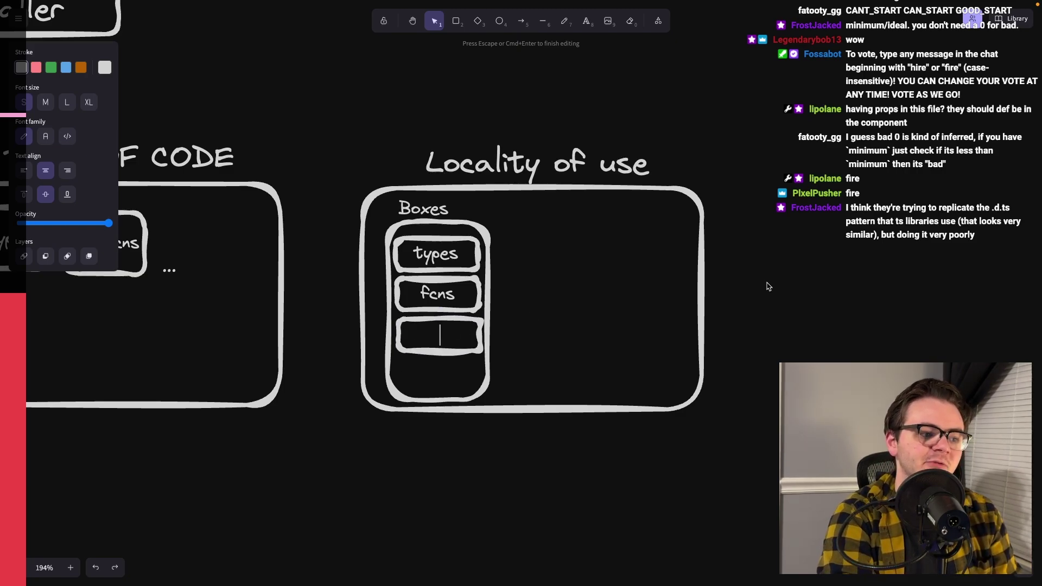
pyautogui.press('Escape')
pyautogui.click(440, 342)
pyautogui.press('Delete')
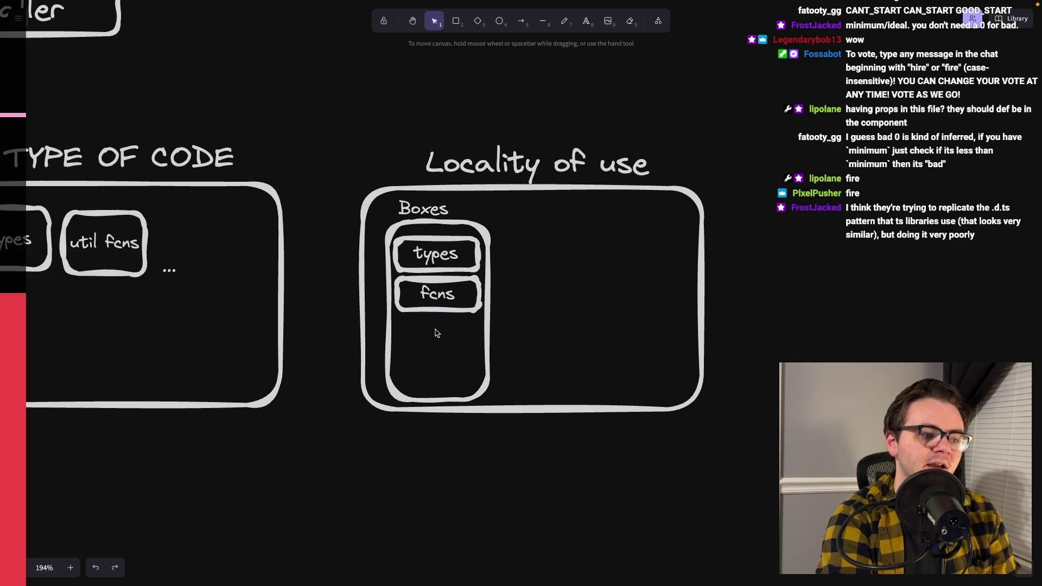
# Add a vertical column of dots beneath the fcns box
pyautogui.doubleClick(435, 332)
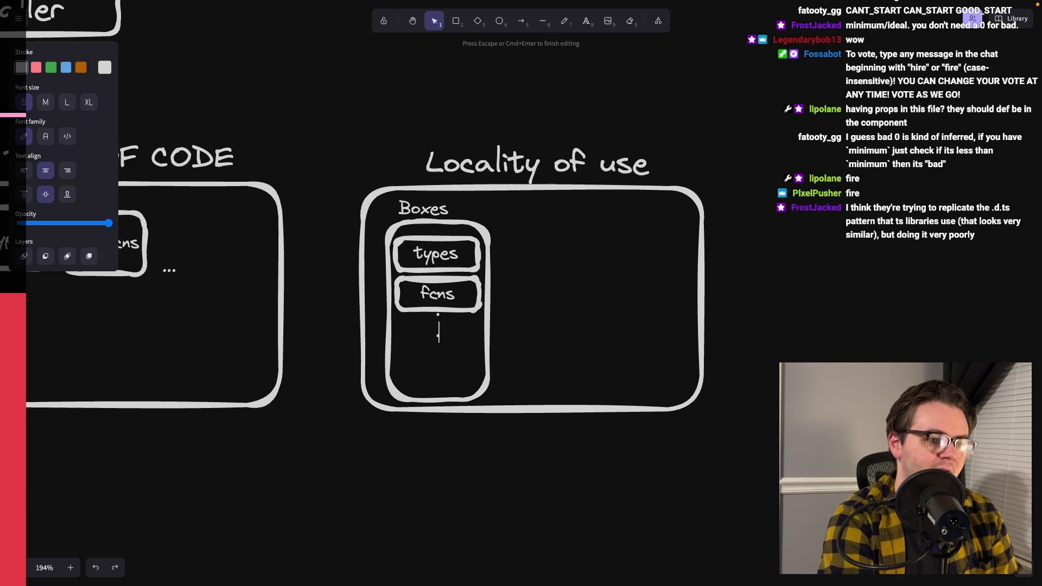
pyautogui.press('Escape')
pyautogui.click(435, 333)
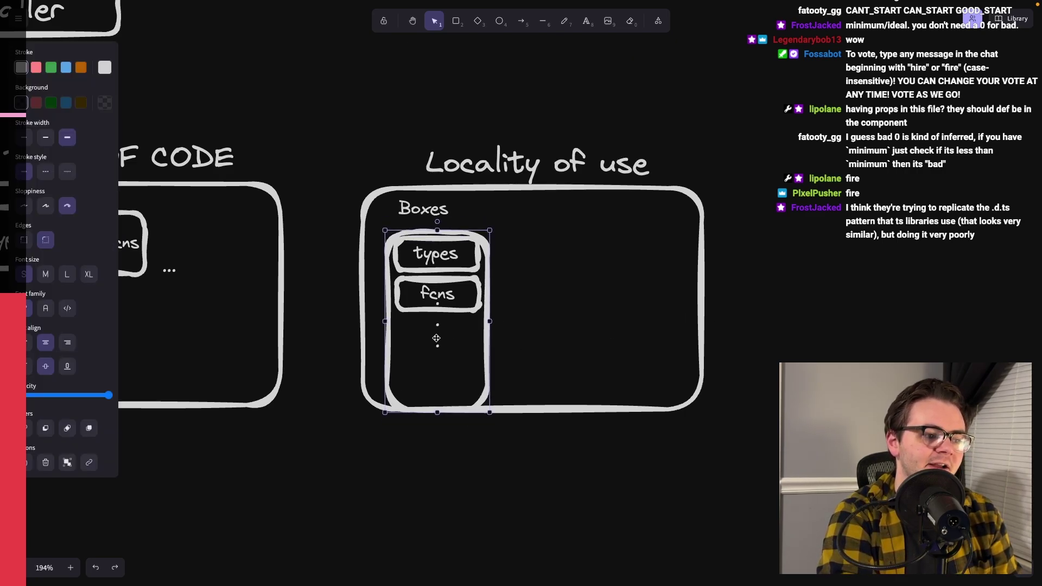
pyautogui.click(435, 333)
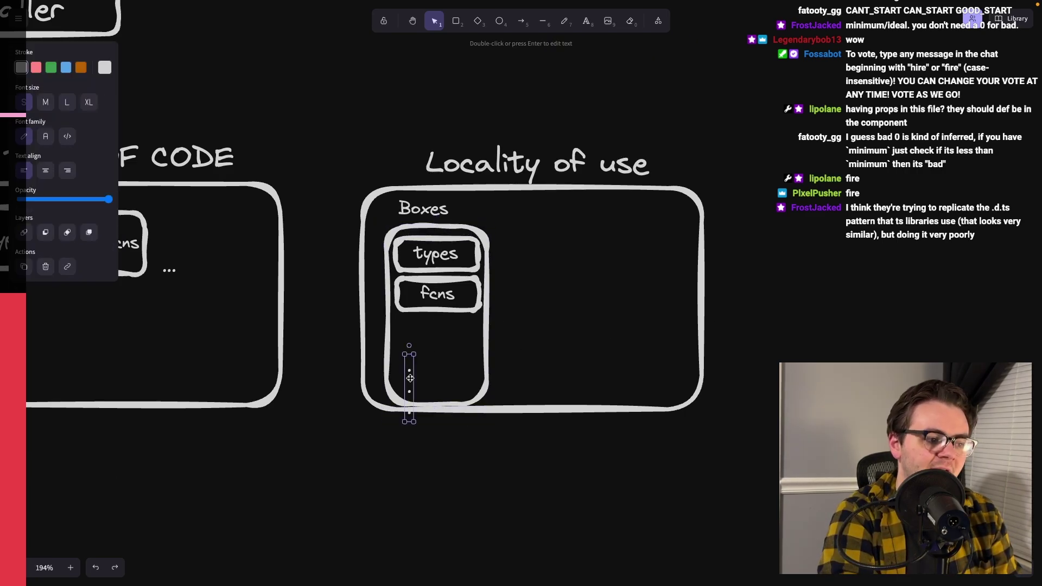
pyautogui.click(555, 393)
# Duplicate the Boxes column to its right and rename it 'Players'
pyautogui.click(425, 231)
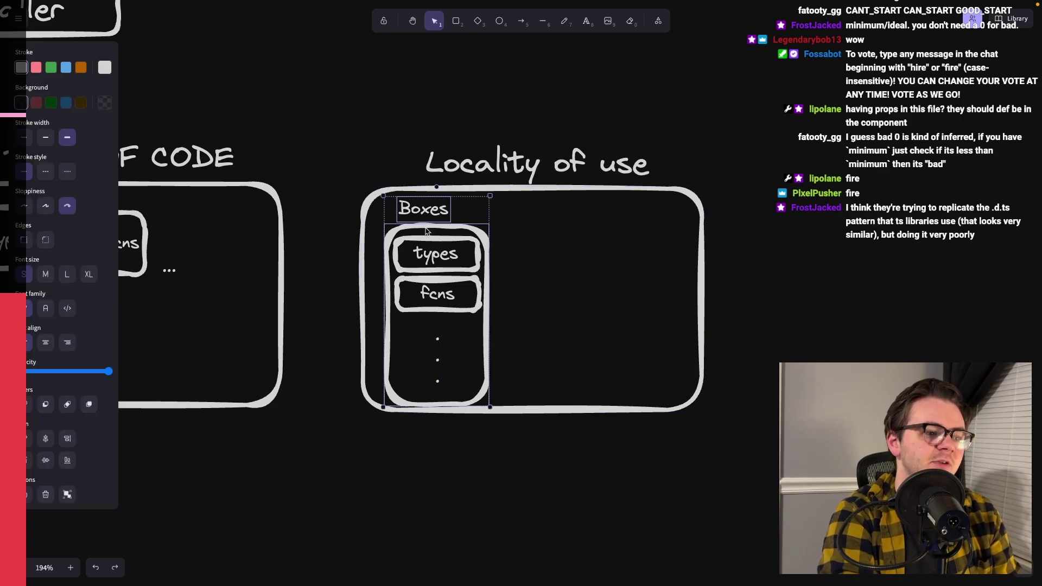
pyautogui.keyDown('alt'); pyautogui.moveTo(489, 252); pyautogui.dragTo(554, 300); pyautogui.keyUp('alt')
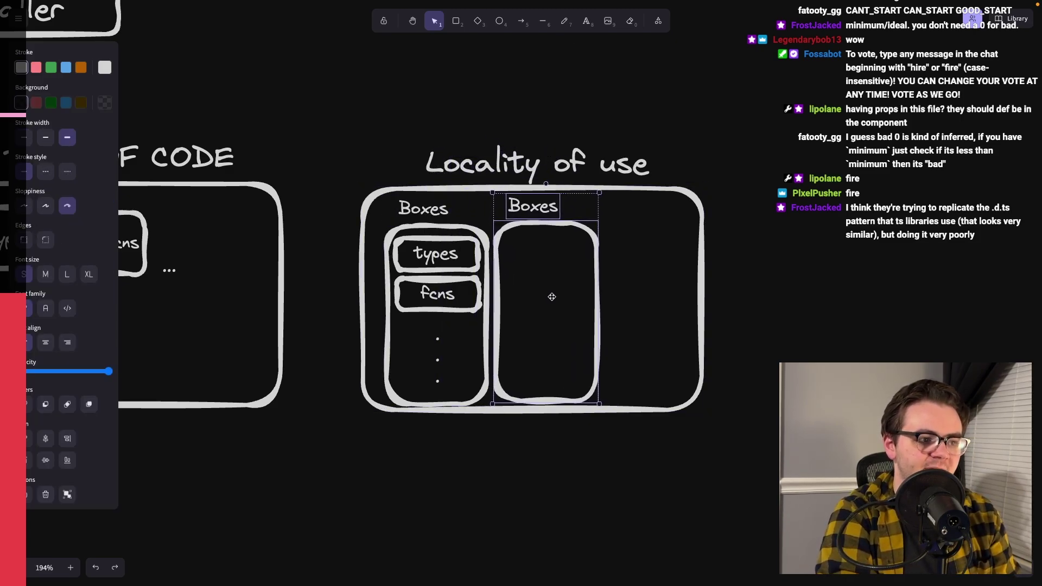
pyautogui.click(671, 248)
pyautogui.doubleClick(536, 207)
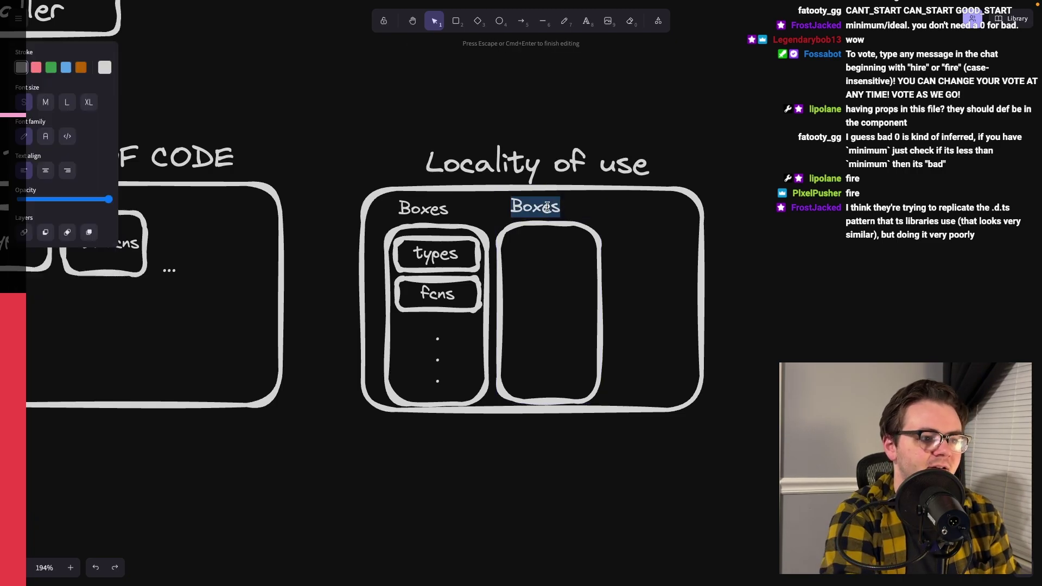
pyautogui.write('Players')
pyautogui.click(740, 254)
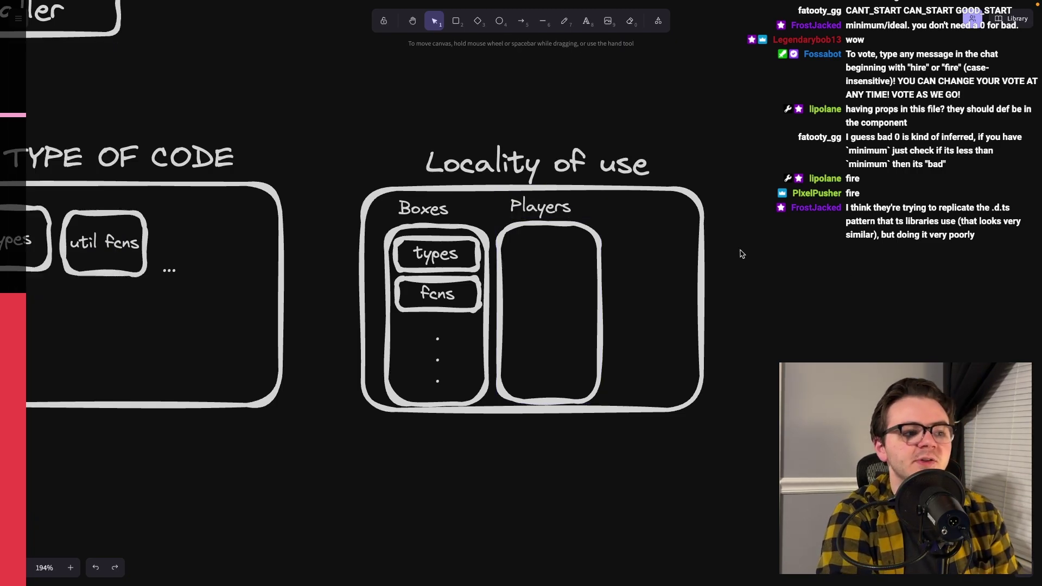
# Copy the types and fcns boxes into the Players column
pyautogui.click(473, 254)
pyautogui.keyDown('shift'); pyautogui.click(450, 296); pyautogui.keyUp('shift')
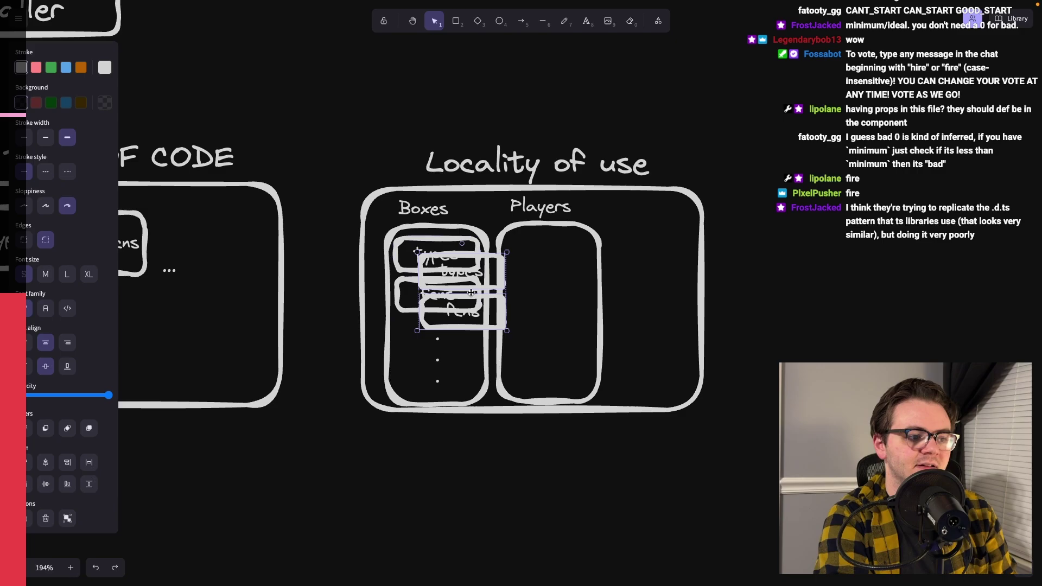
pyautogui.moveTo(451, 297); pyautogui.dragTo(562, 296)
pyautogui.click(819, 237)
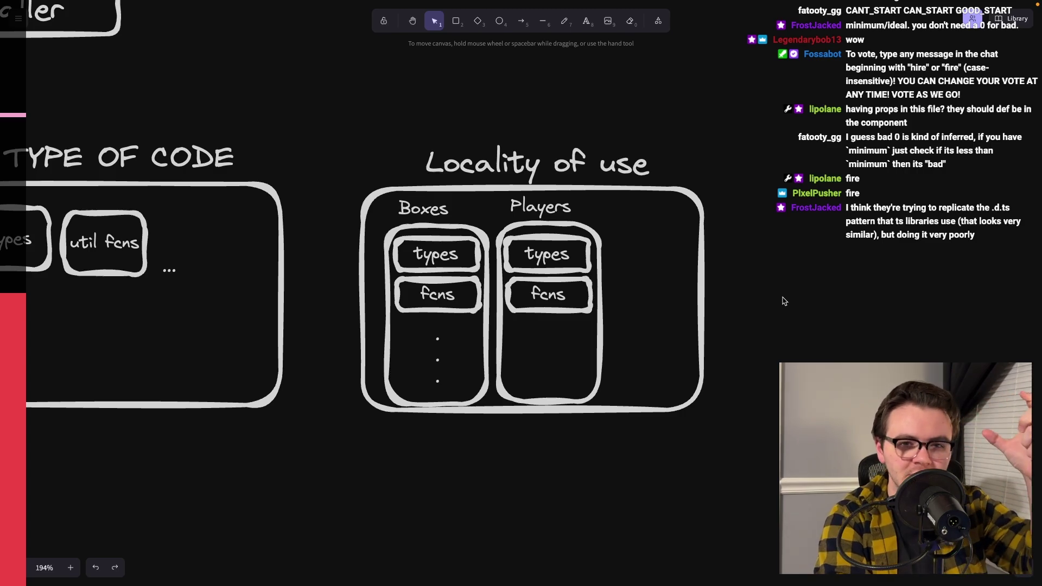
# Inspect playerReducer.ts's file path and 'store' import, then return to src
pyautogui.hotkey('alt', 'Tab')
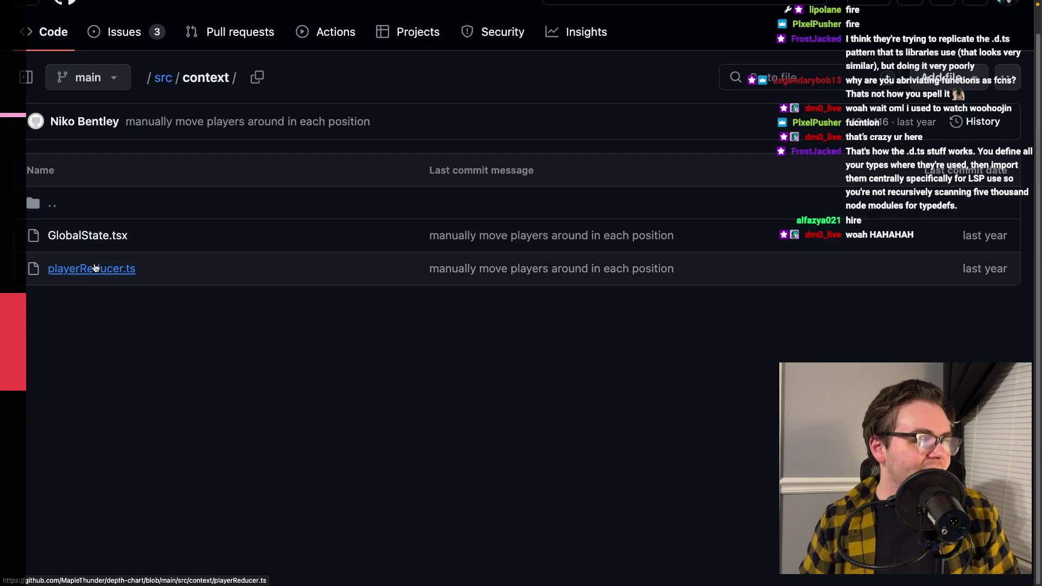
pyautogui.click(95, 268)
pyautogui.scroll(-1, 279, 215)
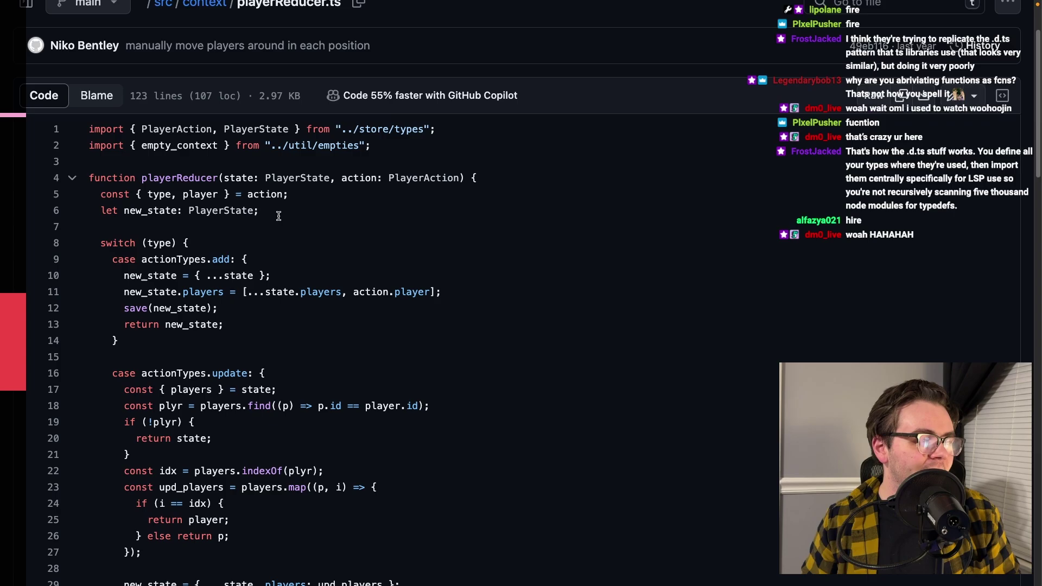
pyautogui.scroll(3, 278, 216)
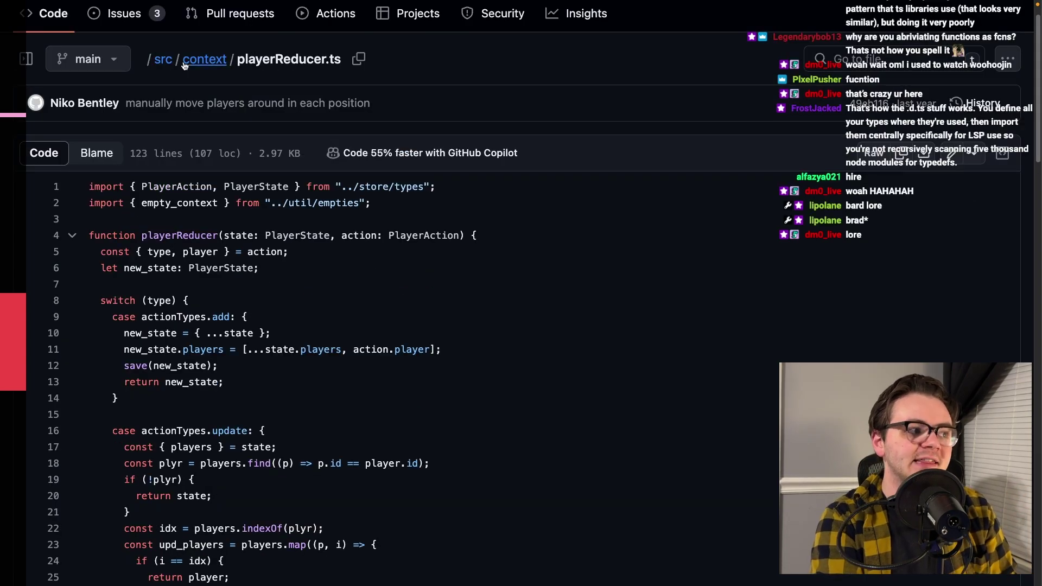
pyautogui.moveTo(184, 61); pyautogui.dragTo(318, 81)
pyautogui.click(399, 81)
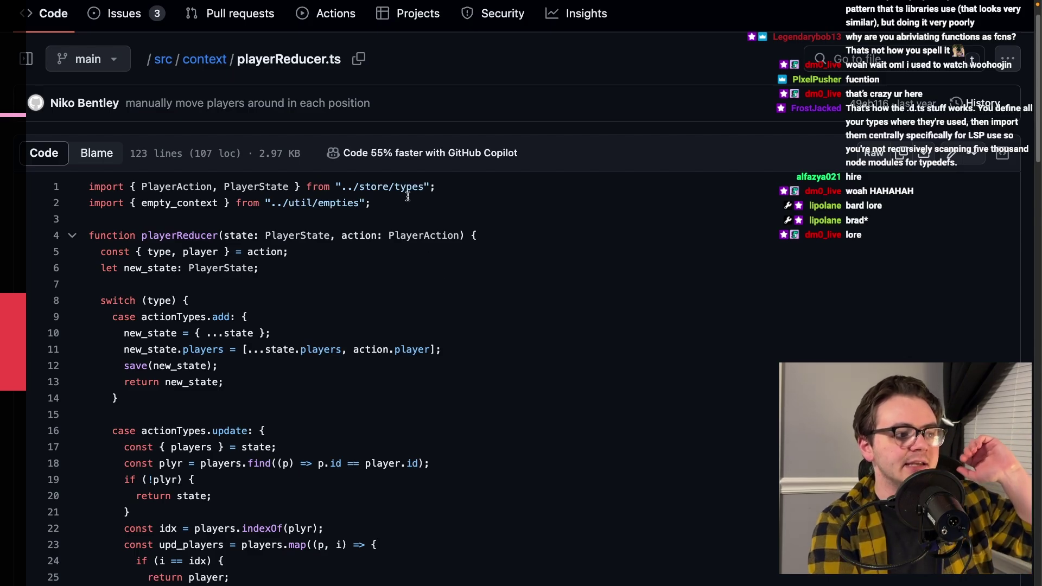
pyautogui.doubleClick(383, 186)
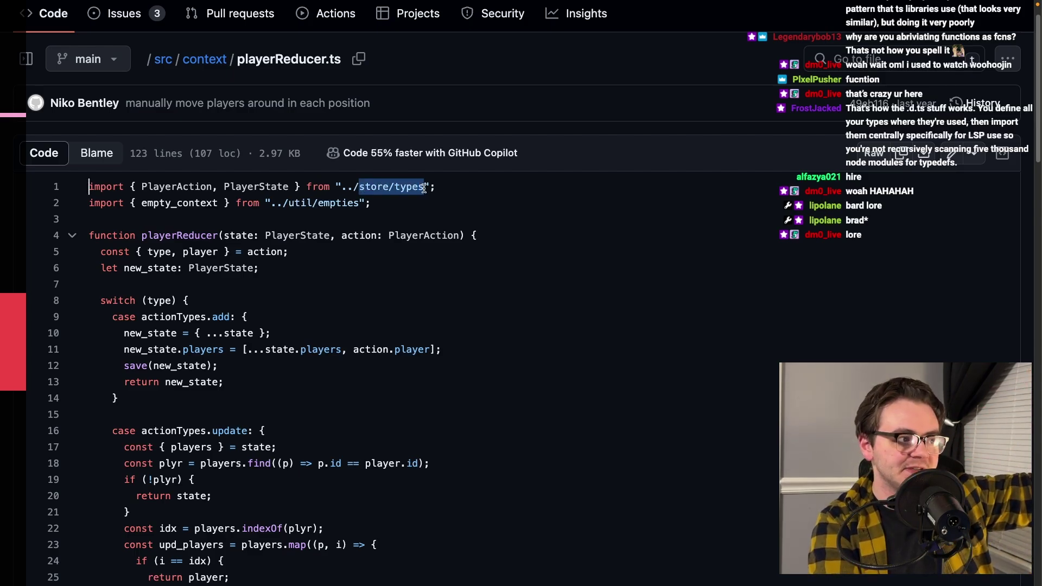
pyautogui.click(424, 187)
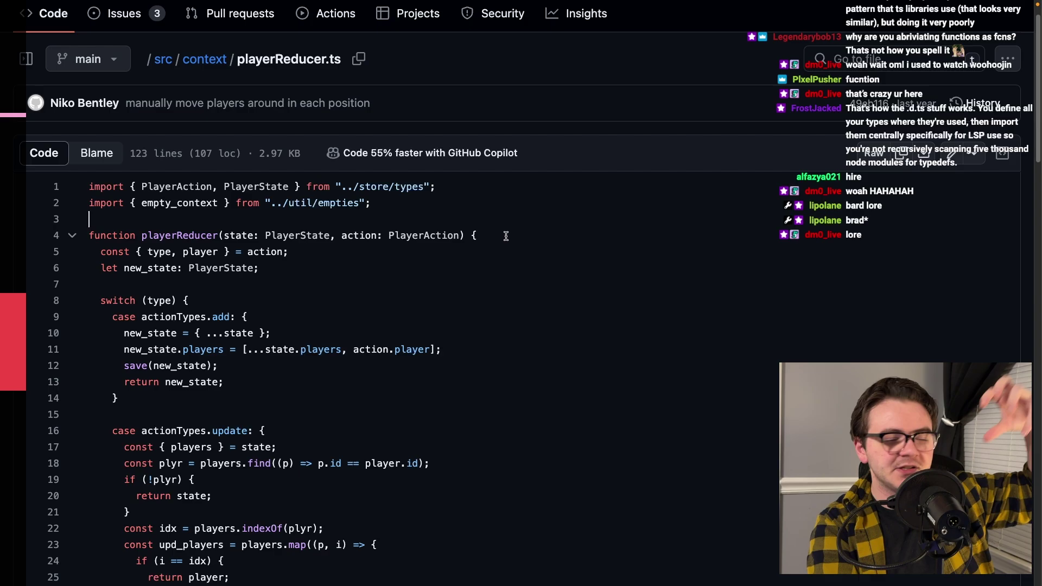
pyautogui.hotkey('alt', 'Left')
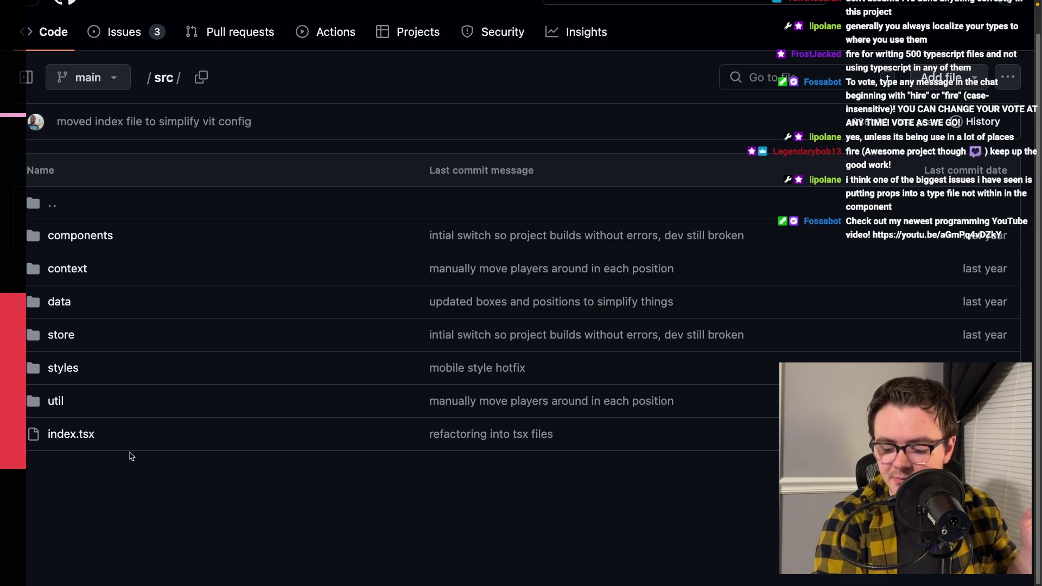
# Revisit store/types.ts, then bring up the On Stream Review #15 issue
pyautogui.hotkey('alt', 'Left')
pyautogui.scroll(-3, 288, 372)
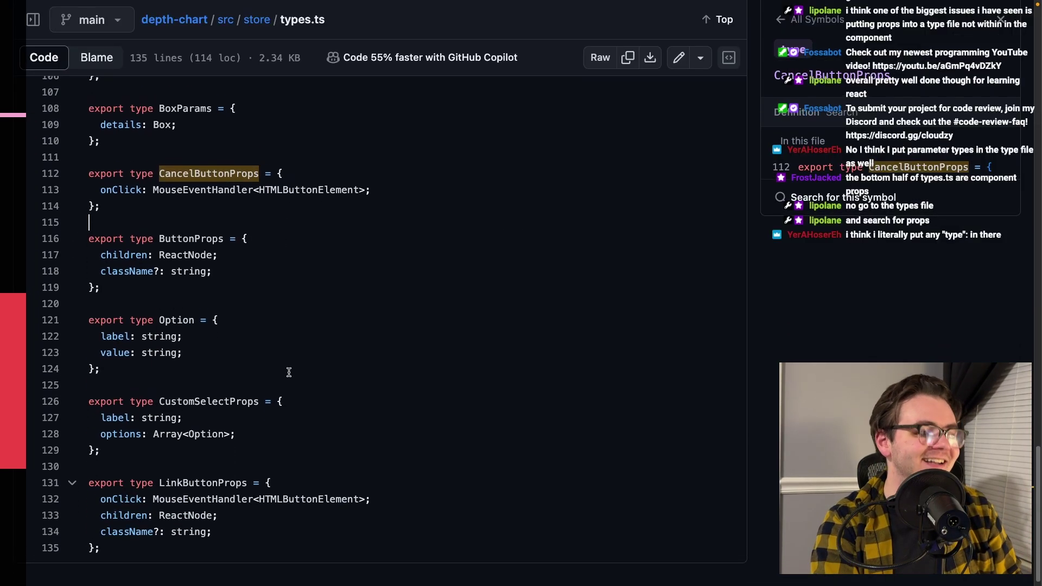
pyautogui.scroll(1, 287, 380)
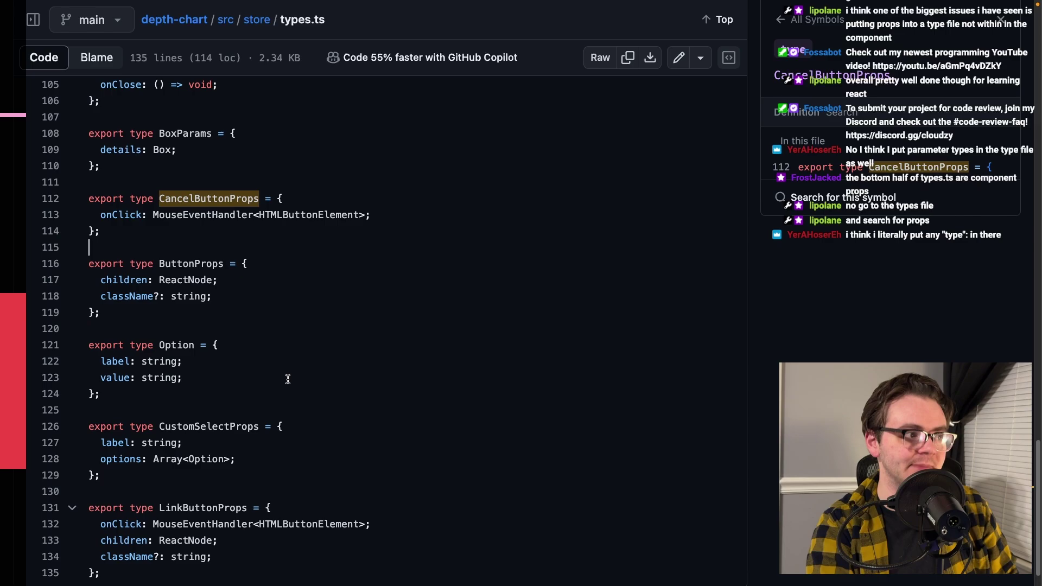
pyautogui.scroll(-2, 277, 415)
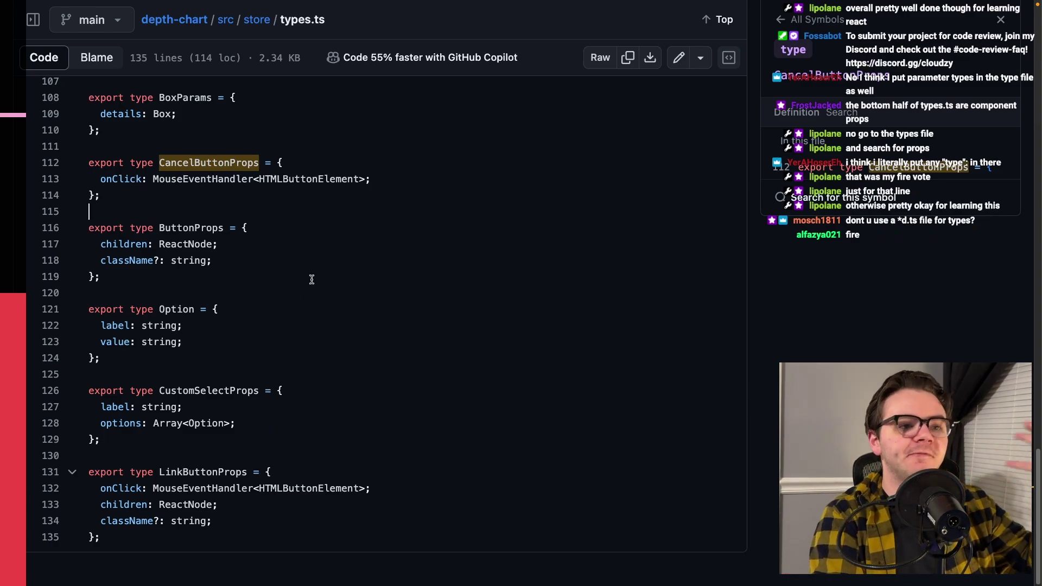
pyautogui.scroll(15, 312, 279)
pyautogui.scroll(10, 311, 279)
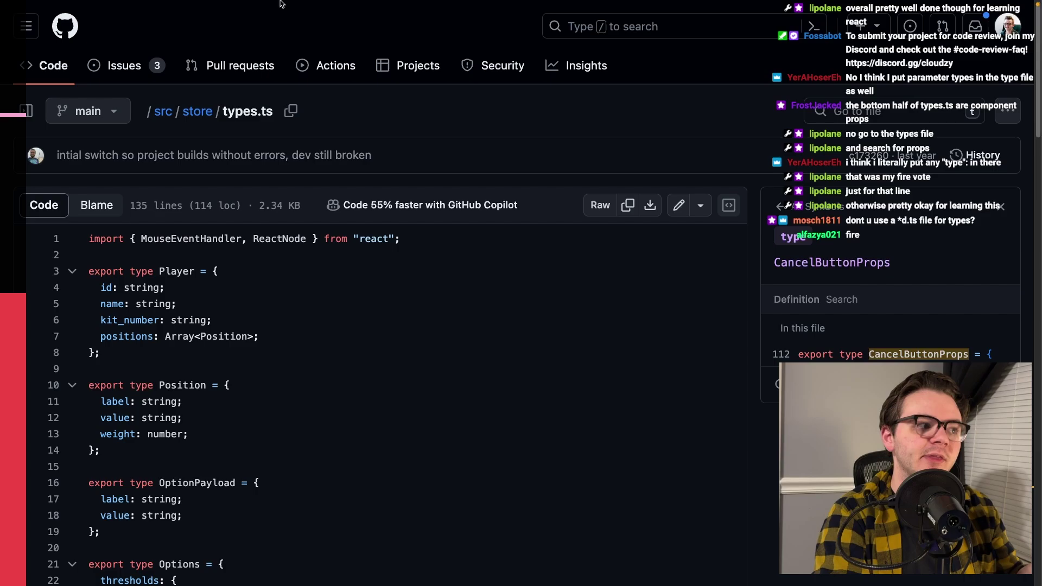
pyautogui.hotkey('ctrl', 'Tab')
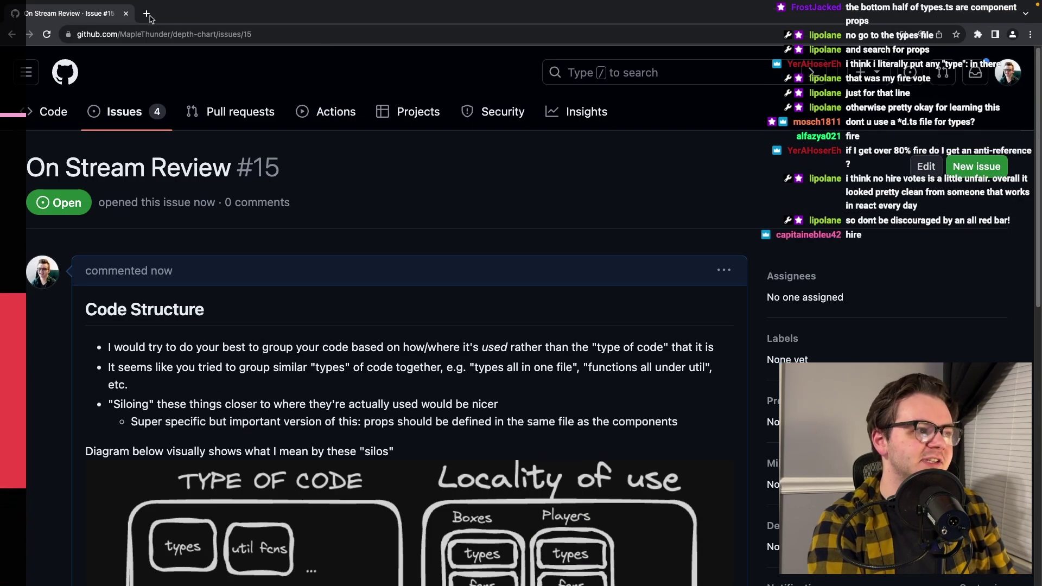
# Search Google for 'timer' in a new tab and start a one-minute countdown
pyautogui.click(147, 14)
pyautogui.press('Down')
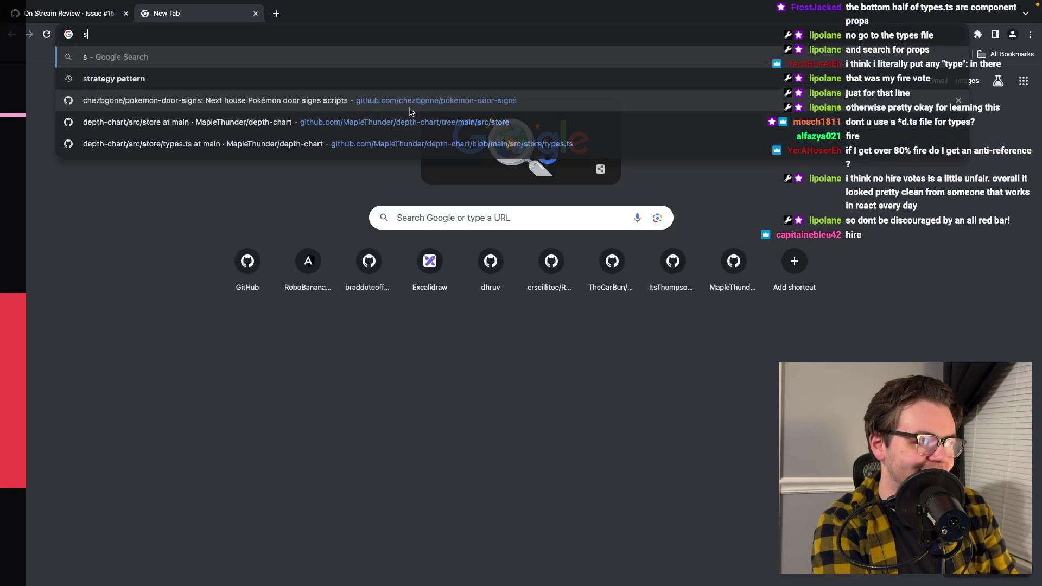
pyautogui.press('Escape')
pyautogui.write('timer')
pyautogui.press('Return')
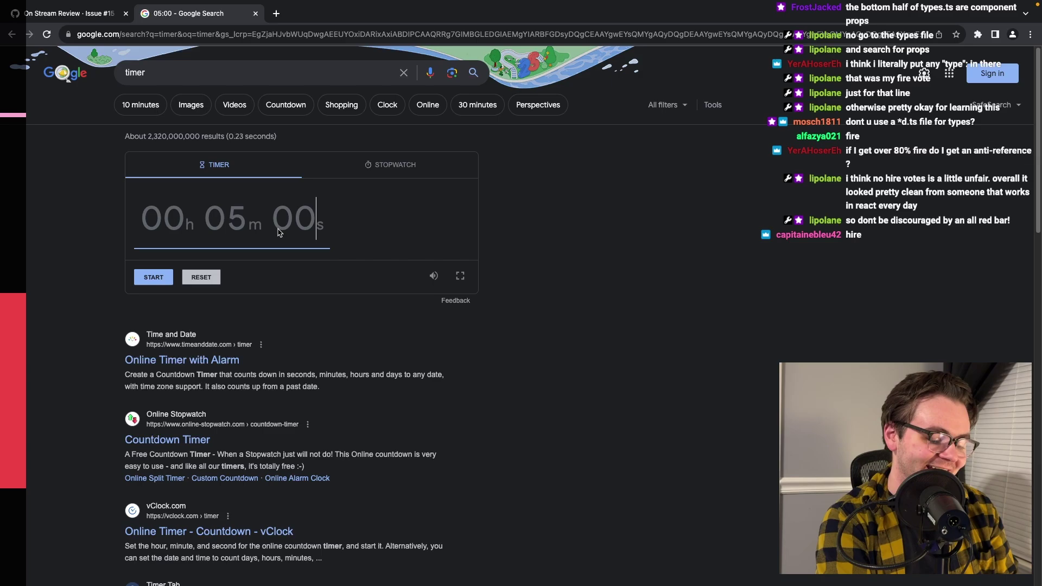
pyautogui.write('1m 00s')
pyautogui.click(155, 278)
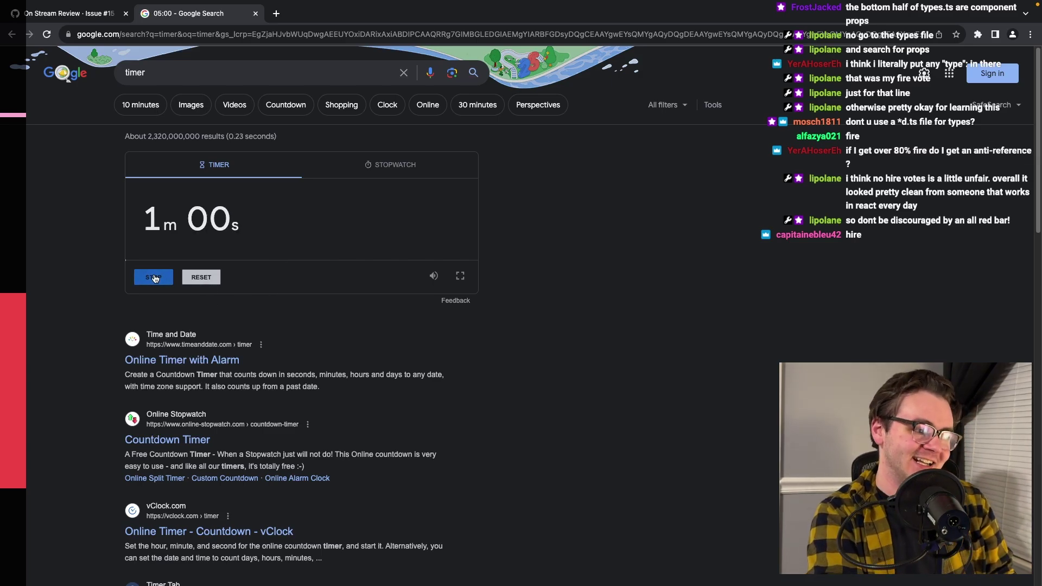